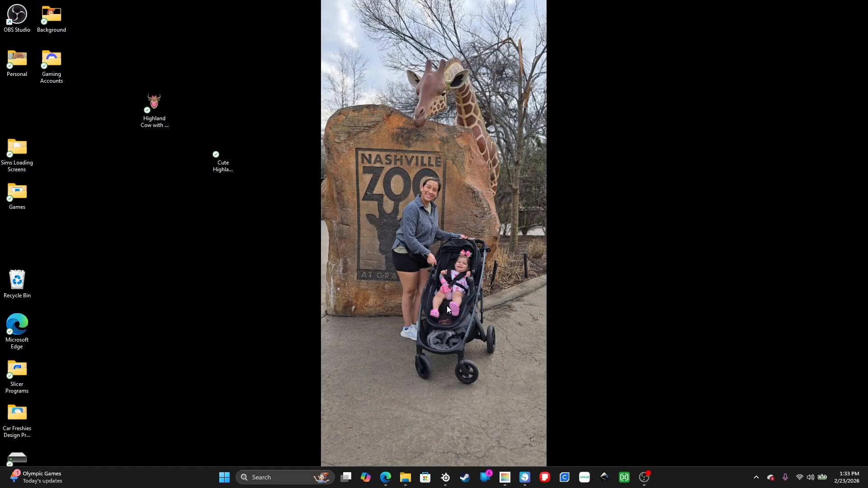
# Switch to Silhouette Studio and close the Cute Highland with Bow Smiling design, leaving only the blank Untitled-1 document open.
pyautogui.click(385, 479)
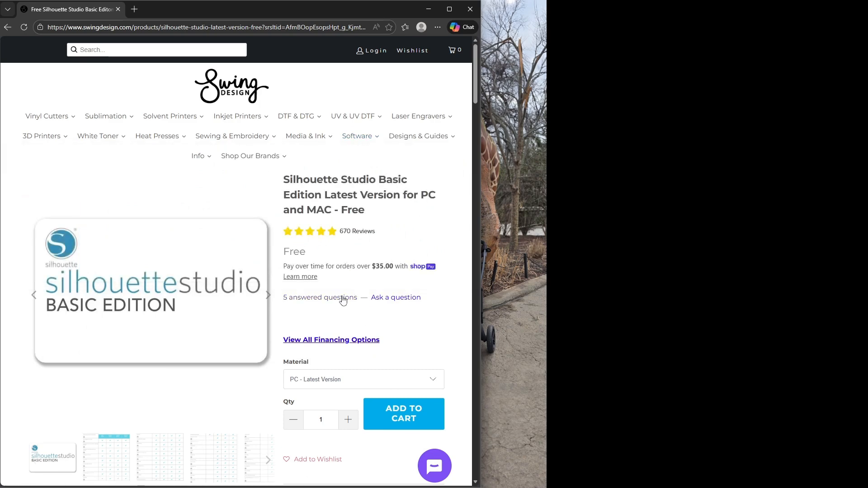
pyautogui.click(524, 483)
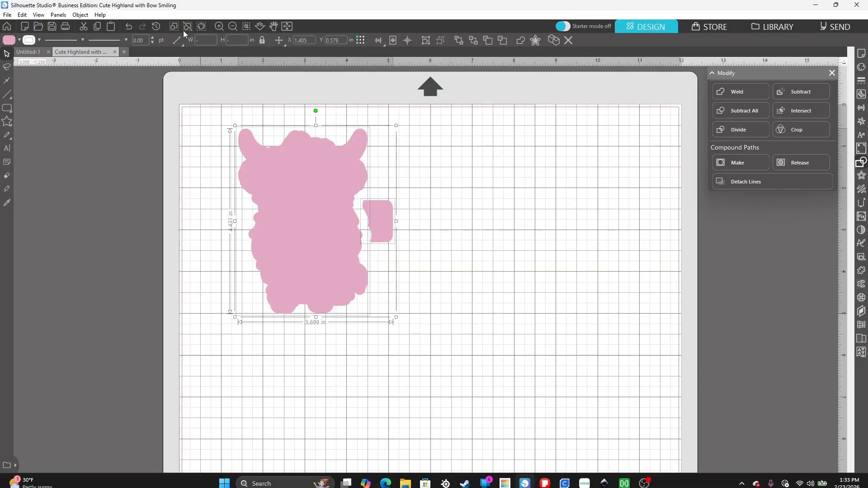
pyautogui.click(115, 52)
pyautogui.click(499, 271)
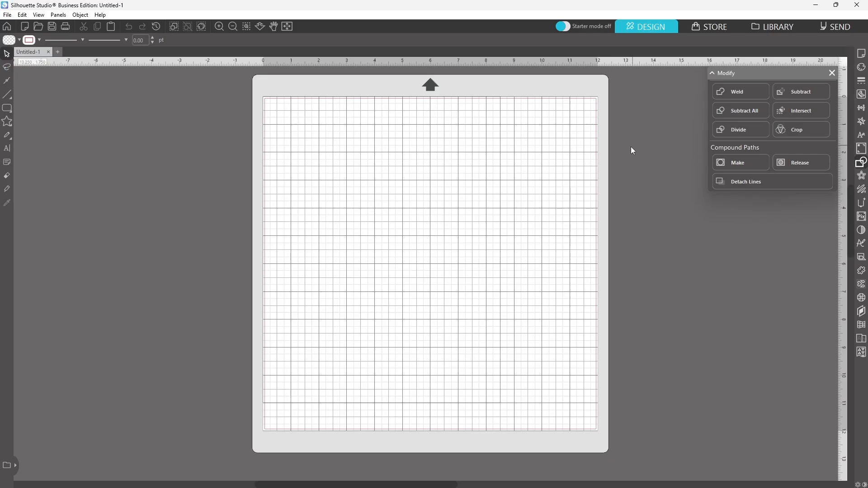
# Review the Silhouette Studio Basic Edition and Business Edition upgrade product pages on Swing Design in the browser, and close the browser.
pyautogui.click(815, 5)
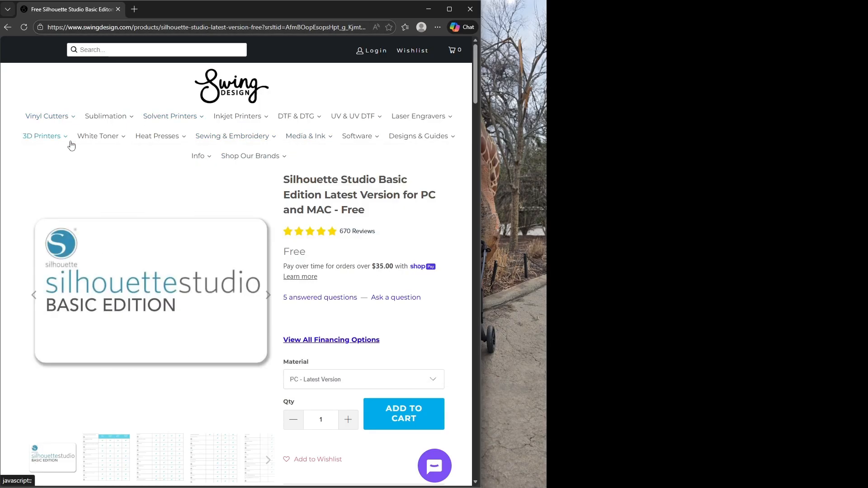
pyautogui.scroll(-5, 388, 231)
pyautogui.scroll(-8, 387, 232)
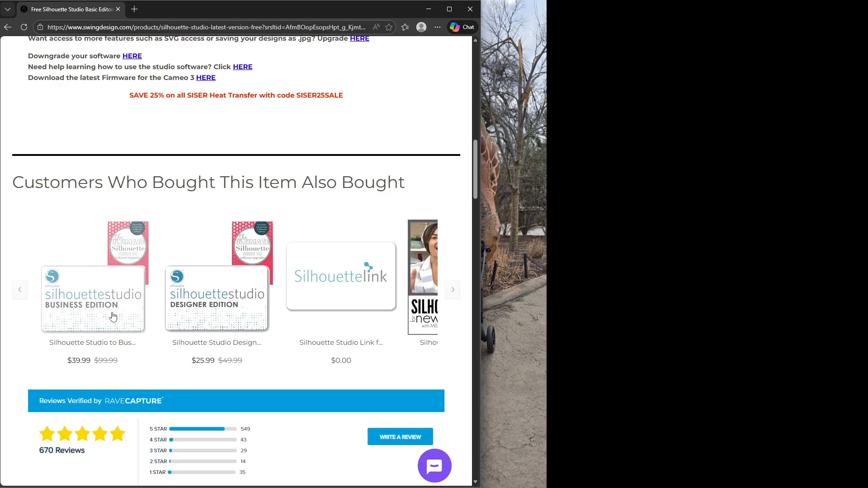
pyautogui.click(113, 316)
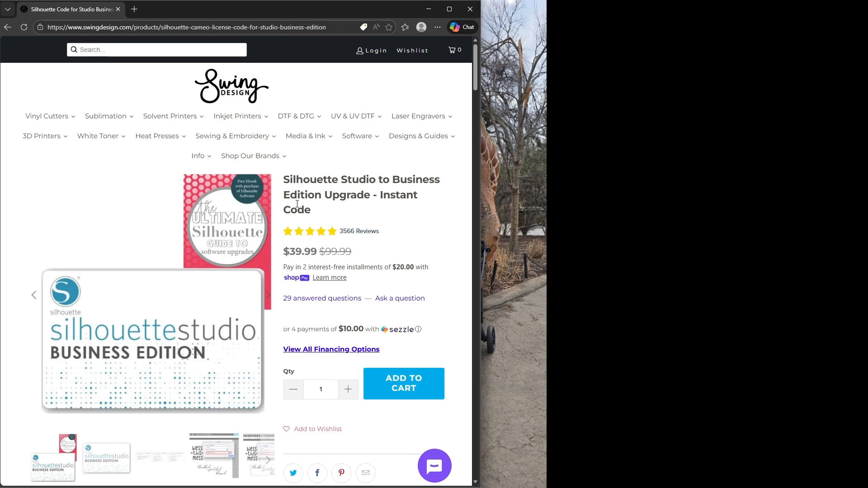
pyautogui.scroll(-2, 249, 164)
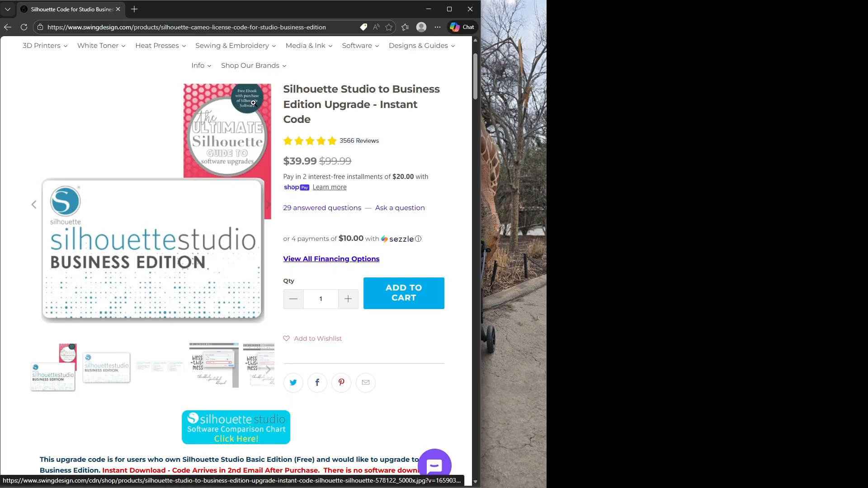
pyautogui.scroll(-3, 253, 102)
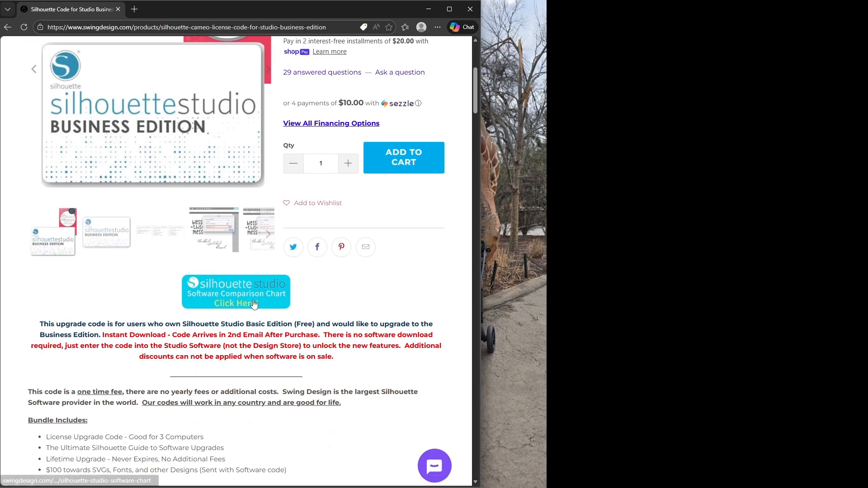
pyautogui.scroll(-2, 368, 347)
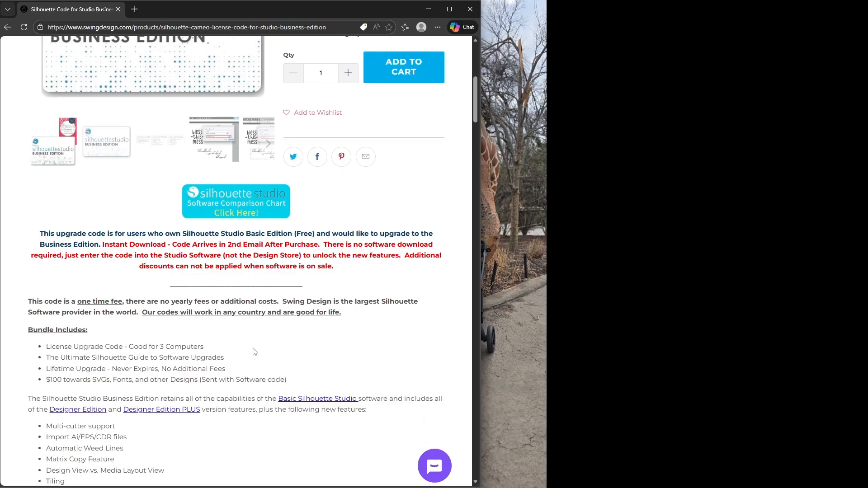
pyautogui.scroll(7, 258, 350)
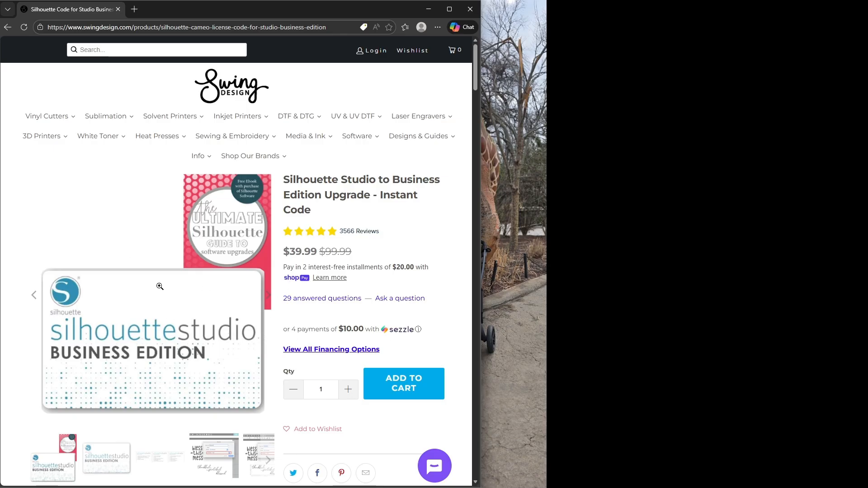
pyautogui.click(470, 9)
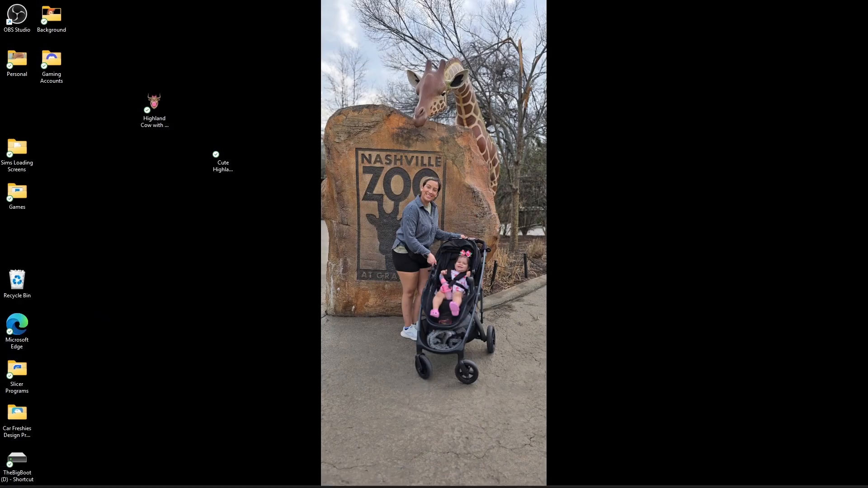
pyautogui.click(525, 478)
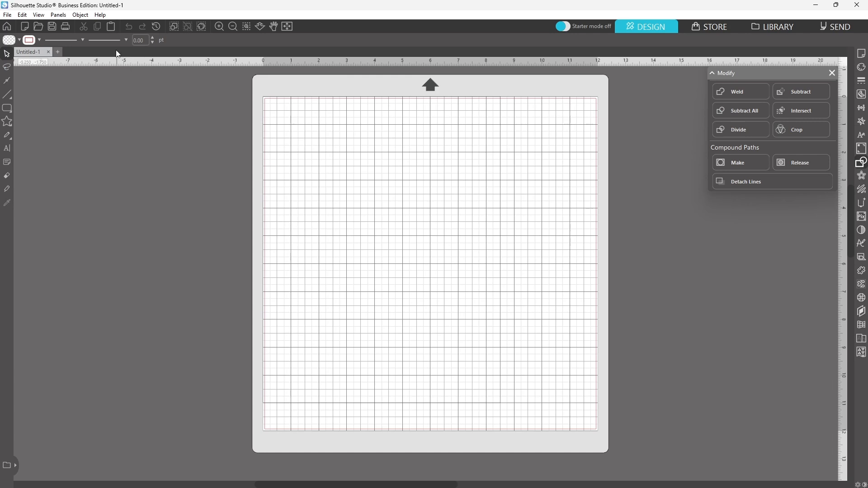
pyautogui.click(816, 5)
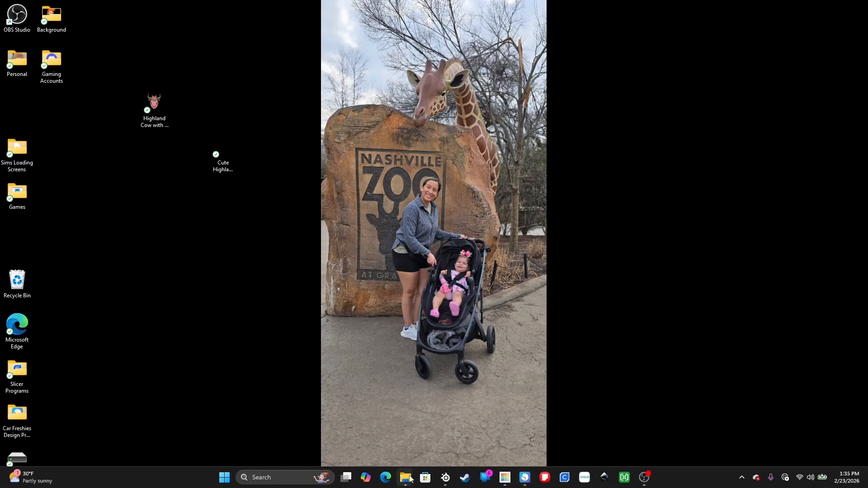
# Switch to File Explorer at the Sophia's Whimsical Molds folder and preview the desktop image Cute Highland with Bow Smiling2.png.
pyautogui.moveTo(405, 478)
pyautogui.click(364, 429)
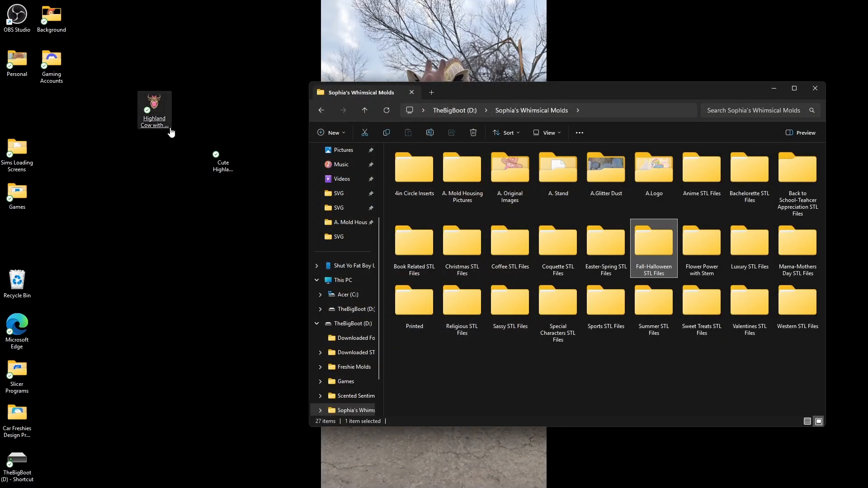
pyautogui.click(227, 153)
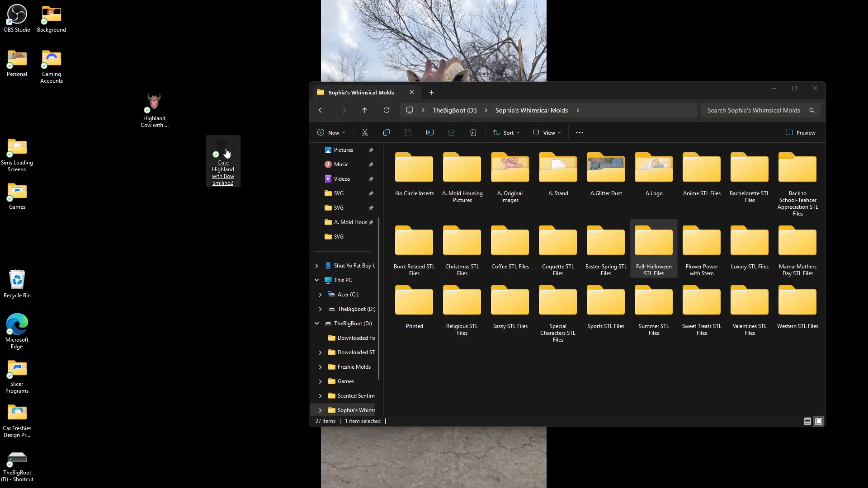
pyautogui.doubleClick(227, 153)
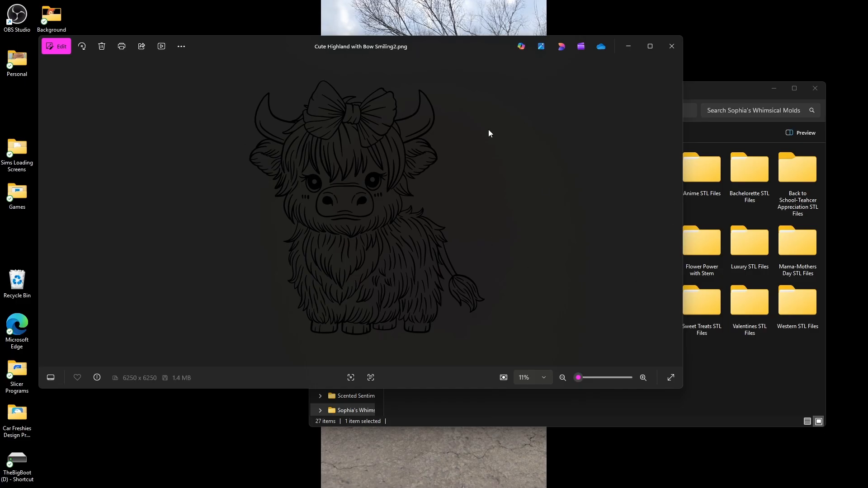
pyautogui.click(671, 46)
# Create a folder in Sophia's Whimsical Molds using the desktop image's name, Cute Highland with Bow Smiling2.
pyautogui.rightClick(233, 168)
pyautogui.click(304, 184)
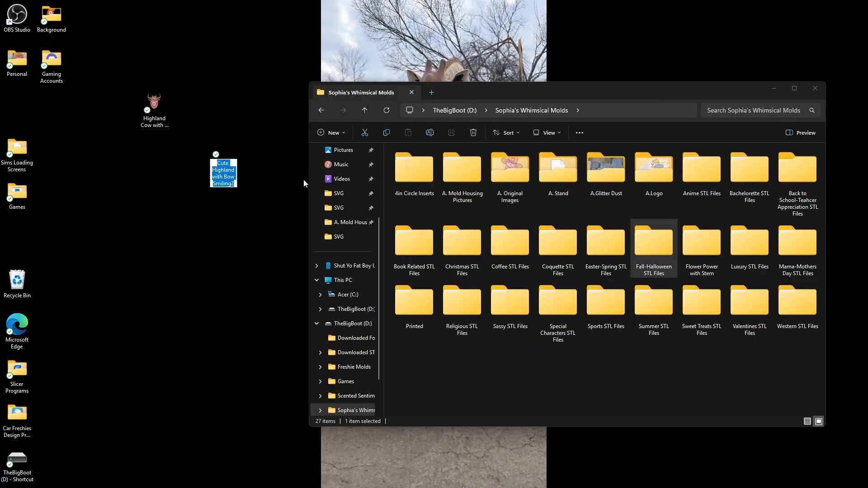
pyautogui.rightClick(542, 386)
pyautogui.moveTo(554, 314)
pyautogui.click(686, 314)
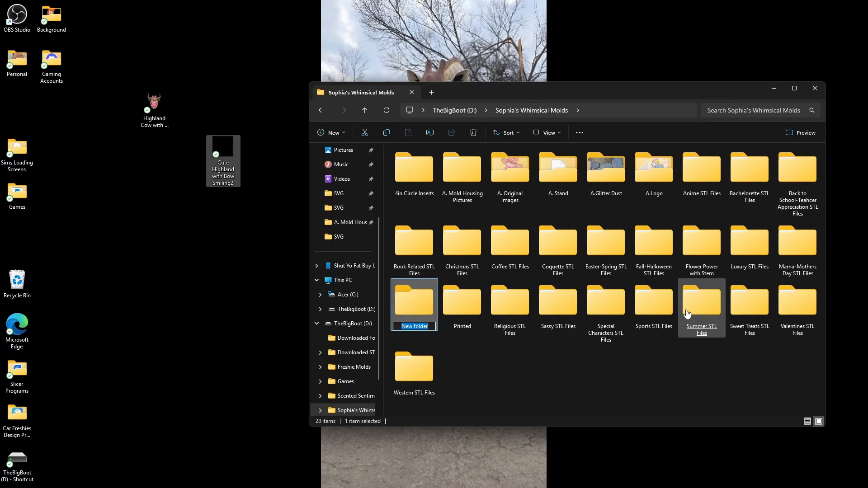
pyautogui.write('Cute Highland with Bow Smiling2')
pyautogui.press('Return')
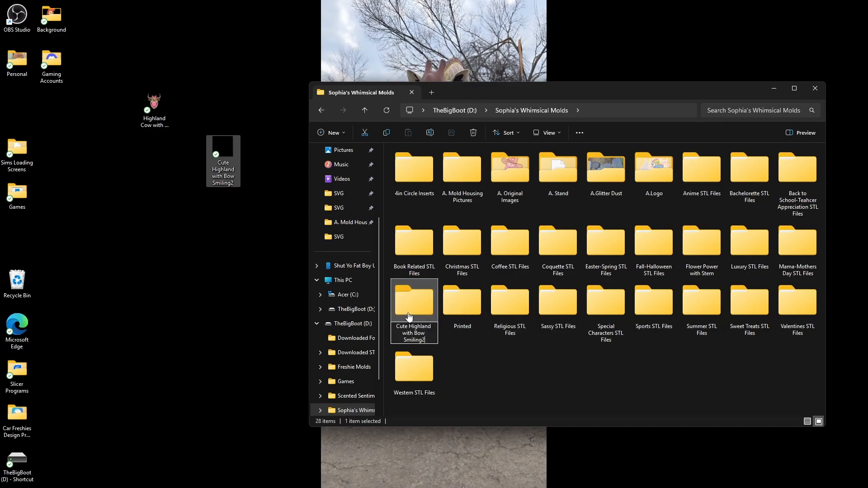
# Open the Cute Highland with Bow Smiling2 folder and create a subfolder named SVG in it.
pyautogui.doubleClick(606, 251)
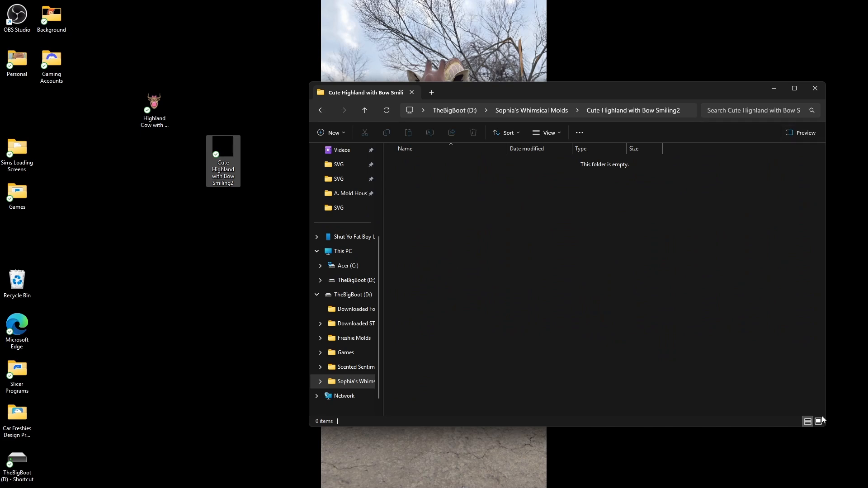
pyautogui.rightClick(516, 251)
pyautogui.moveTo(556, 322)
pyautogui.click(651, 322)
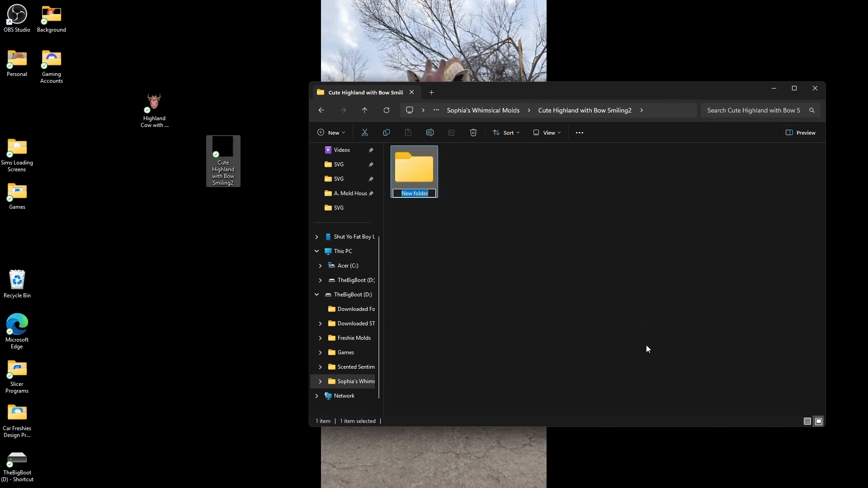
pyautogui.write('SVG')
pyautogui.press('Return')
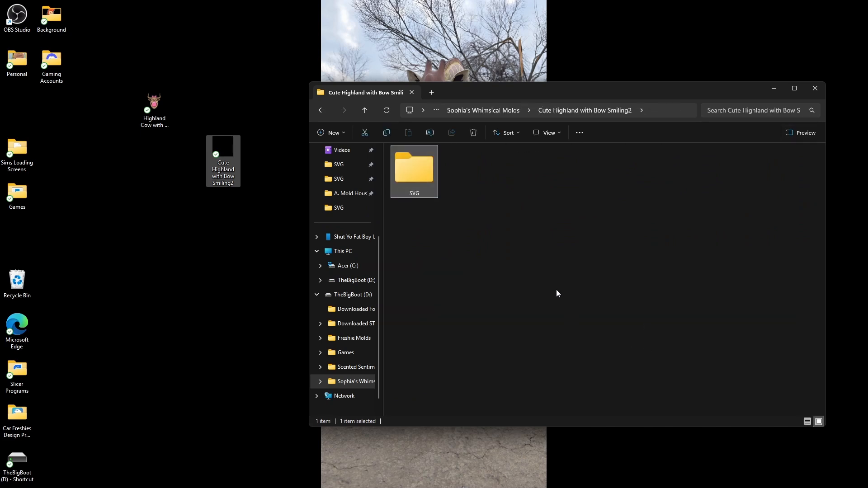
# Create a second subfolder named STL alongside the SVG folder.
pyautogui.rightClick(556, 293)
pyautogui.moveTo(591, 363)
pyautogui.click(688, 360)
pyautogui.write('STL')
# Create another subfolder named Original PNG in the Cute Highland with Bow Smiling2 folder.
pyautogui.rightClick(499, 281)
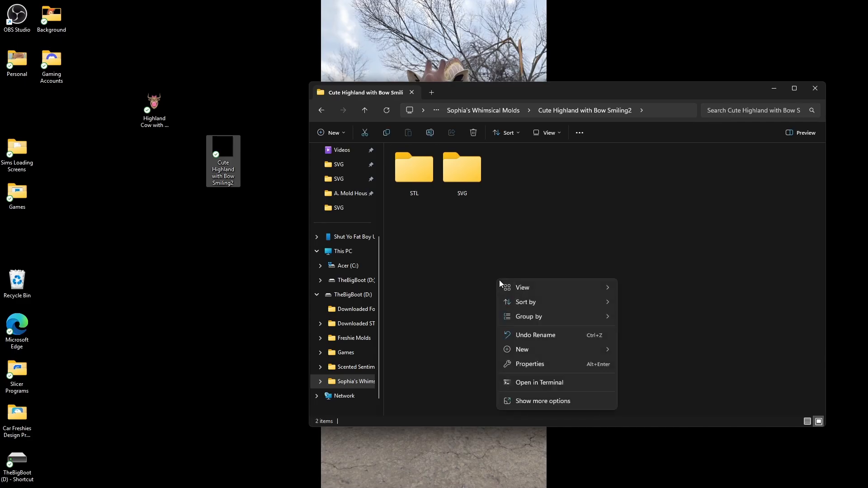
pyautogui.moveTo(530, 349)
pyautogui.click(625, 348)
pyautogui.write('POOrigi')
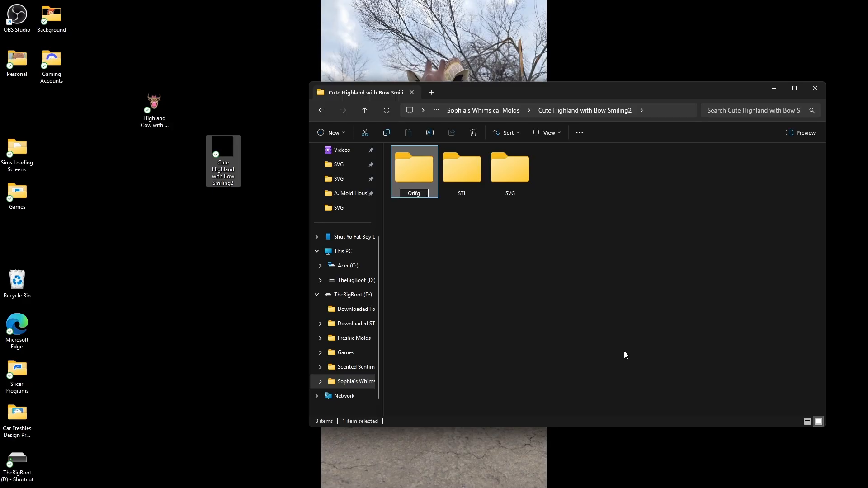
pyautogui.write('nal Pictjur')
pyautogui.press('BackSpace')
pyautogui.press('BackSpace')
pyautogui.press('BackSpace')
pyautogui.press('BackSpace')
pyautogui.press('BackSpace')
pyautogui.write('NG')
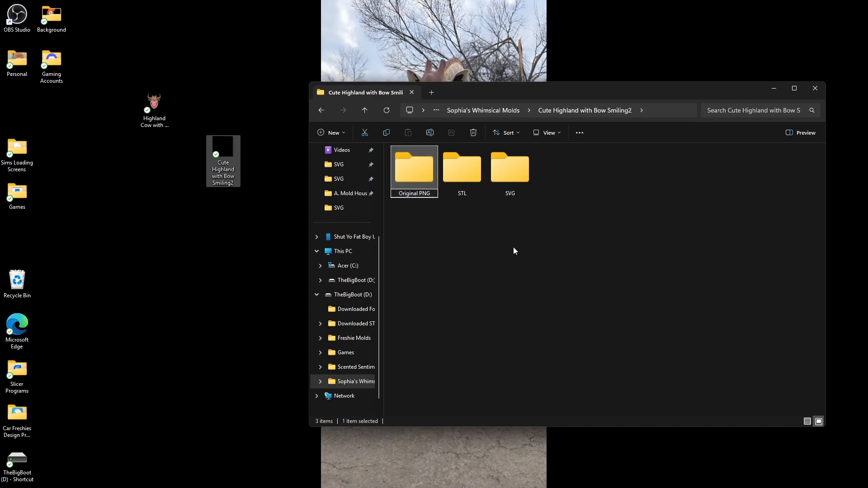
# Create a fourth subfolder named Mold Housing in the Cute Highland with Bow Smiling2 folder.
pyautogui.rightClick(513, 247)
pyautogui.moveTo(588, 318)
pyautogui.click(658, 319)
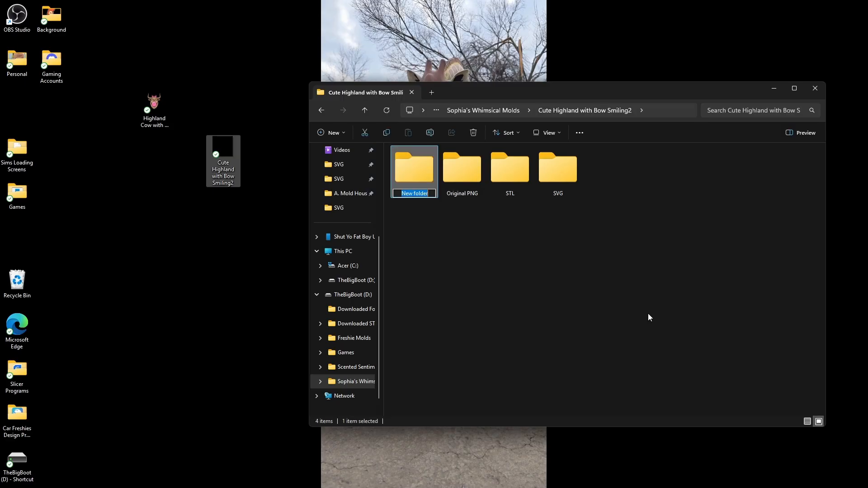
pyautogui.write('Mold Housing')
pyautogui.press('Return')
pyautogui.click(607, 281)
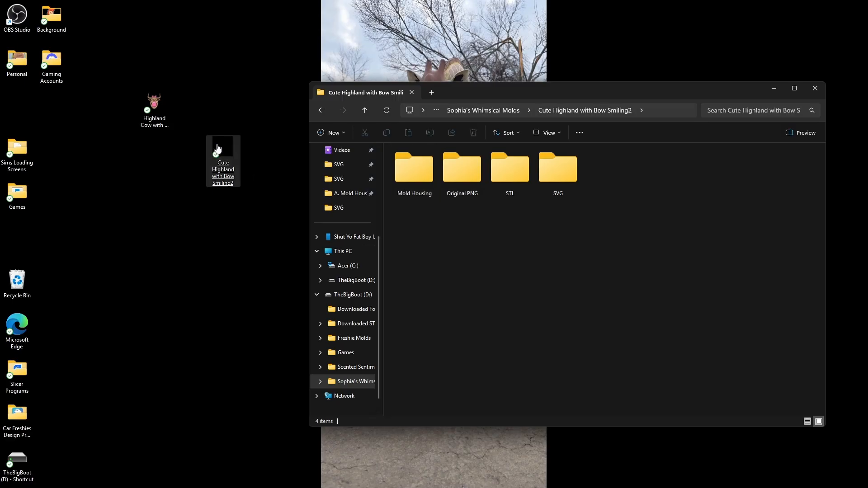
# Copy the Cute Highland with Bow Smiling2 image into the Original PNG folder and delete the desktop copy.
pyautogui.click(222, 158)
pyautogui.moveTo(222, 158); pyautogui.dragTo(461, 178)
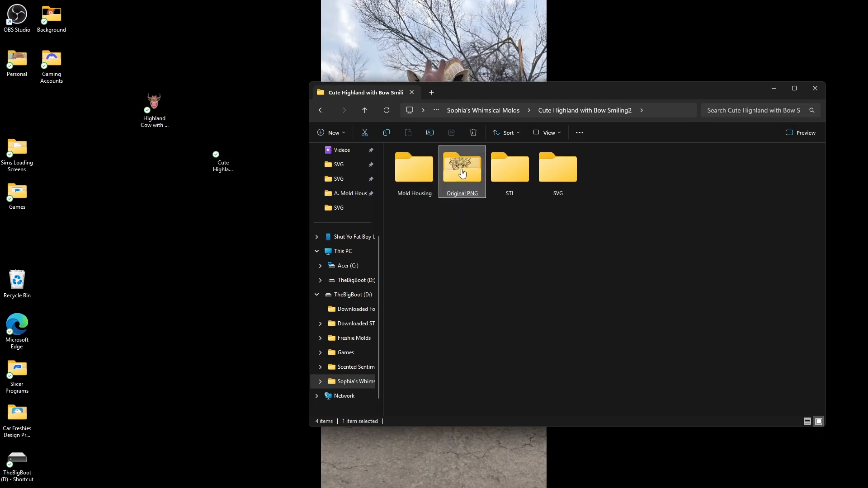
pyautogui.rightClick(228, 166)
pyautogui.click(196, 143)
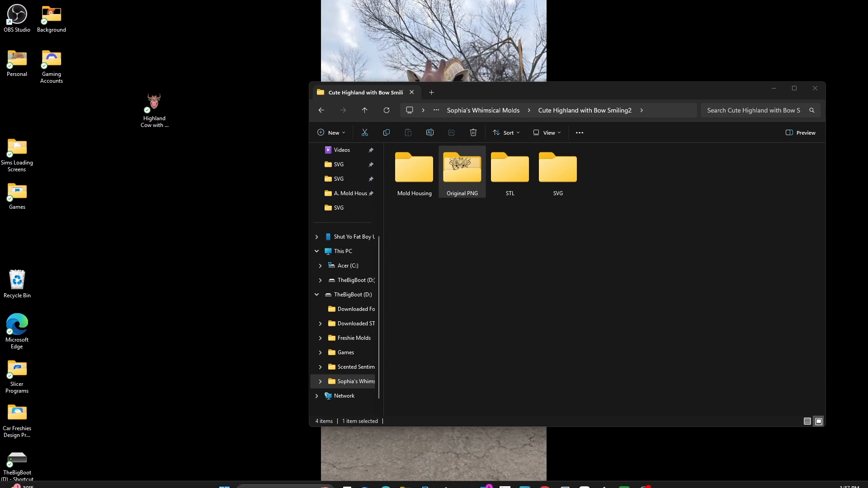
# Switch to Silhouette Studio and browse for a file to open in the Cute Highland with Bow Smiling2 folder on drive D.
pyautogui.click(526, 478)
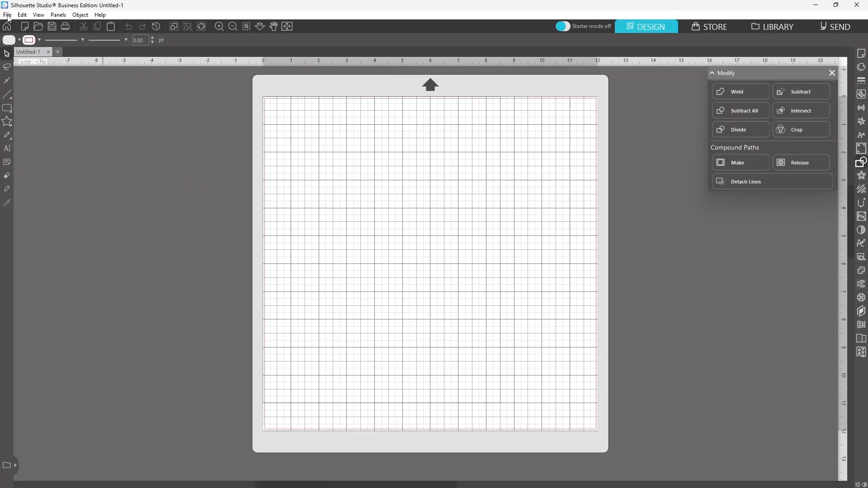
pyautogui.click(9, 15)
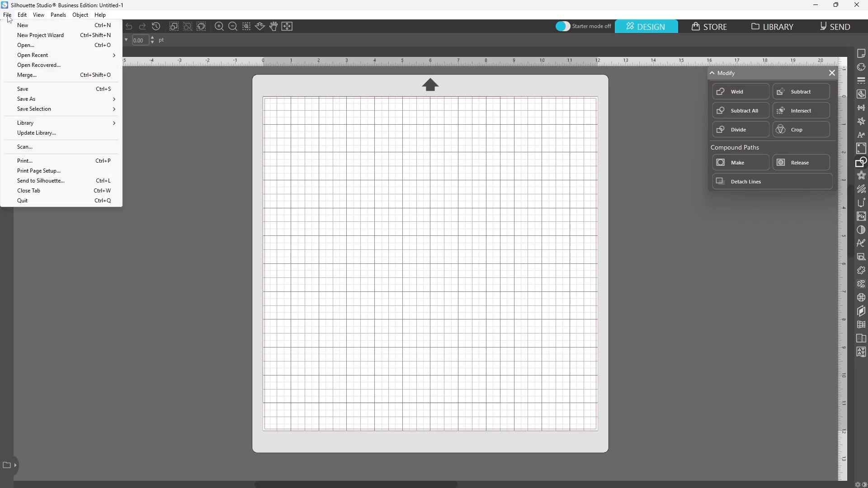
pyautogui.click(18, 45)
pyautogui.click(271, 279)
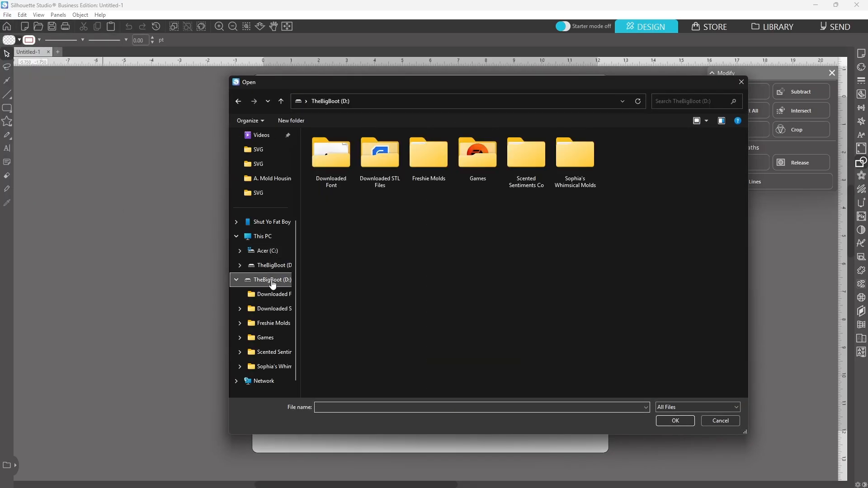
pyautogui.doubleClick(560, 165)
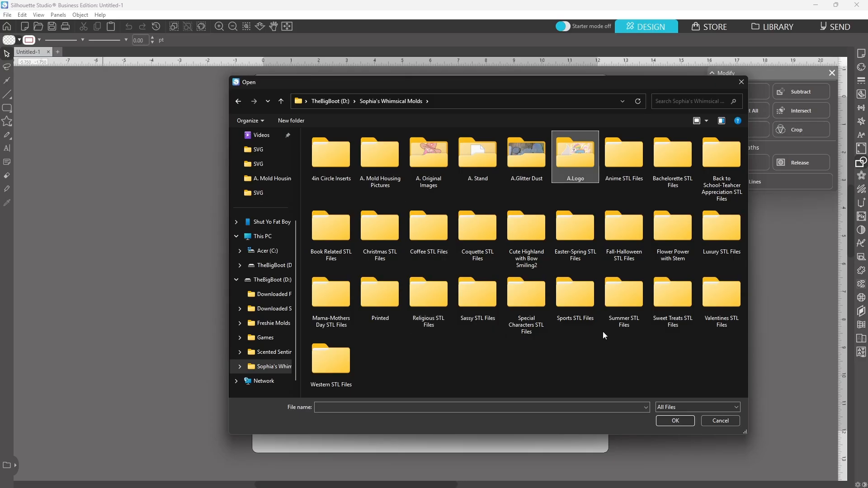
pyautogui.click(535, 237)
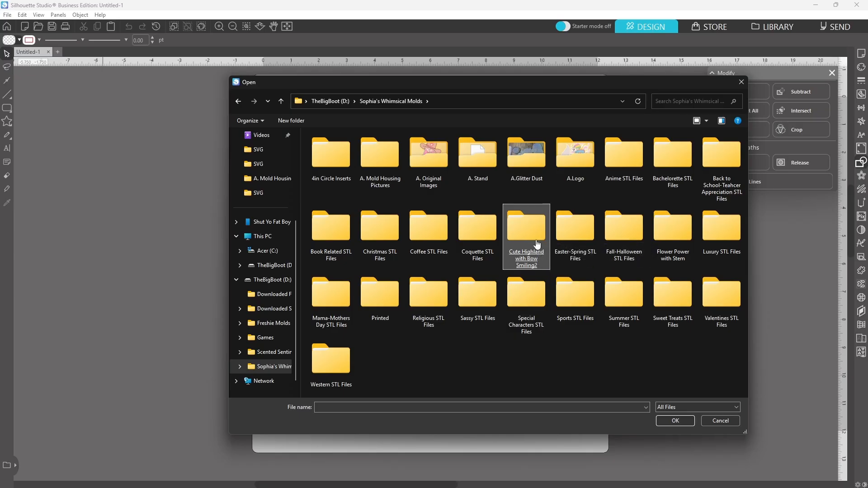
pyautogui.doubleClick(536, 244)
# Show the folder contents as icons and open the Cute Highland with Bow Smiling2 image from the Original PNG folder.
pyautogui.click(706, 121)
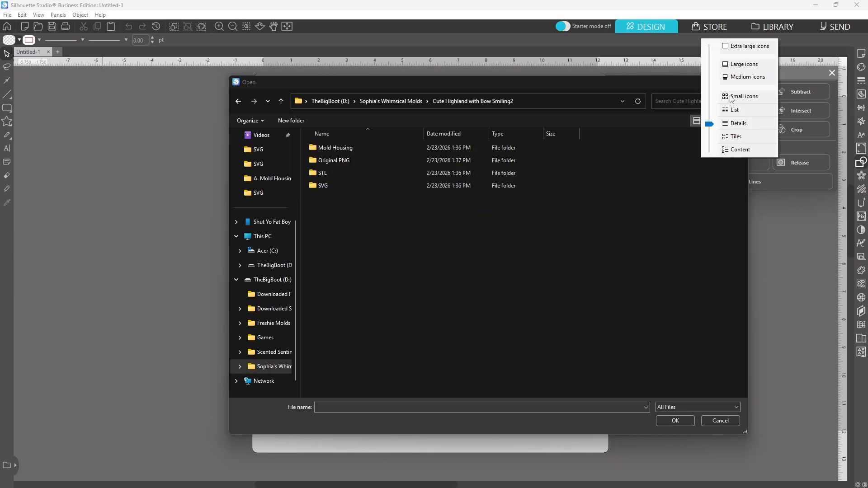
pyautogui.click(734, 53)
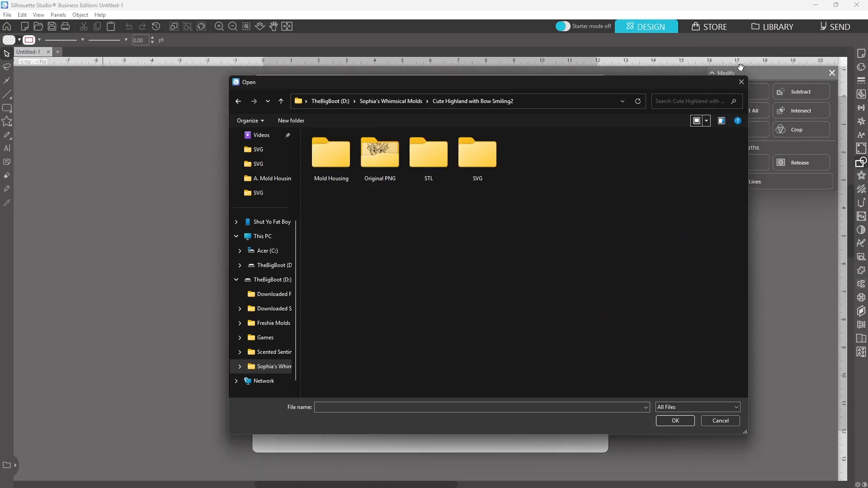
pyautogui.doubleClick(377, 151)
pyautogui.click(341, 175)
pyautogui.doubleClick(341, 175)
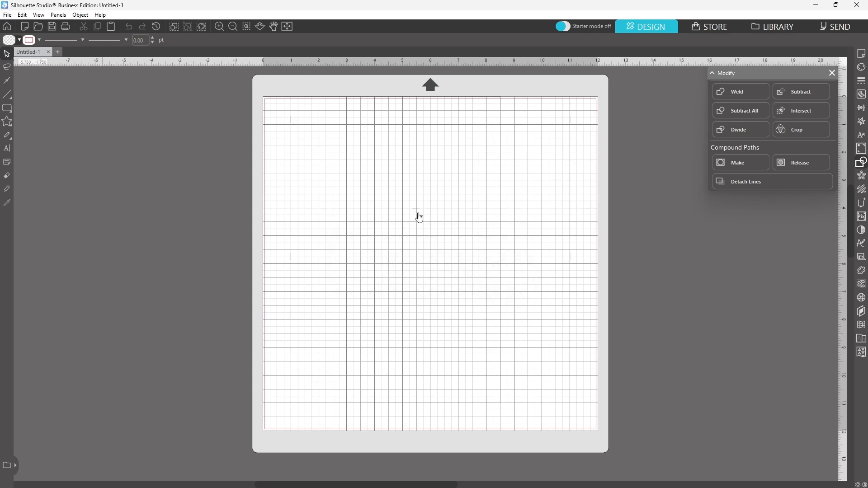
# Move the whole oversized cow artwork up and to the left so that it is roughly centred over the cutting mat.
pyautogui.click(232, 28)
pyautogui.click(232, 28)
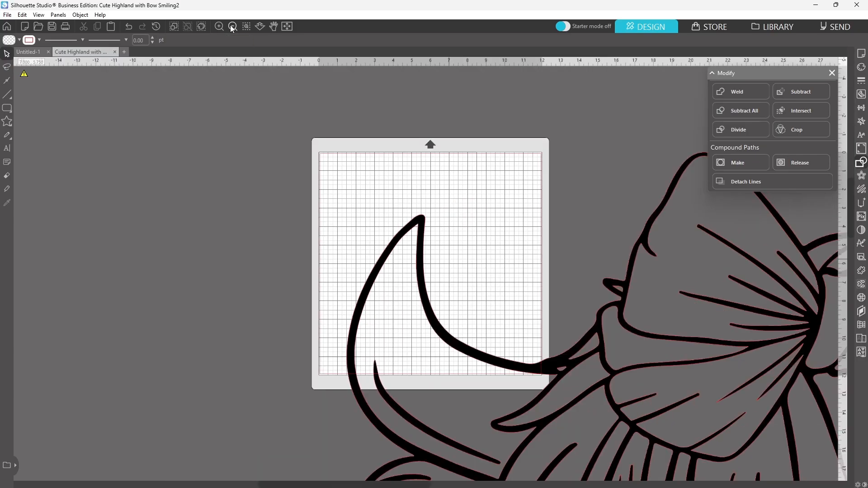
pyautogui.click(231, 28)
pyautogui.click(232, 28)
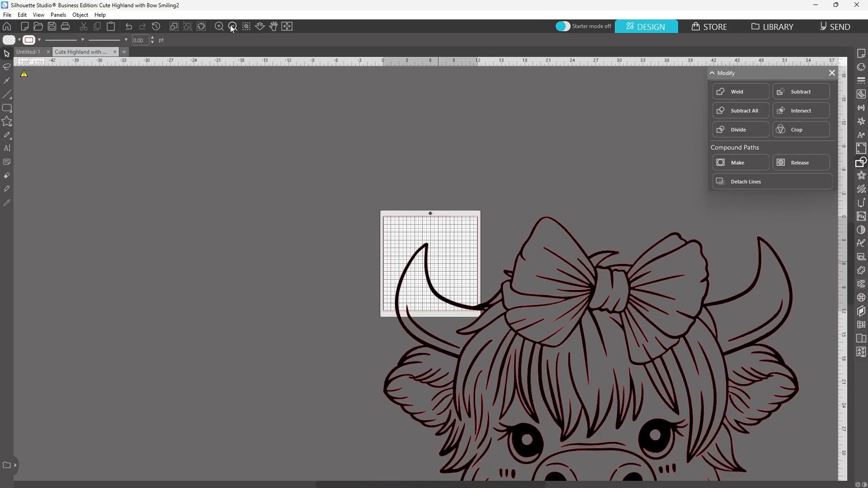
pyautogui.click(232, 28)
pyautogui.click(232, 28)
pyautogui.click(232, 28)
pyautogui.click(231, 28)
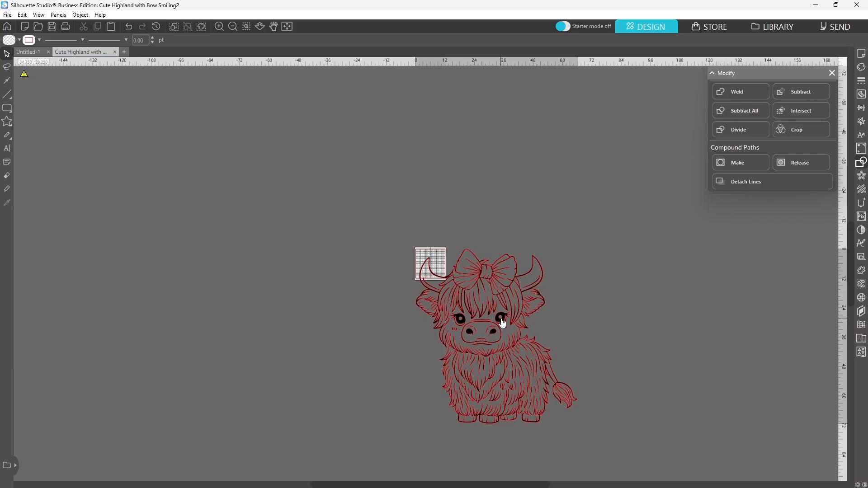
pyautogui.moveTo(446, 294); pyautogui.dragTo(440, 282)
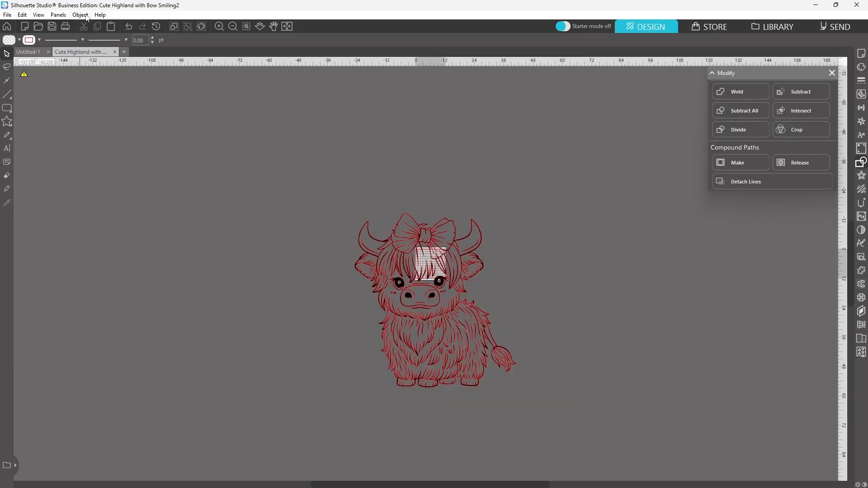
# Detach the lines from the cow artwork and move the separated red outline clear of the black artwork.
pyautogui.click(378, 227)
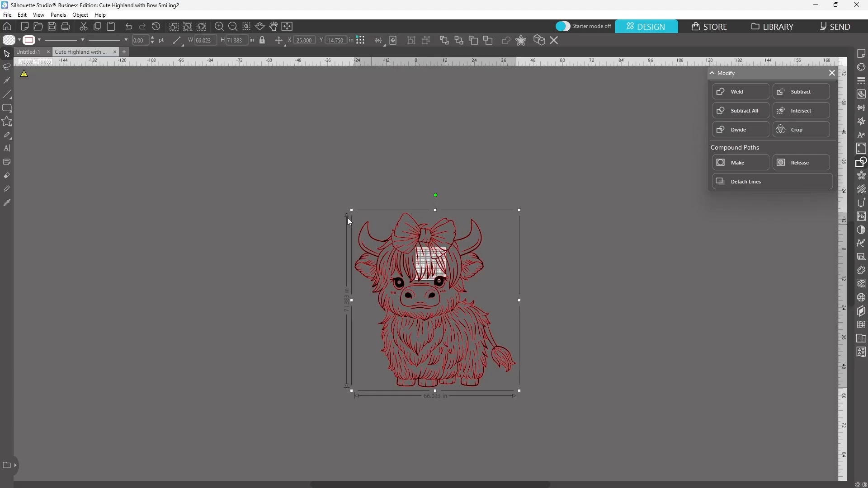
pyautogui.click(81, 15)
pyautogui.moveTo(94, 75)
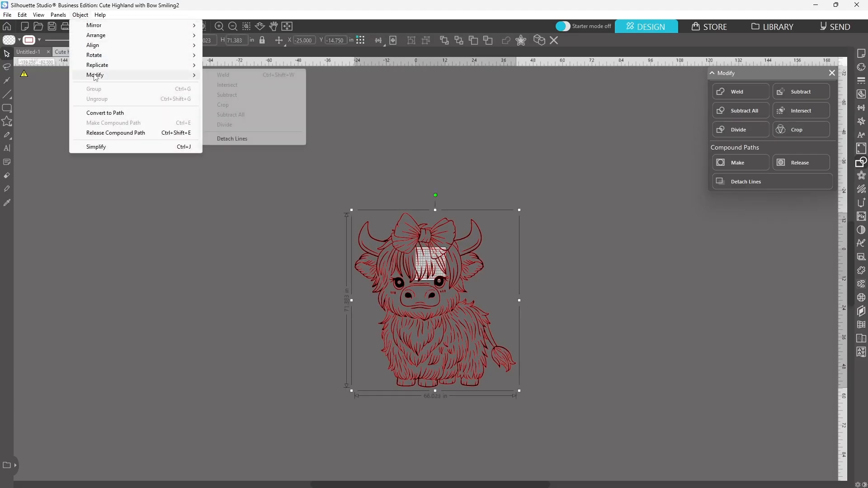
pyautogui.click(242, 141)
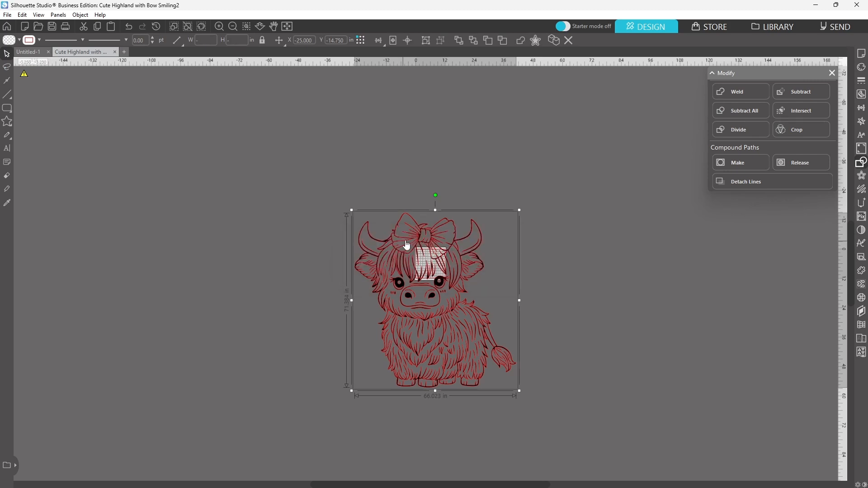
pyautogui.click(413, 185)
pyautogui.moveTo(424, 237); pyautogui.dragTo(227, 216)
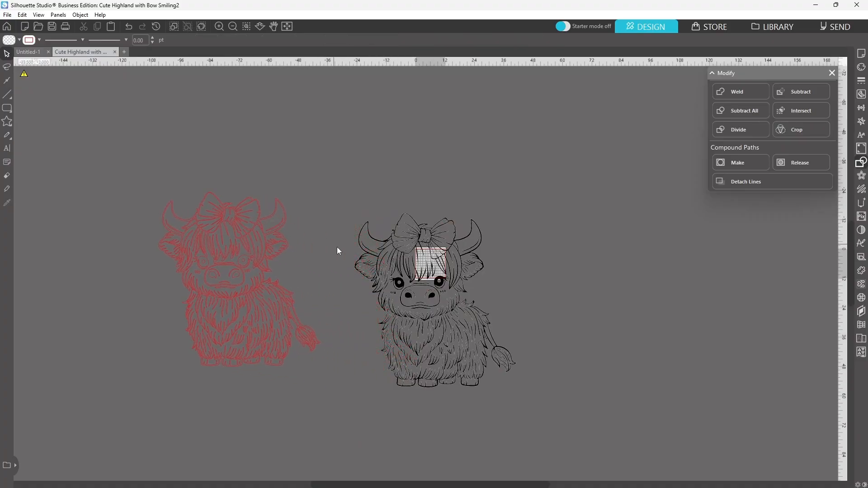
# Delete the black cow artwork and move the red outline closer to the cutting mat.
pyautogui.click(399, 283)
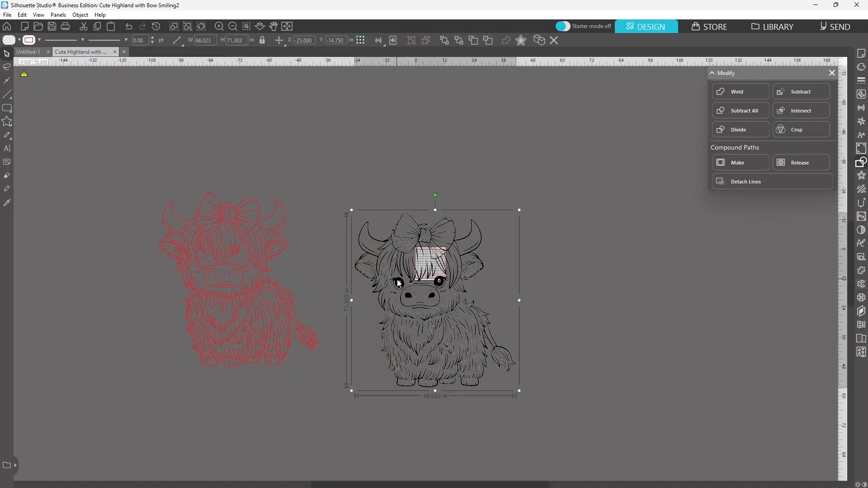
pyautogui.press('Delete')
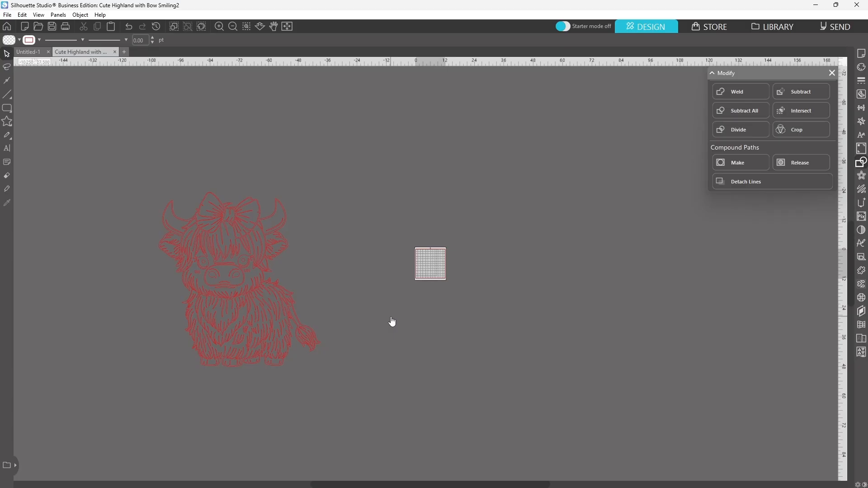
pyautogui.click(258, 252)
pyautogui.moveTo(261, 227); pyautogui.dragTo(358, 214)
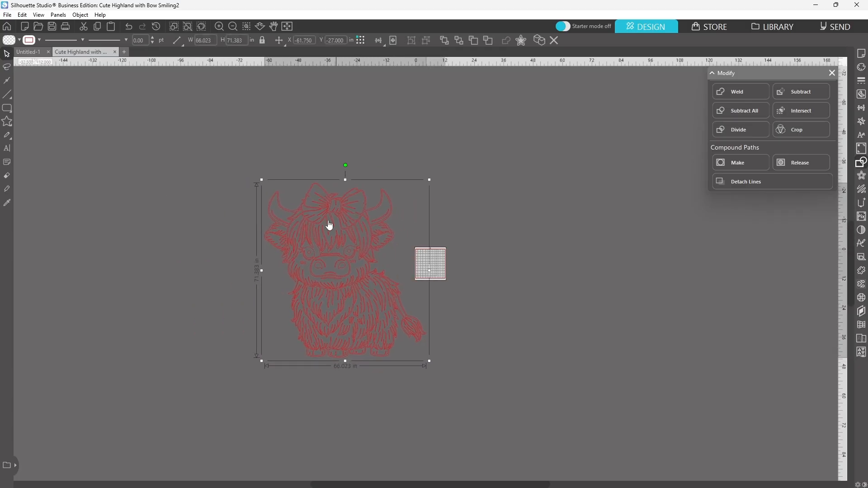
# Give the red cow outline a pale pink line colour and pale pink fill, and shift it slightly up and left.
pyautogui.click(40, 42)
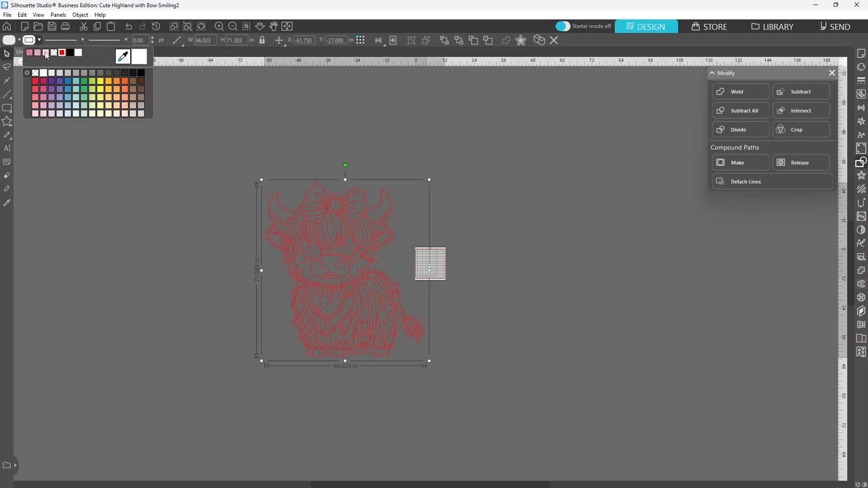
pyautogui.click(46, 54)
pyautogui.click(19, 41)
pyautogui.click(19, 41)
pyautogui.click(19, 41)
pyautogui.click(18, 53)
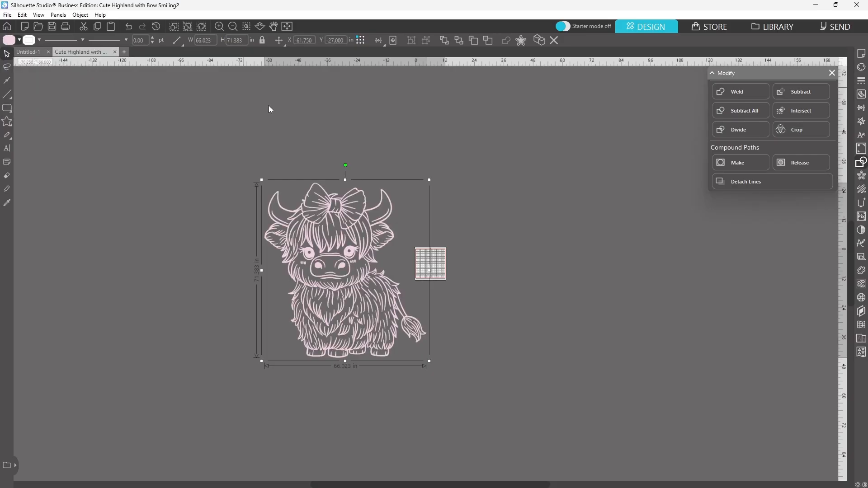
pyautogui.moveTo(355, 272); pyautogui.dragTo(325, 249)
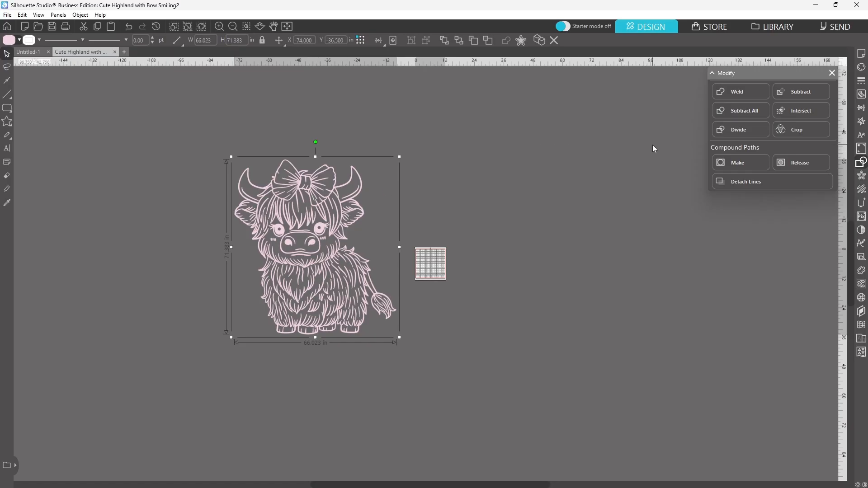
# Apply an outward offset of 0.100 in with rounded corners to the pale pink cow artwork.
pyautogui.click(862, 176)
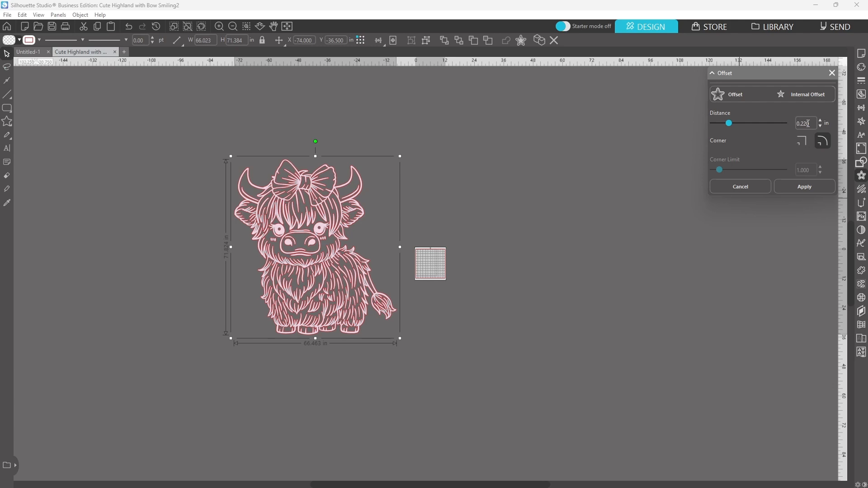
pyautogui.moveTo(811, 123); pyautogui.dragTo(801, 125)
pyautogui.write('200')
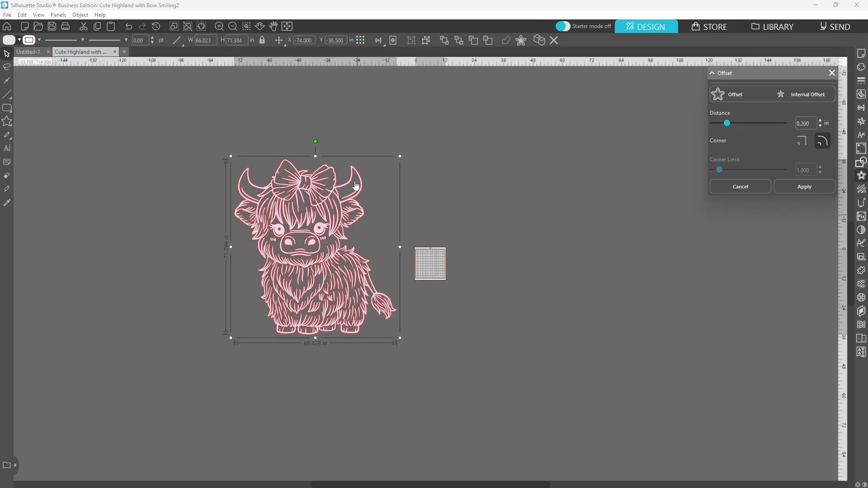
pyautogui.doubleClick(809, 123)
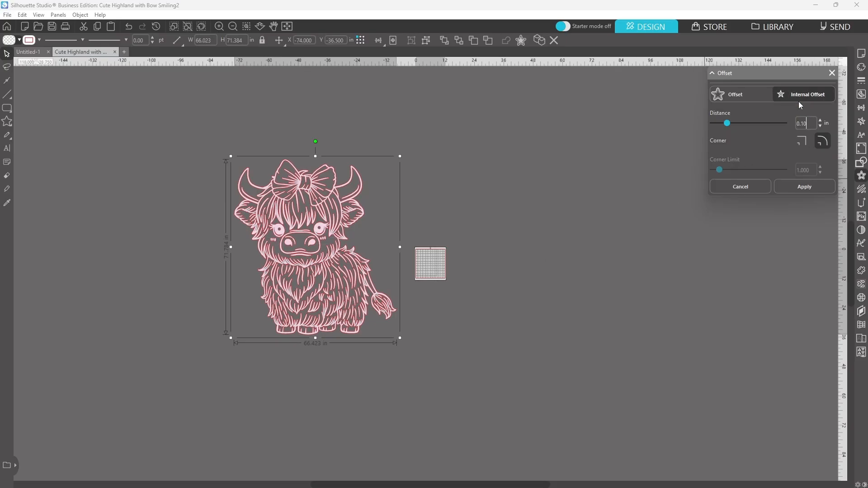
pyautogui.click(809, 187)
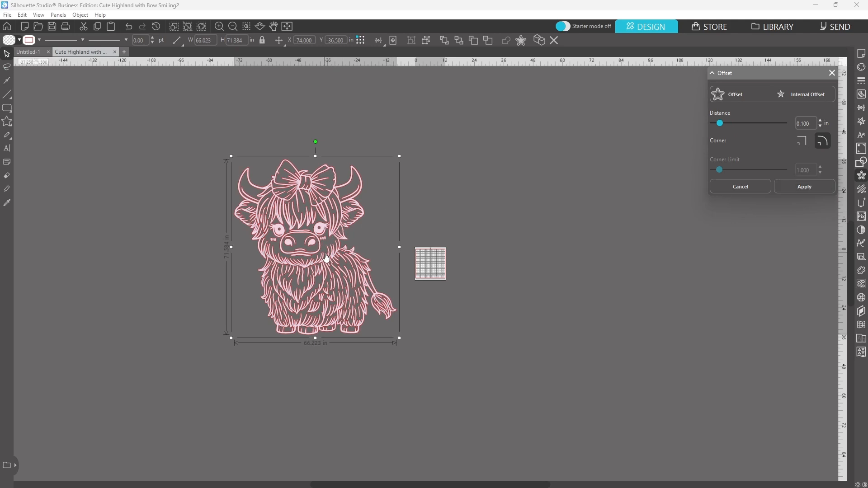
pyautogui.click(804, 187)
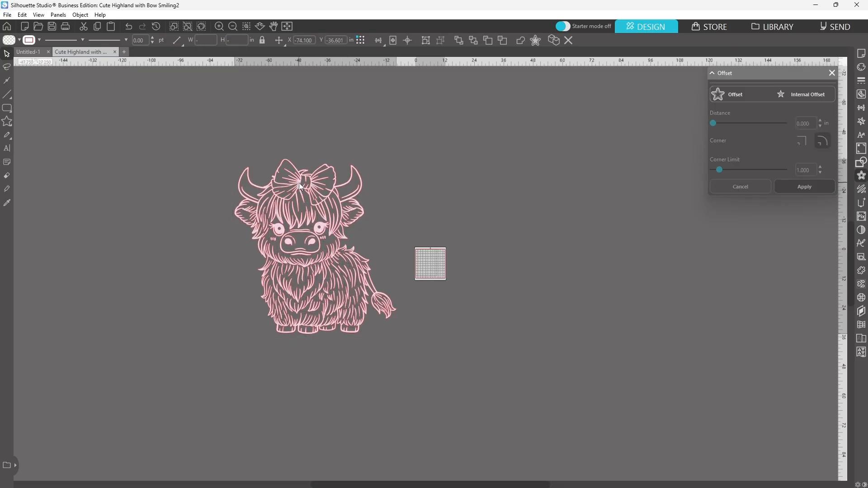
# Move the pale pink cow away from its red offset outline and delete the pink version.
pyautogui.moveTo(303, 195); pyautogui.dragTo(495, 189)
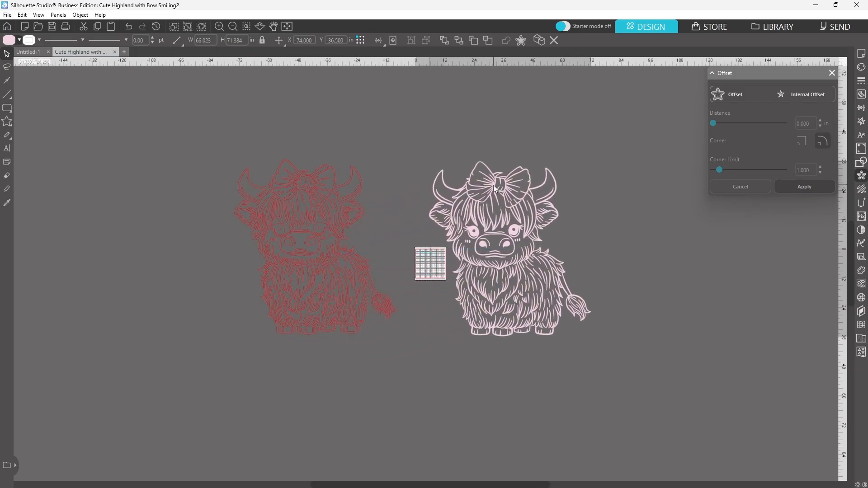
pyautogui.click(495, 189)
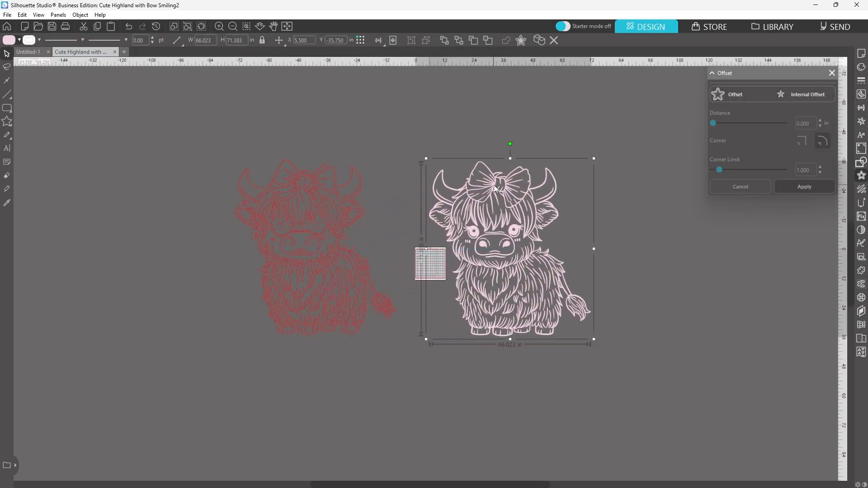
pyautogui.press('Delete')
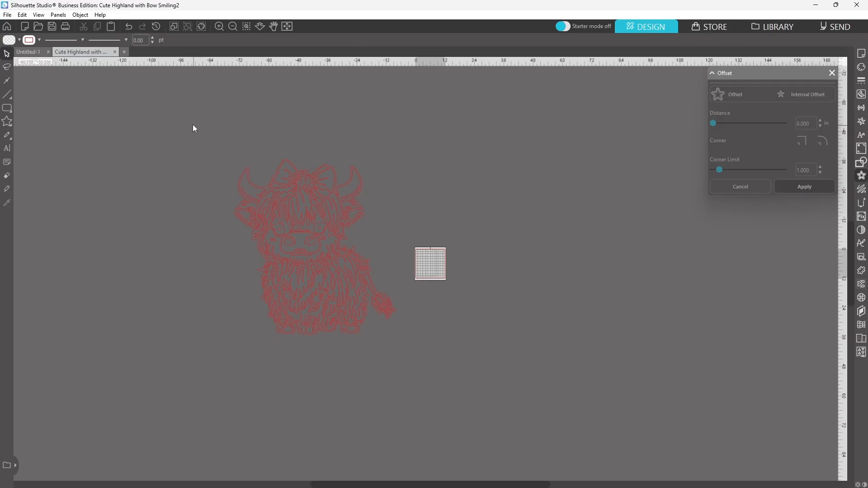
# Combine all the offset outline pieces into one compound path and nudge it slightly to the left.
pyautogui.click(352, 308)
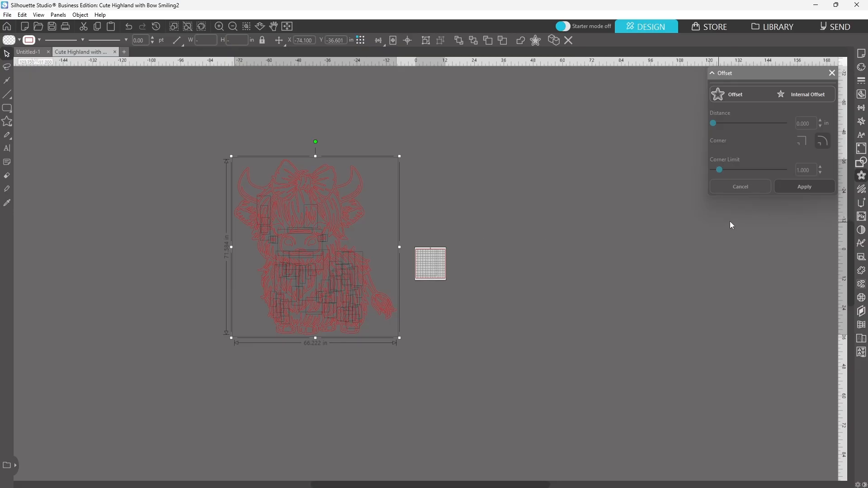
pyautogui.click(861, 164)
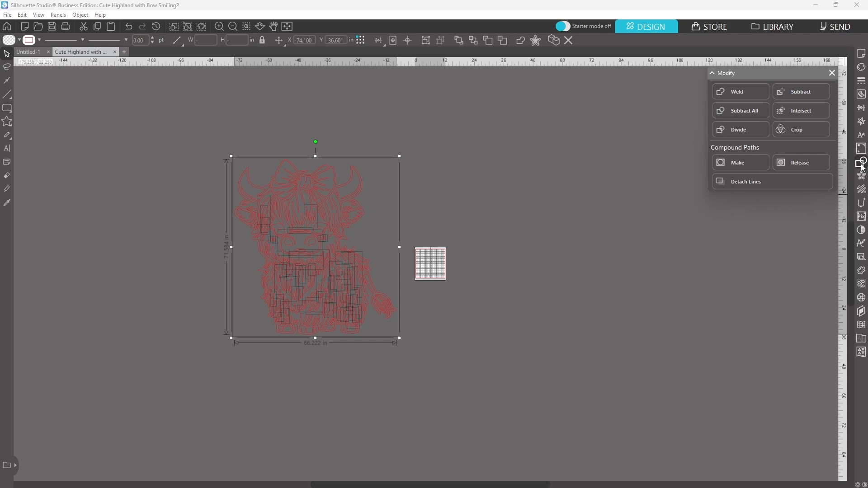
pyautogui.click(734, 166)
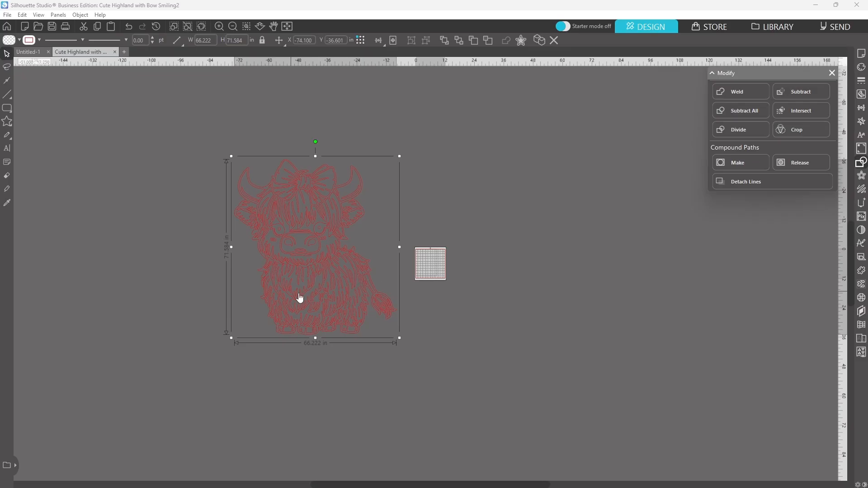
pyautogui.moveTo(295, 250); pyautogui.dragTo(285, 252)
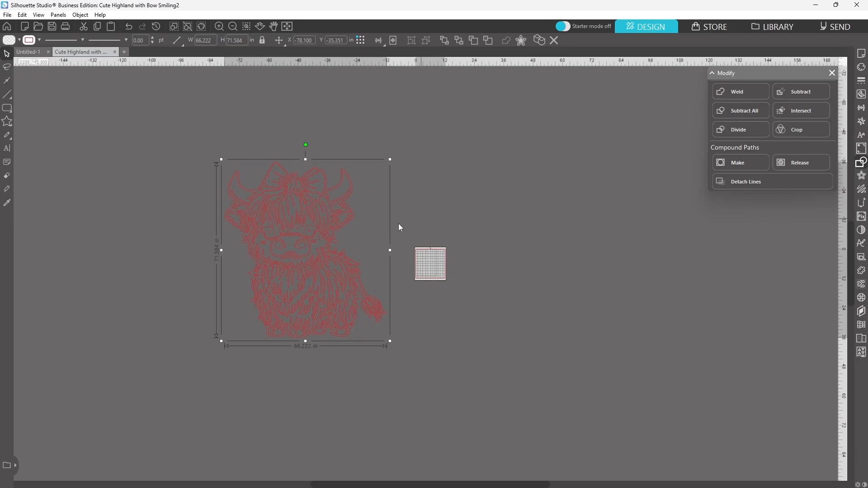
# Apply the pale pink line colour and matching pale pink fill to the offset cow compound path.
pyautogui.click(38, 40)
pyautogui.click(30, 54)
pyautogui.click(19, 40)
pyautogui.click(11, 54)
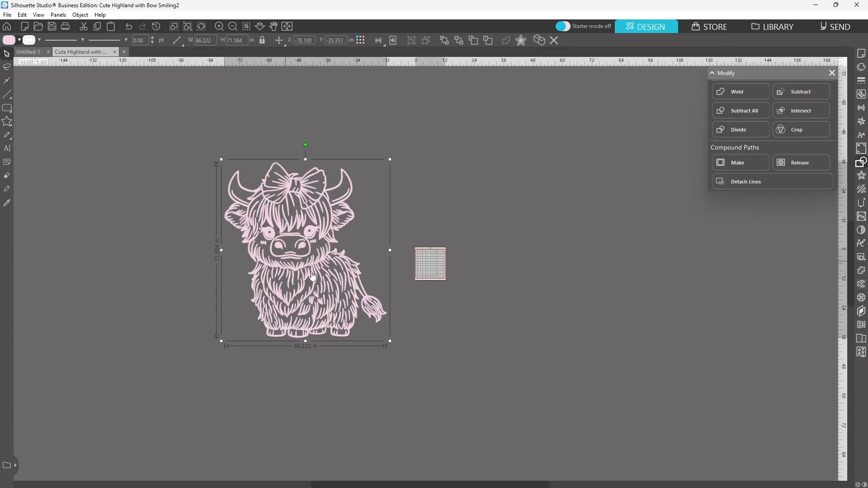
# Move the pale pink cow over the page and scale it proportionally to a height of 4.2 in.
pyautogui.moveTo(304, 245); pyautogui.dragTo(408, 247)
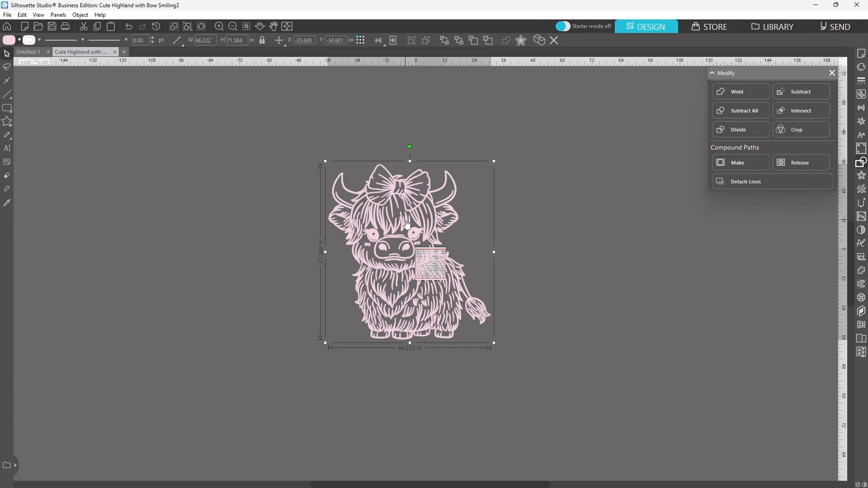
pyautogui.doubleClick(243, 39)
pyautogui.write('4.2')
pyautogui.press('Return')
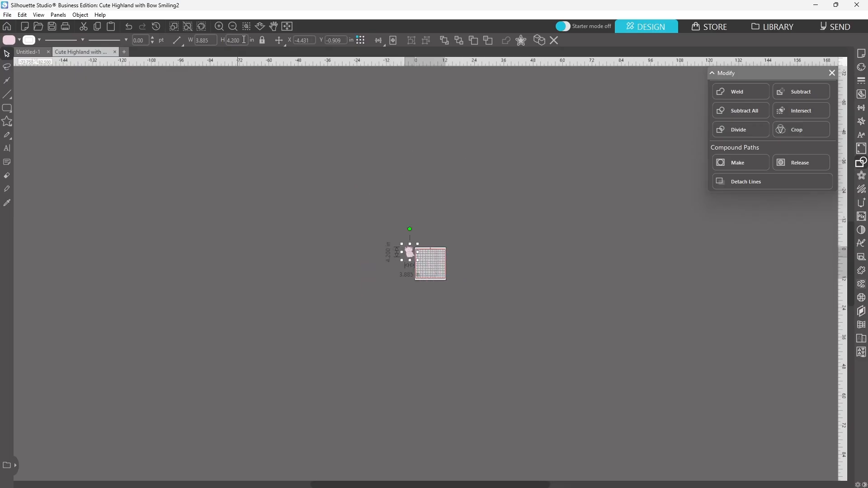
# Position the resized cow just inside the upper-left corner of the cutting mat and keep it selected.
pyautogui.click(219, 26)
pyautogui.click(219, 26)
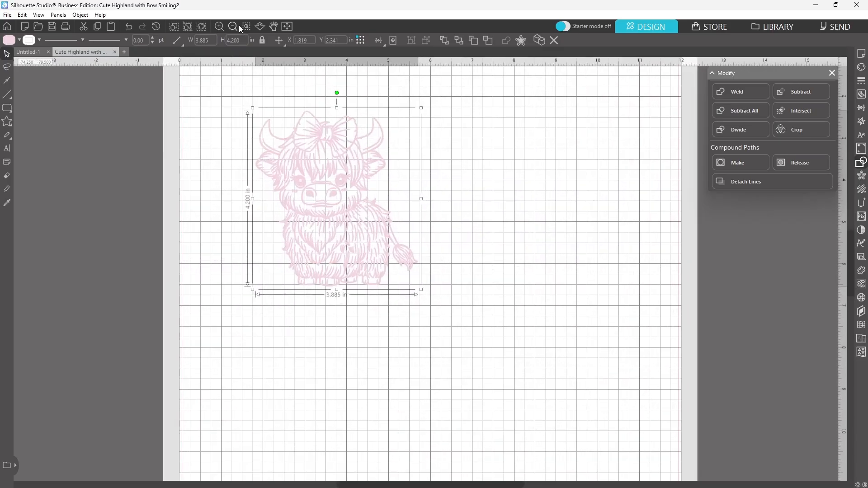
pyautogui.click(238, 26)
pyautogui.moveTo(355, 229)
pyautogui.mouseDown()
pyautogui.moveTo(361, 190)
pyautogui.moveTo(347, 215)
pyautogui.mouseUp()
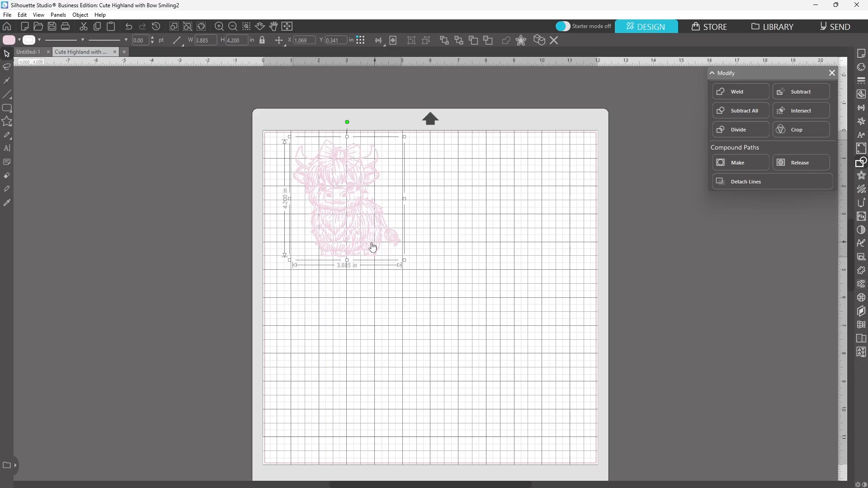
pyautogui.click(365, 283)
pyautogui.moveTo(354, 235); pyautogui.dragTo(335, 237)
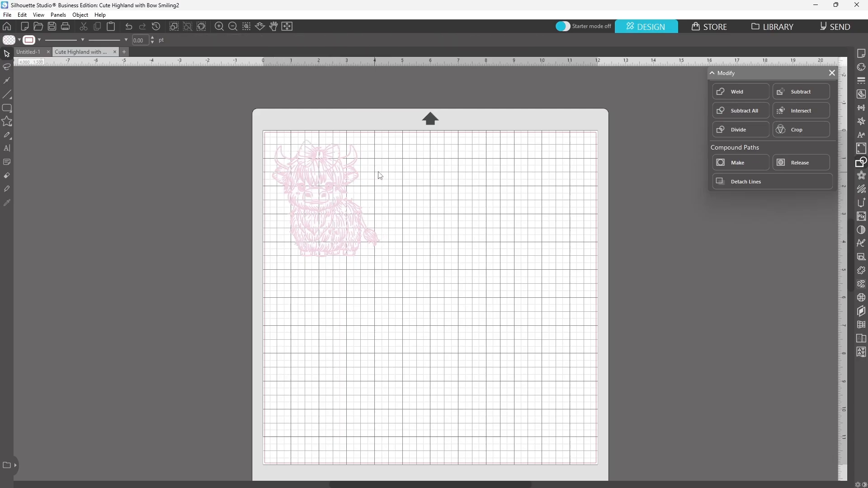
pyautogui.click(345, 201)
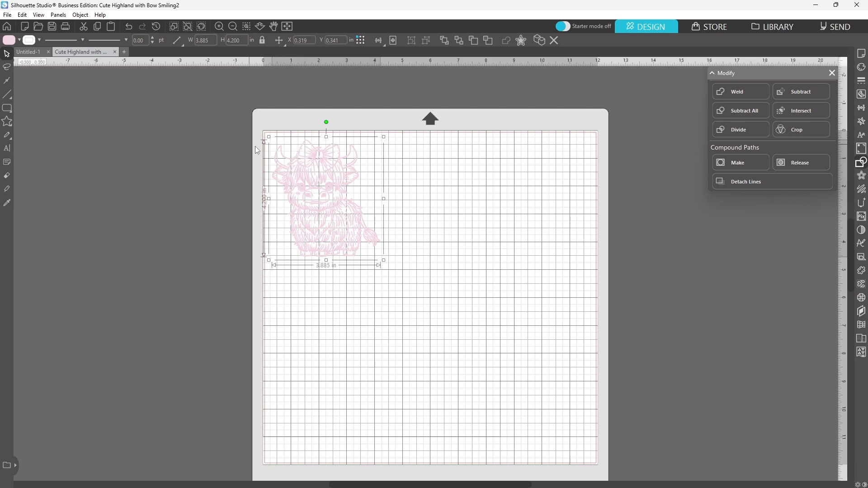
# Save the cow artwork to the hard drive as an SVG named Cute Highland with Bow Smiling2-Details in the project's SVG folder.
pyautogui.click(10, 17)
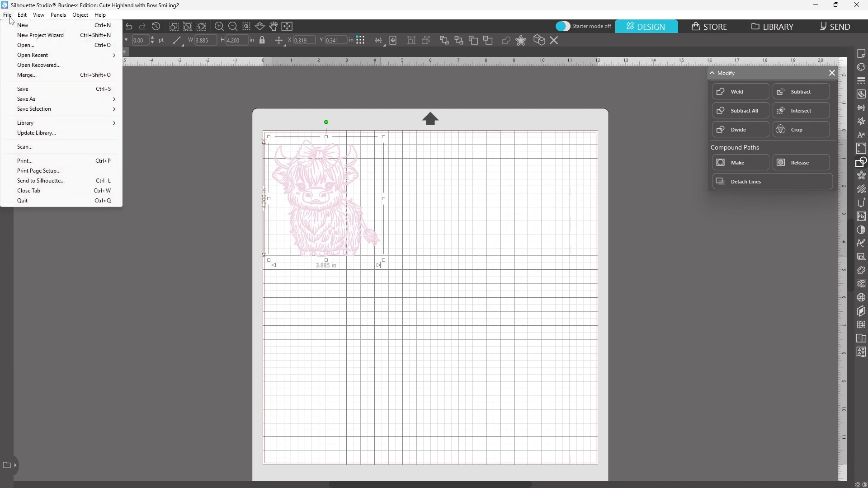
pyautogui.moveTo(27, 99)
pyautogui.click(145, 100)
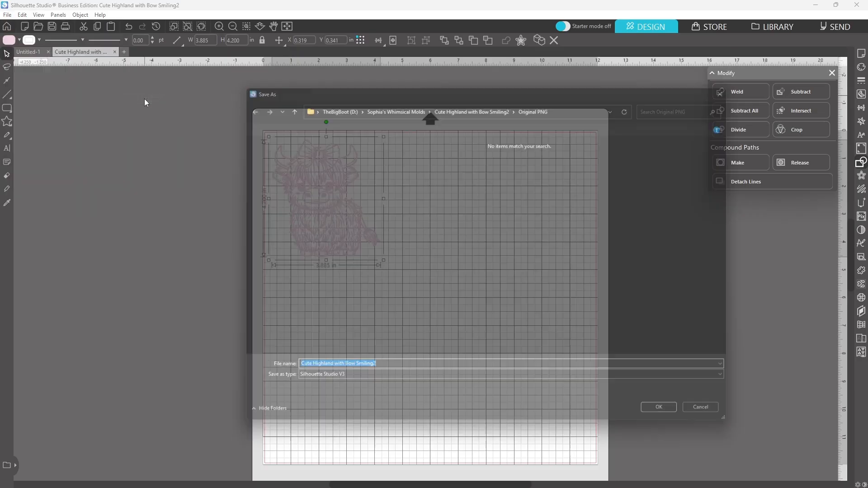
pyautogui.click(492, 100)
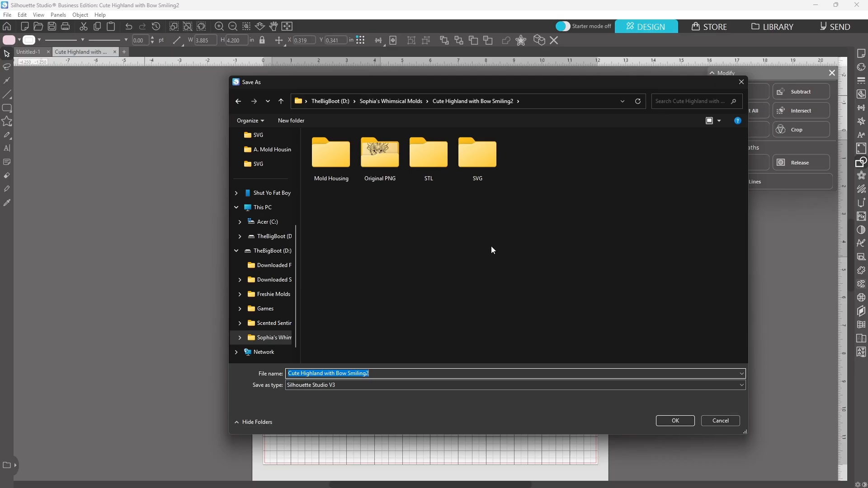
pyautogui.doubleClick(479, 164)
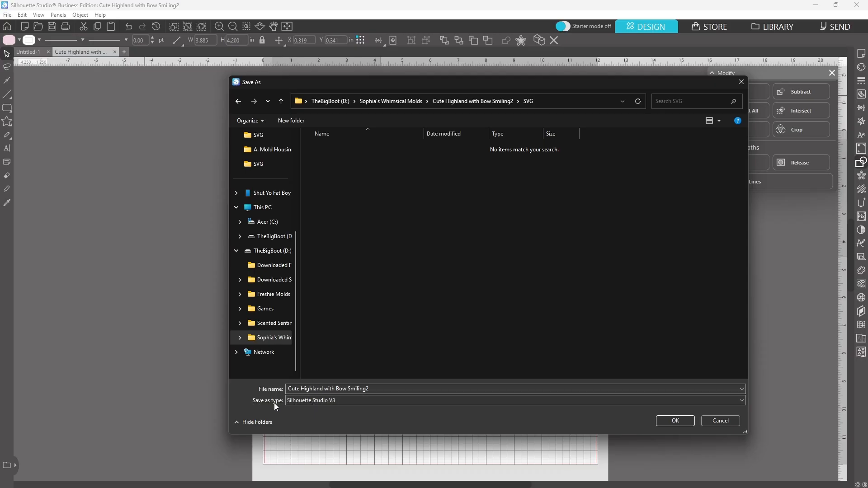
pyautogui.click(299, 403)
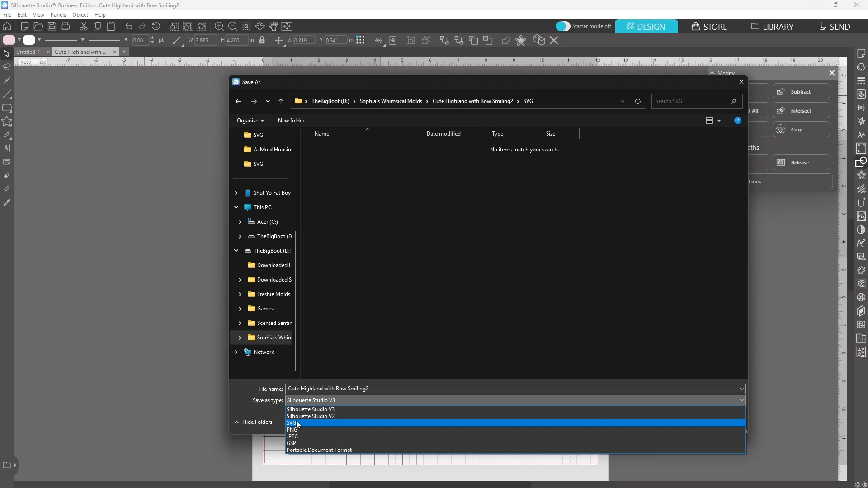
pyautogui.click(297, 423)
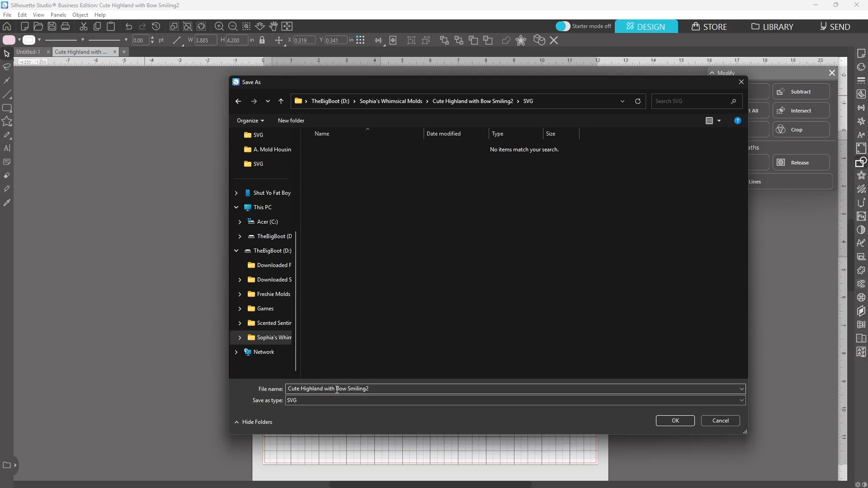
pyautogui.click(375, 390)
pyautogui.click(375, 390)
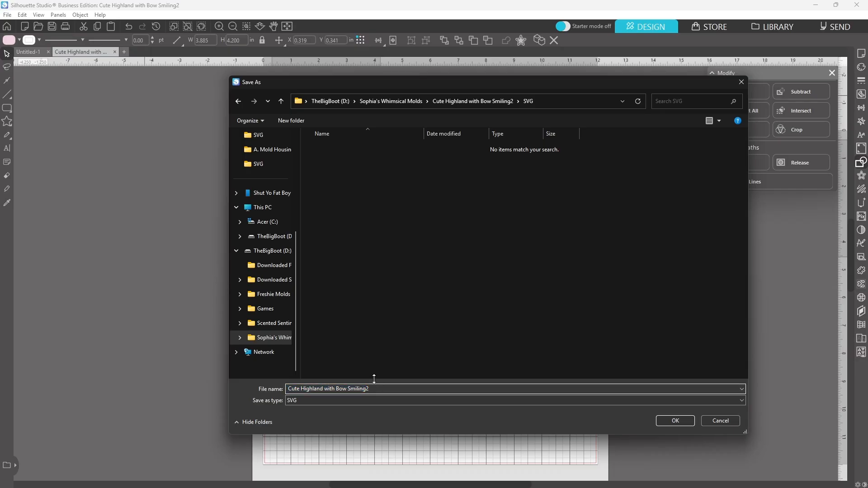
pyautogui.write('-Details')
pyautogui.click(675, 420)
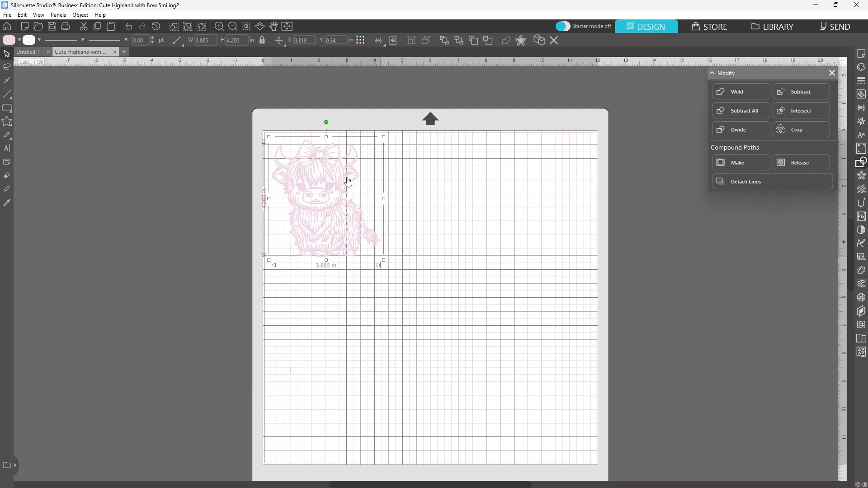
# Apply an outward offset of 0.115 in with rounded corners to the cow artwork.
pyautogui.click(861, 177)
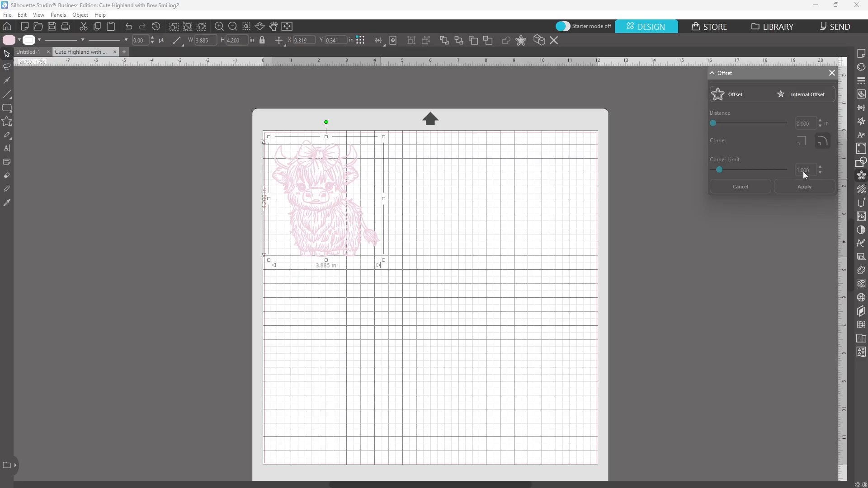
pyautogui.click(719, 95)
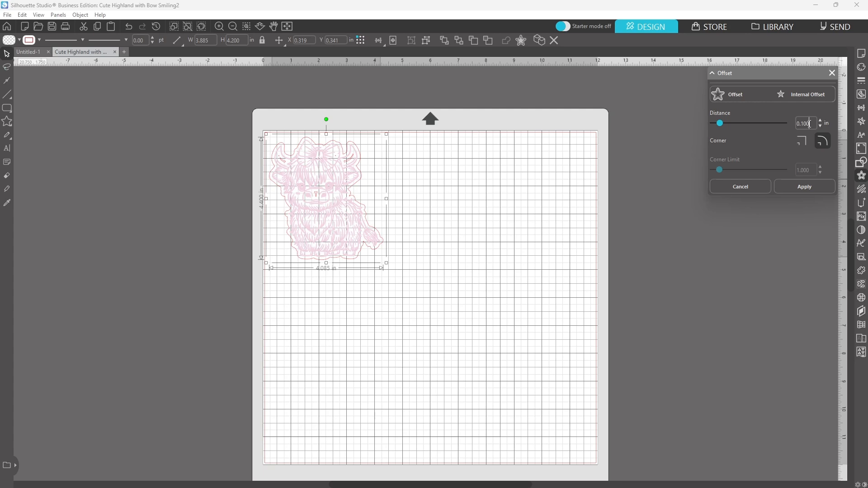
pyautogui.press('BackSpace')
pyautogui.press('BackSpace')
pyautogui.write('15')
pyautogui.press('Return')
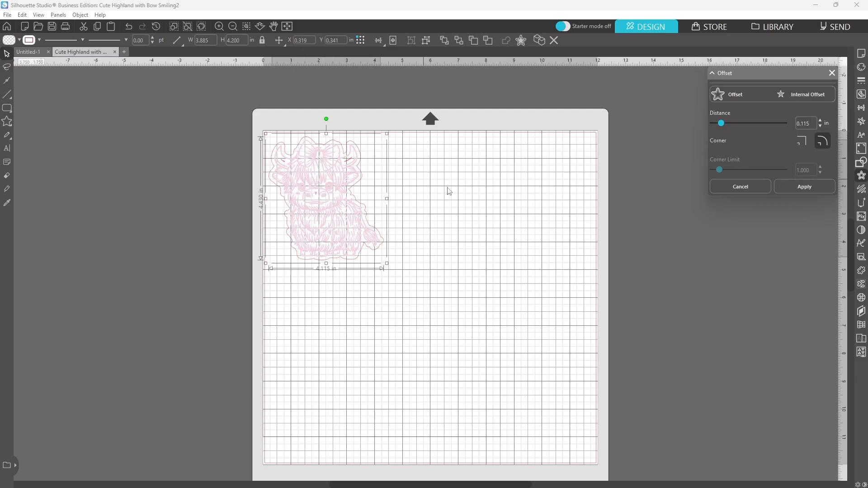
pyautogui.click(796, 188)
# Move the detailed cow artwork away from its offset outline and delete the detailed version.
pyautogui.moveTo(317, 186); pyautogui.dragTo(453, 186)
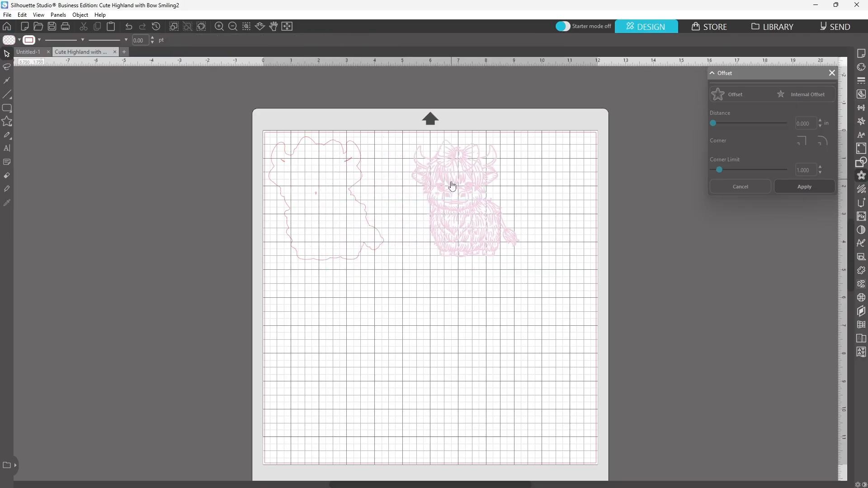
pyautogui.click(452, 186)
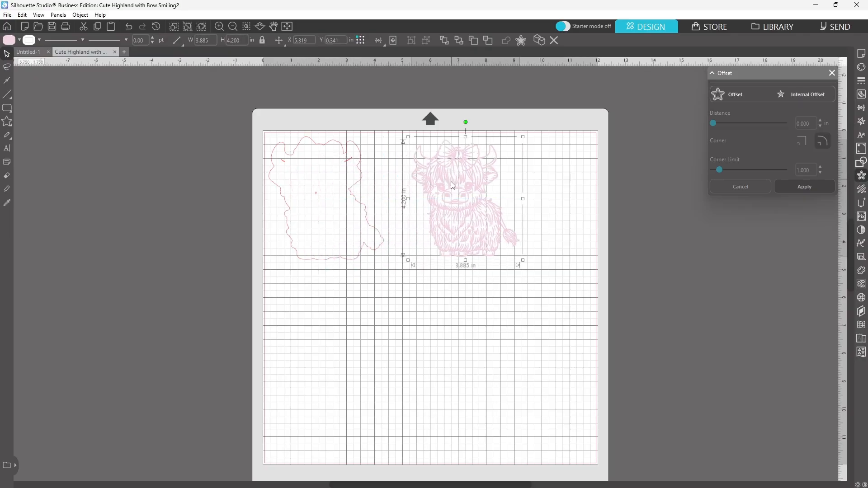
pyautogui.press('Delete')
# Release the offset outline's compound path and weld its pieces into one solid silhouette without inner marks.
pyautogui.click(333, 146)
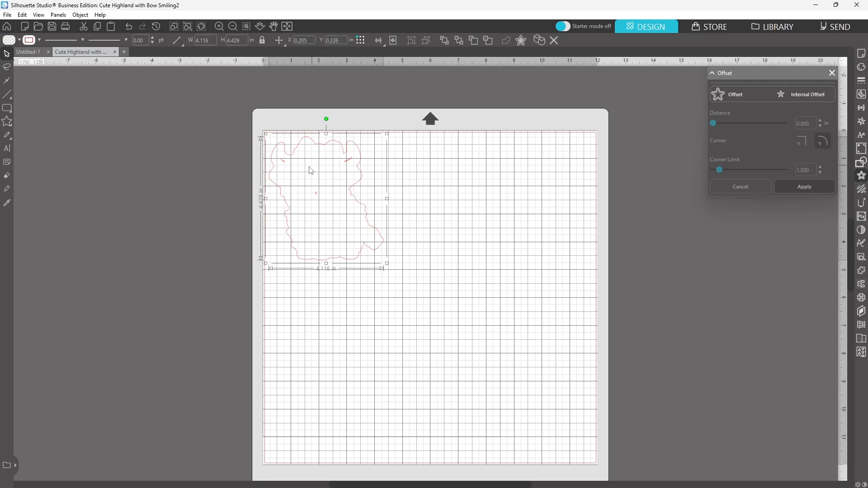
pyautogui.rightClick(323, 146)
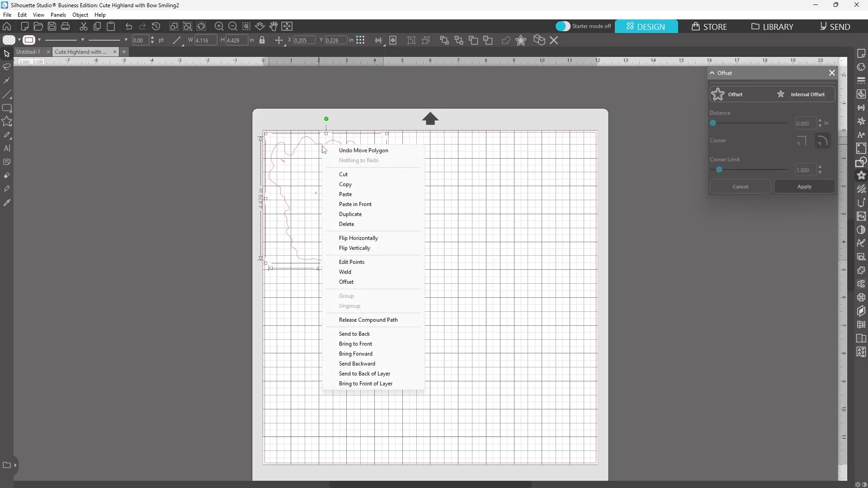
pyautogui.click(388, 321)
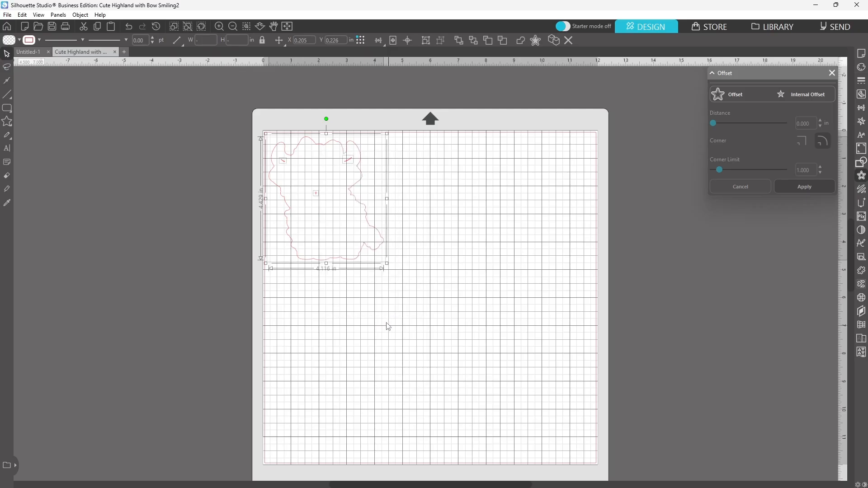
pyautogui.rightClick(326, 143)
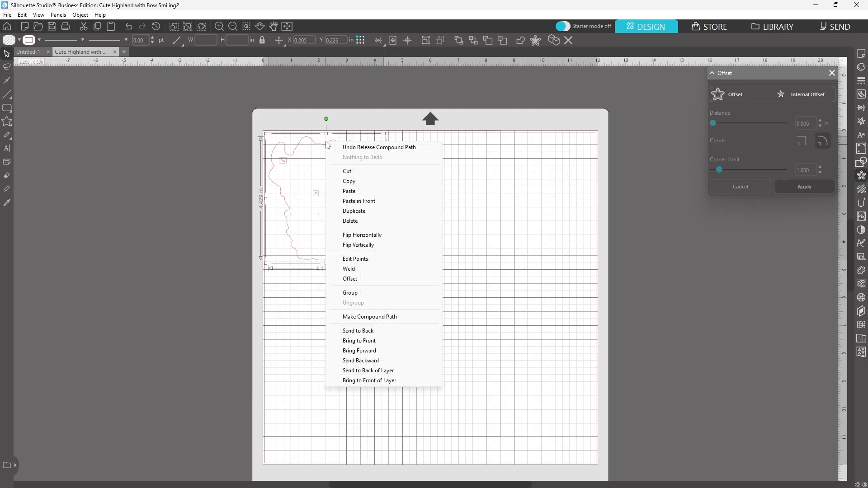
pyautogui.click(357, 269)
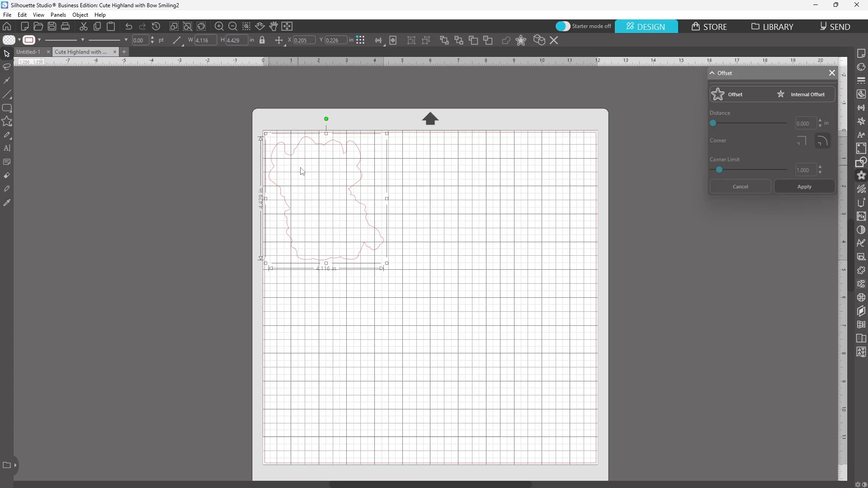
# Apply a medium pink line colour and matching pink fill to the welded cow silhouette.
pyautogui.click(39, 39)
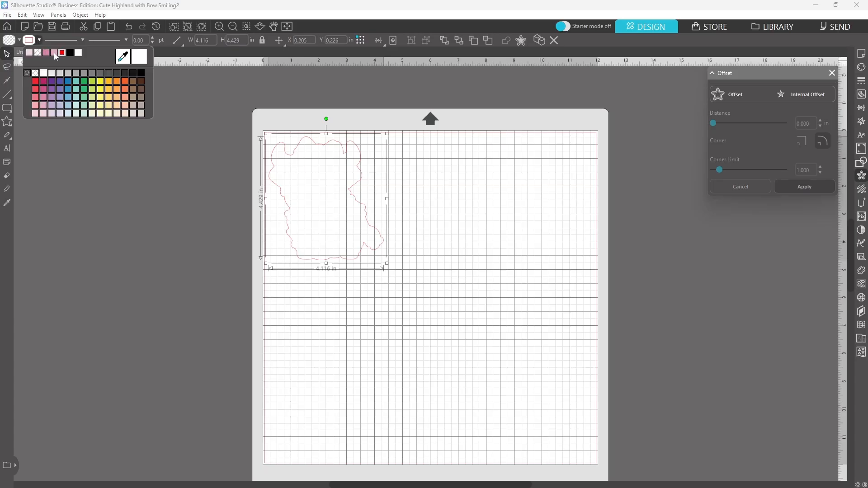
pyautogui.click(54, 53)
pyautogui.click(21, 42)
pyautogui.click(34, 53)
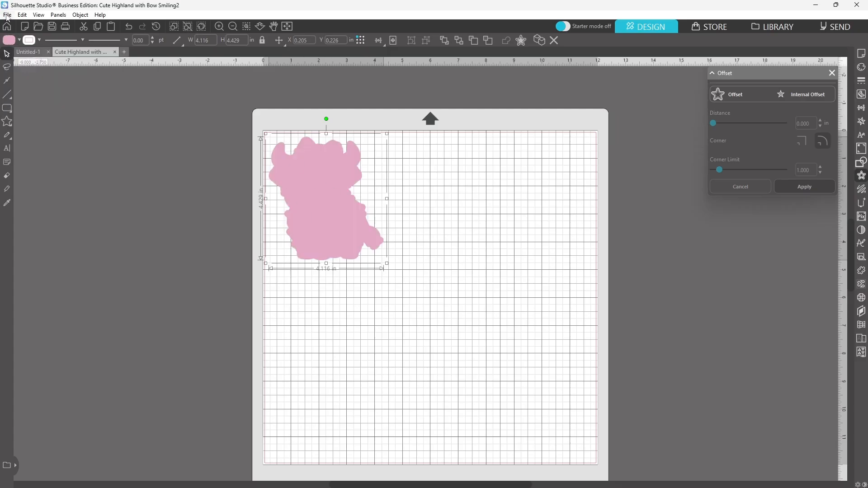
# Save the silhouette to the hard drive as an SVG named Cute Highland with Bow Smiling2-Outline in the same SVG folder.
pyautogui.click(6, 15)
pyautogui.moveTo(96, 101)
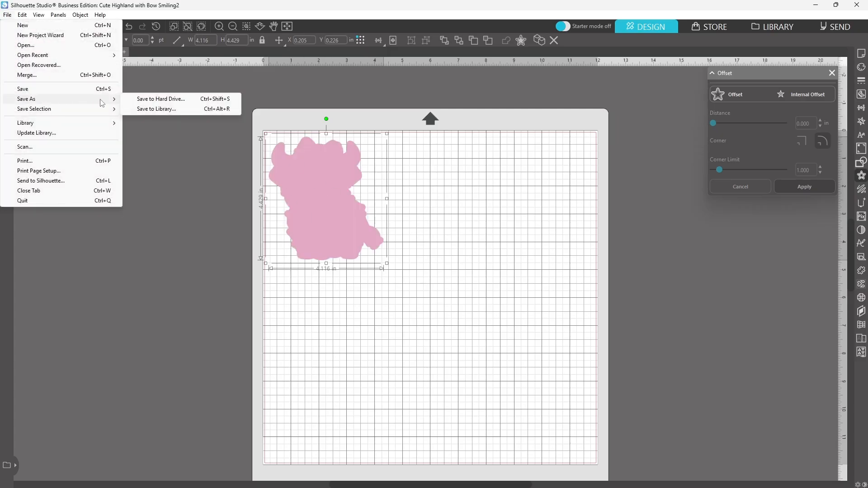
pyautogui.click(151, 99)
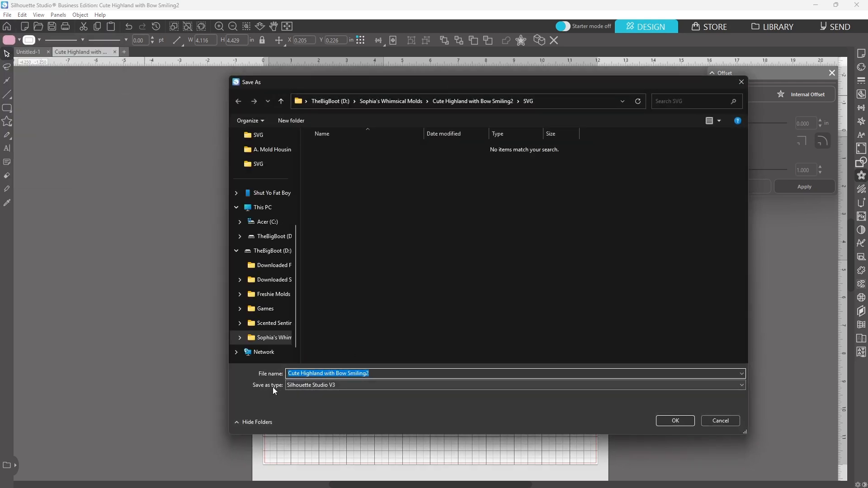
pyautogui.click(294, 386)
pyautogui.click(296, 409)
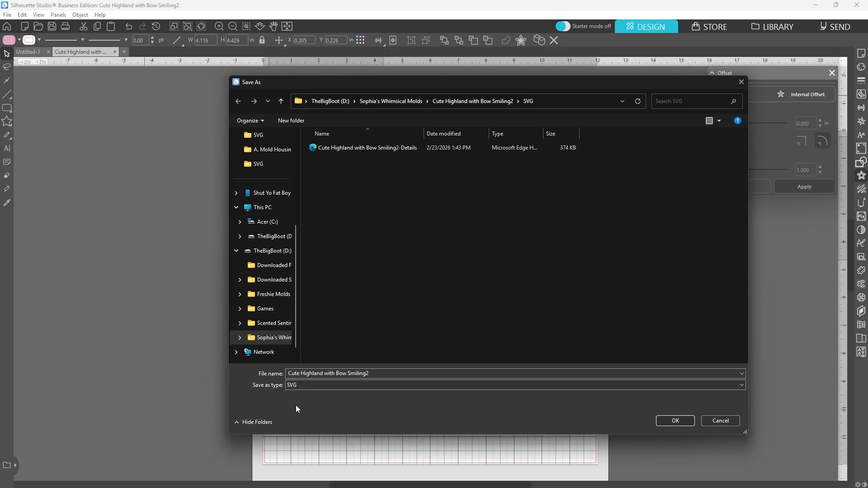
pyautogui.click(376, 375)
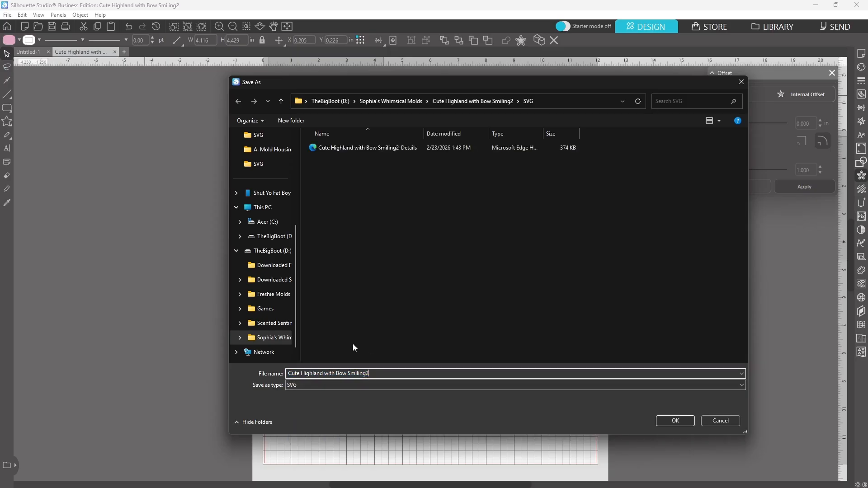
pyautogui.write('-Outline')
pyautogui.press('Return')
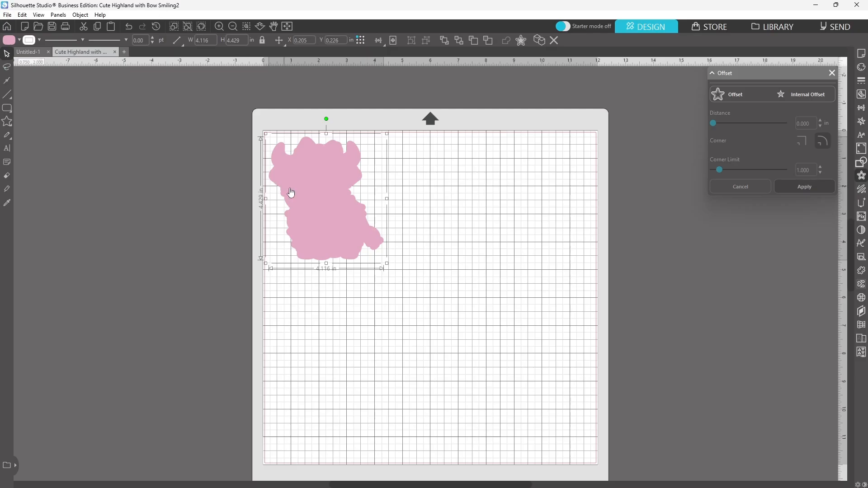
# Apply an outward offset of 0.22 in with rounded corners to the pink cow silhouette.
pyautogui.click(733, 95)
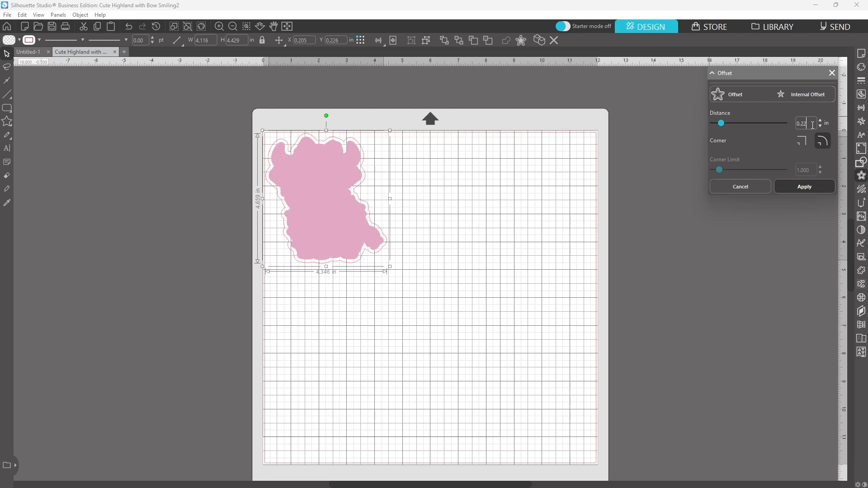
pyautogui.press('Return')
pyautogui.click(809, 185)
# Move the filled pink silhouette off the larger offset outline and delete the filled shape.
pyautogui.click(323, 181)
pyautogui.moveTo(321, 181); pyautogui.dragTo(482, 176)
pyautogui.press('Delete')
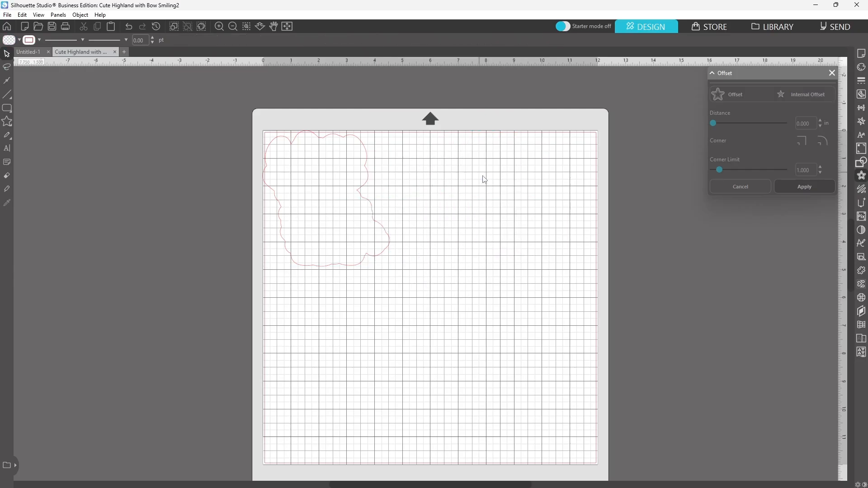
# Apply the darker pink line colour and matching darker pink fill to the larger offset outline.
pyautogui.click(351, 137)
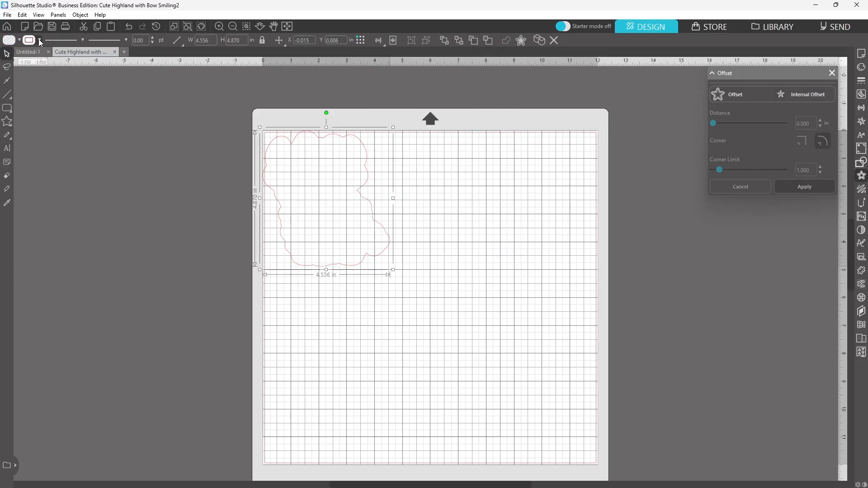
pyautogui.click(19, 40)
pyautogui.click(11, 55)
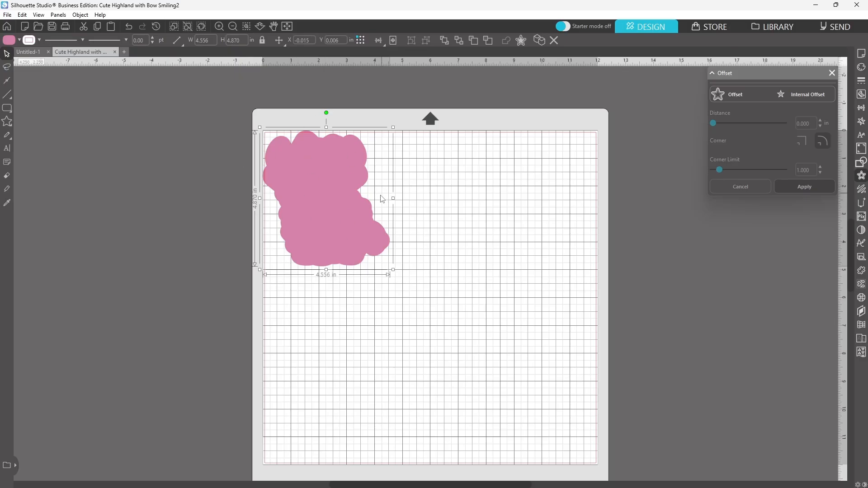
# Save the larger offset silhouette to the hard drive as an SVG named Cute Highland with Bow Smiling2-Mold in the SVG folder.
pyautogui.click(7, 14)
pyautogui.moveTo(35, 100)
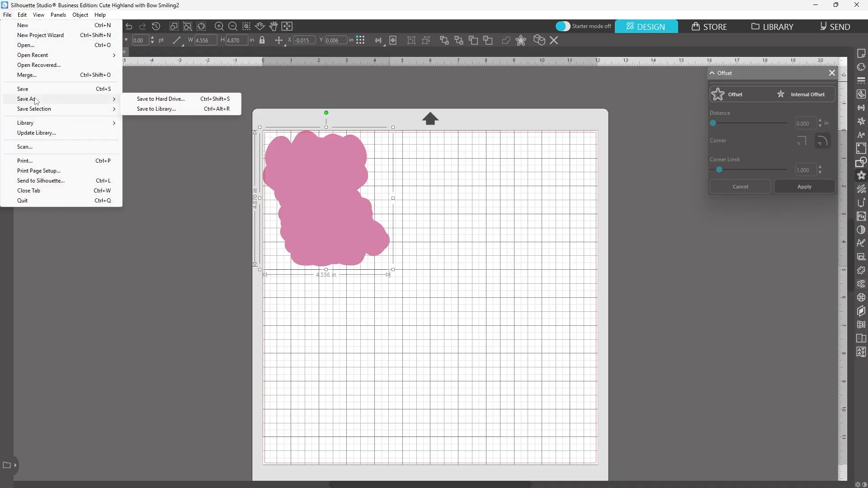
pyautogui.click(145, 103)
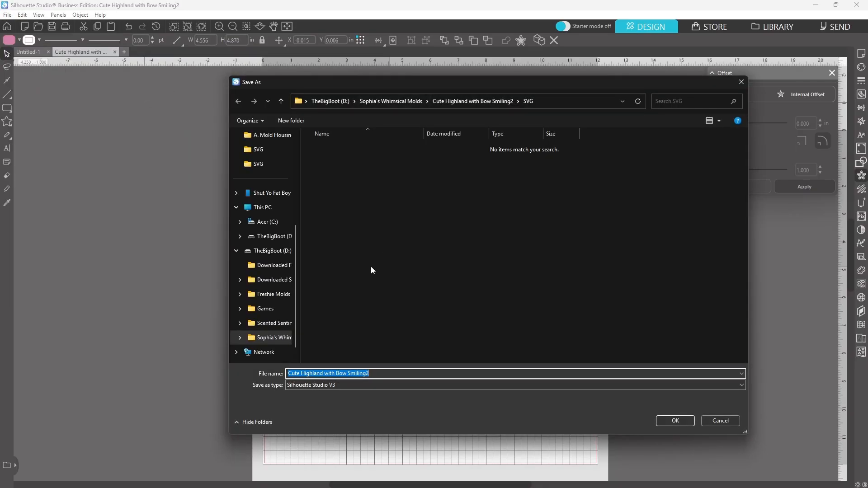
pyautogui.click(316, 385)
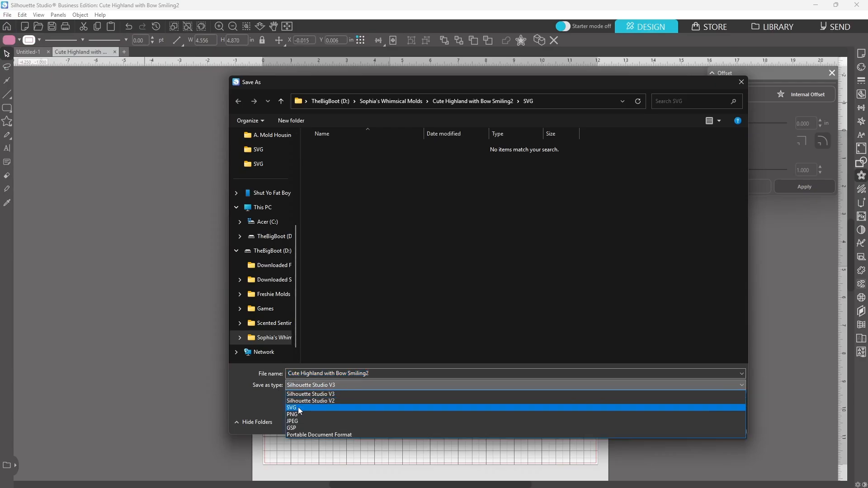
pyautogui.click(299, 408)
pyautogui.click(387, 375)
pyautogui.click(387, 374)
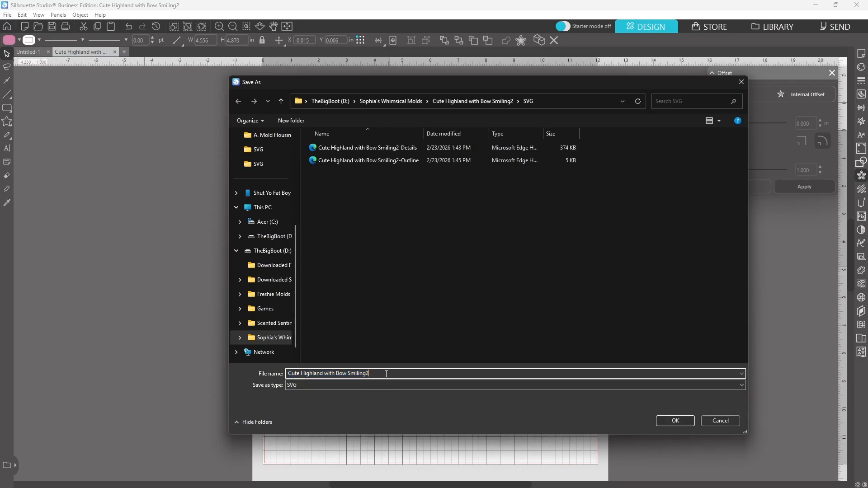
pyautogui.write('-Mold')
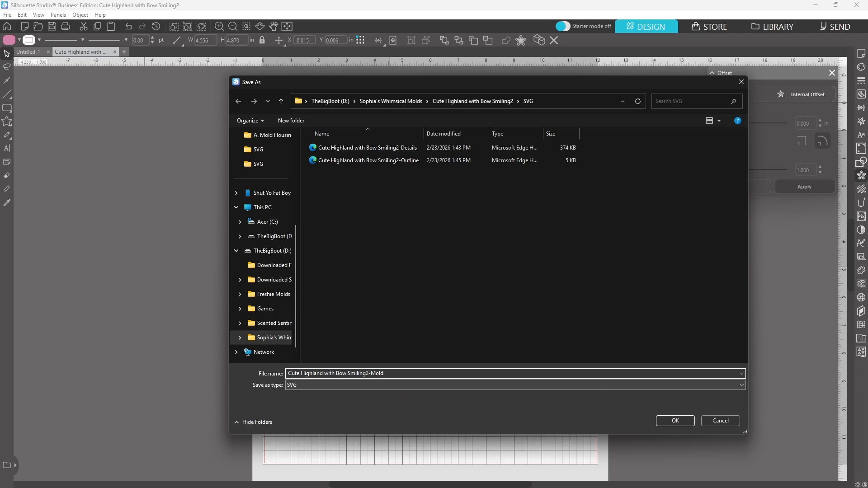
pyautogui.press('Return')
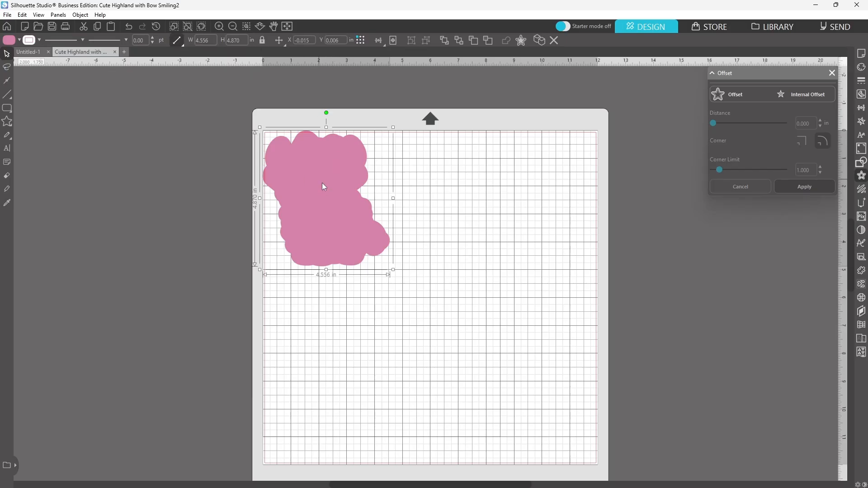
# Draw a rounded rectangle about 2 in wide and 1 in tall on the empty mat beside the mold silhouette.
pyautogui.click(741, 95)
pyautogui.moveTo(7, 109)
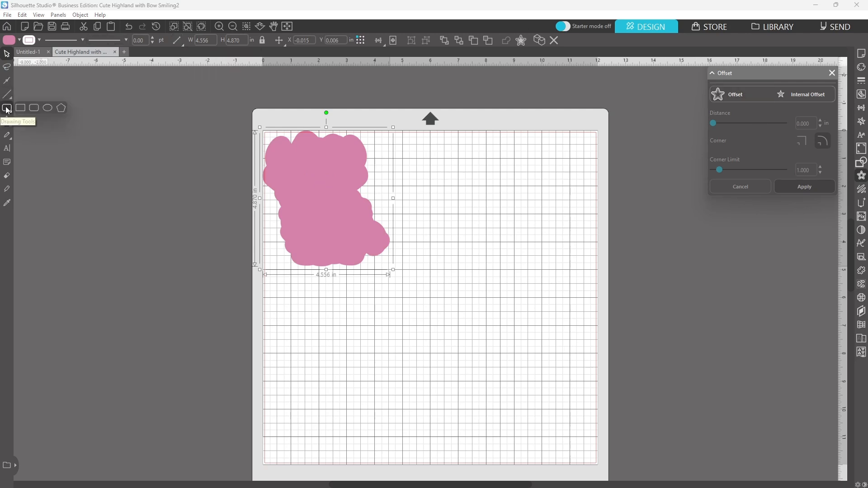
pyautogui.click(7, 108)
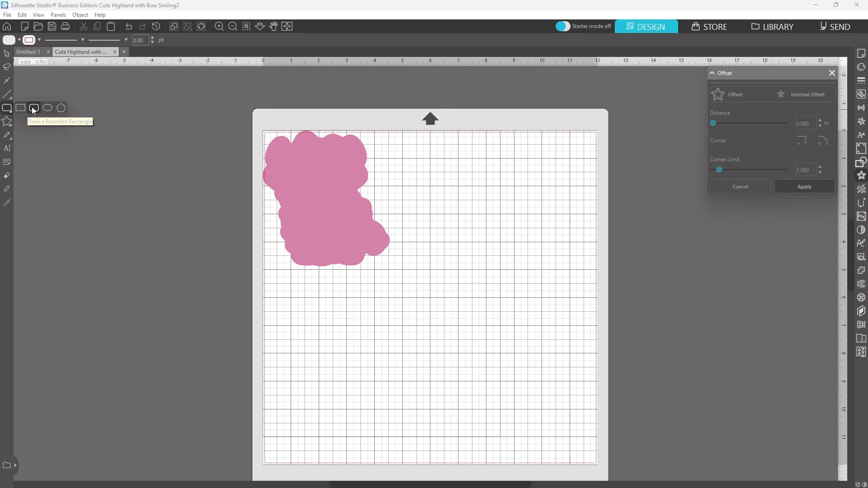
pyautogui.moveTo(454, 185); pyautogui.dragTo(506, 213)
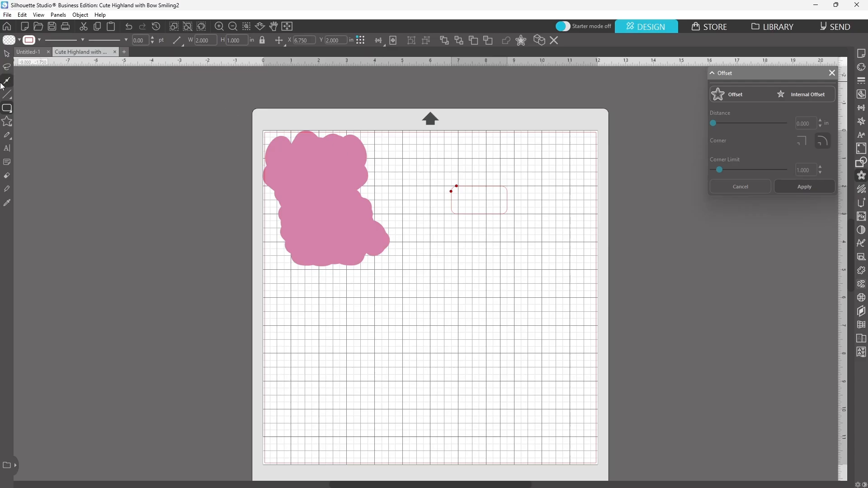
pyautogui.click(7, 54)
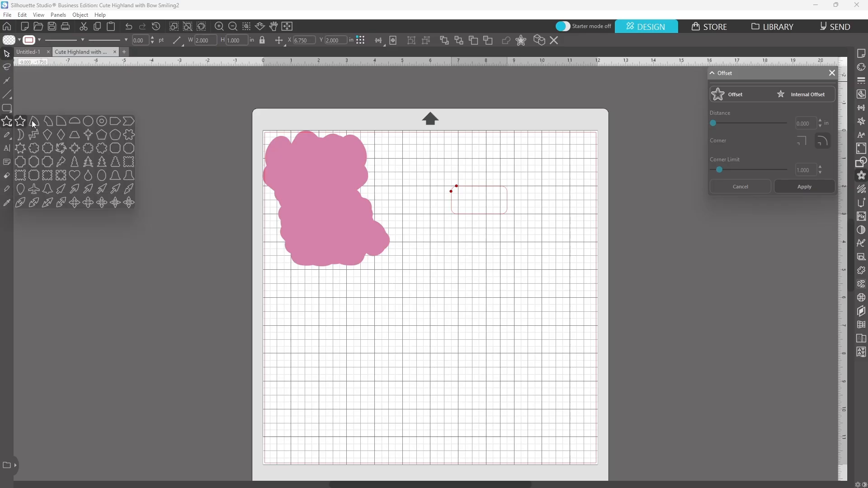
pyautogui.moveTo(473, 190); pyautogui.dragTo(447, 190)
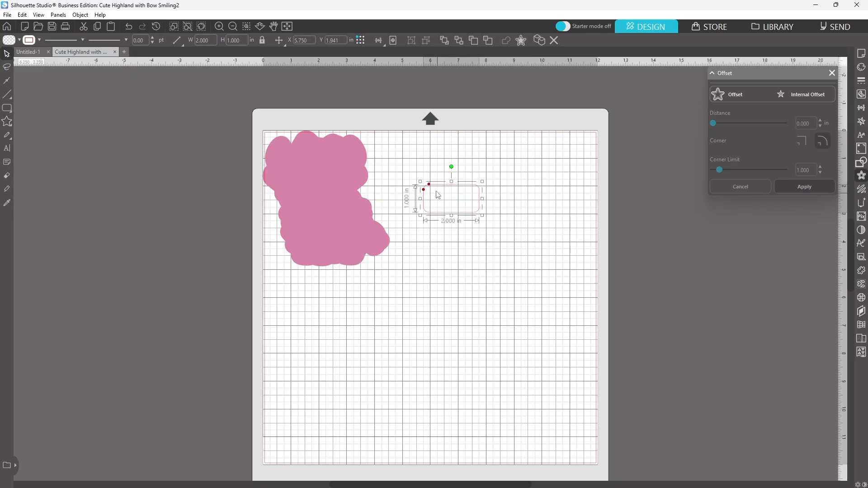
# Give the rounded rectangle the same darker pink line colour and fill as the mold silhouette.
pyautogui.click(37, 41)
pyautogui.click(19, 39)
pyautogui.click(9, 52)
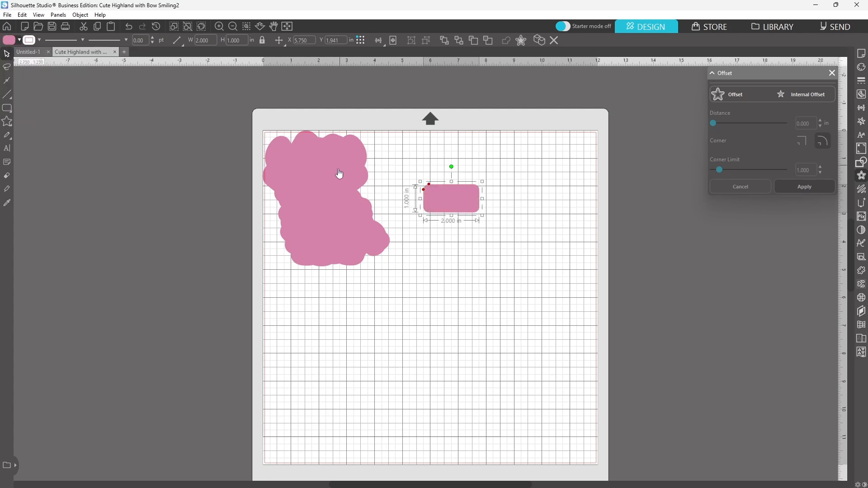
# Overlap the rounded rectangle on the silhouette's right edge, narrow it to about 1.75 in, and weld both shapes together.
pyautogui.moveTo(442, 199); pyautogui.dragTo(366, 192)
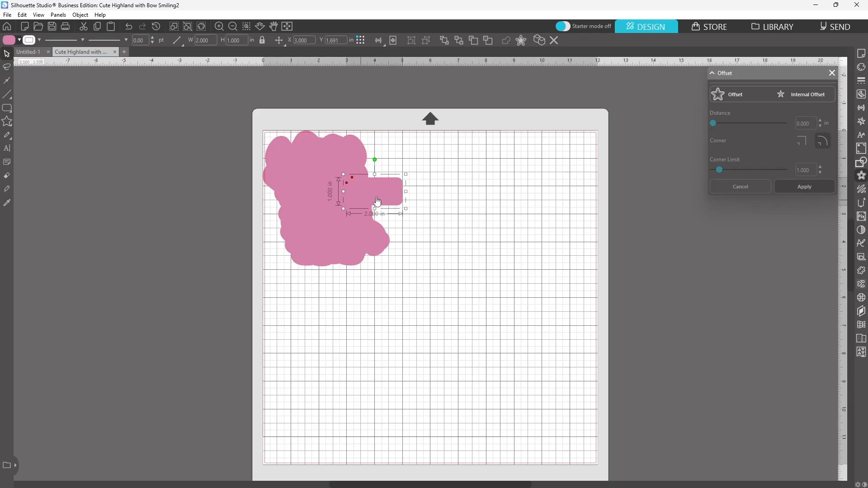
pyautogui.moveTo(405, 192); pyautogui.dragTo(399, 194)
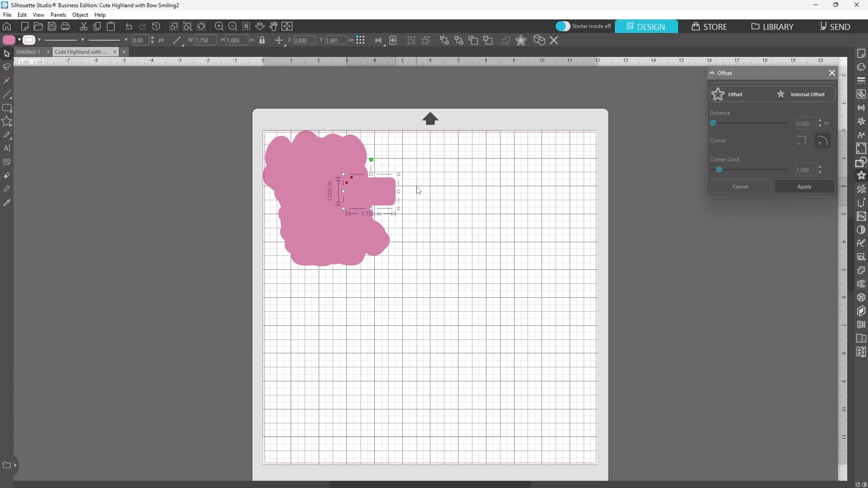
pyautogui.moveTo(256, 118); pyautogui.dragTo(411, 298)
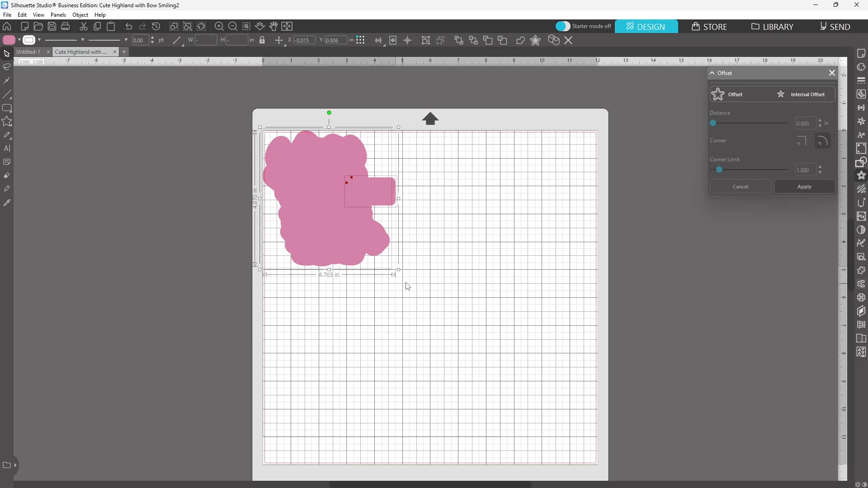
pyautogui.moveTo(236, 108); pyautogui.dragTo(404, 315)
pyautogui.rightClick(356, 143)
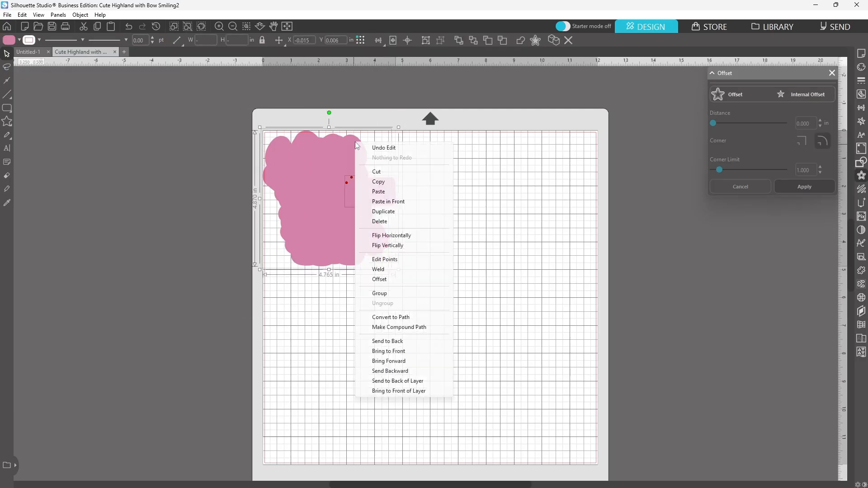
pyautogui.click(380, 269)
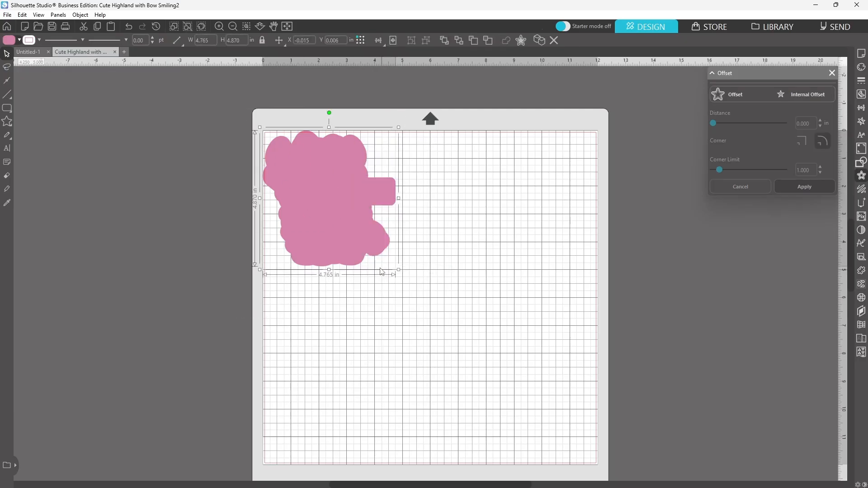
# Save the welded shape to the hard drive as an SVG, replacing the existing Cute Highland with Bow Smiling2-Mold file.
pyautogui.click(7, 15)
pyautogui.moveTo(37, 99)
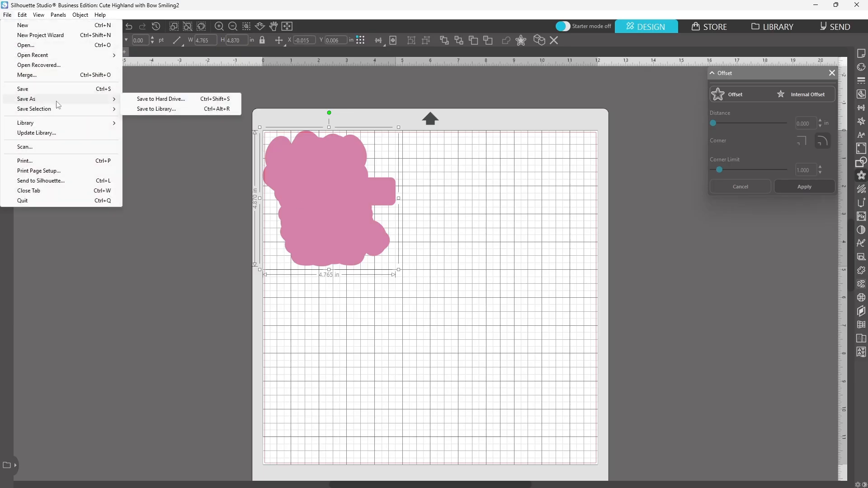
pyautogui.click(145, 103)
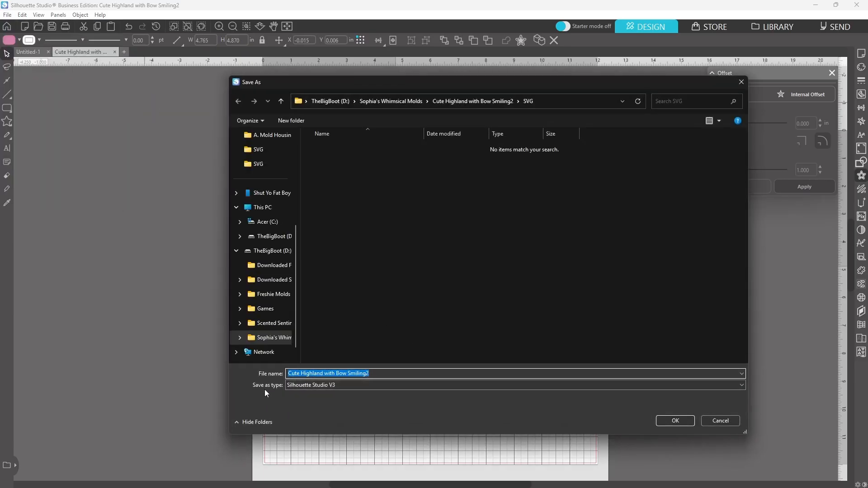
pyautogui.click(306, 386)
pyautogui.click(300, 407)
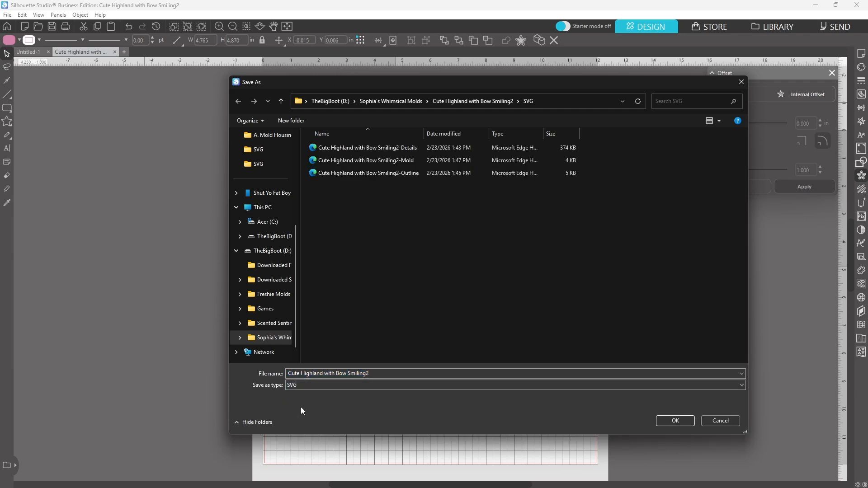
pyautogui.click(383, 374)
pyautogui.write('-M')
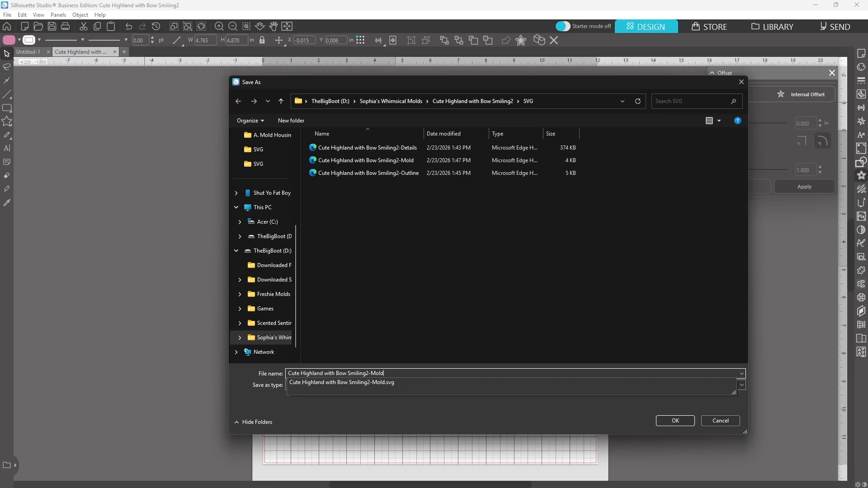
pyautogui.write('old')
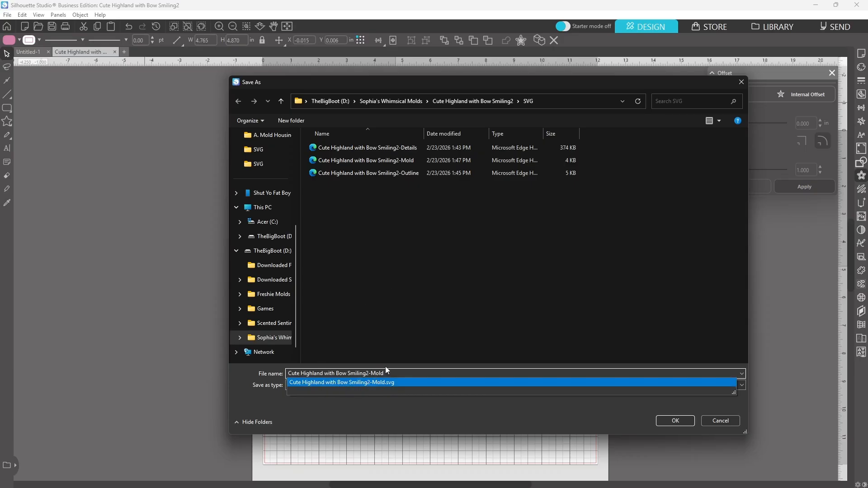
pyautogui.press('Return')
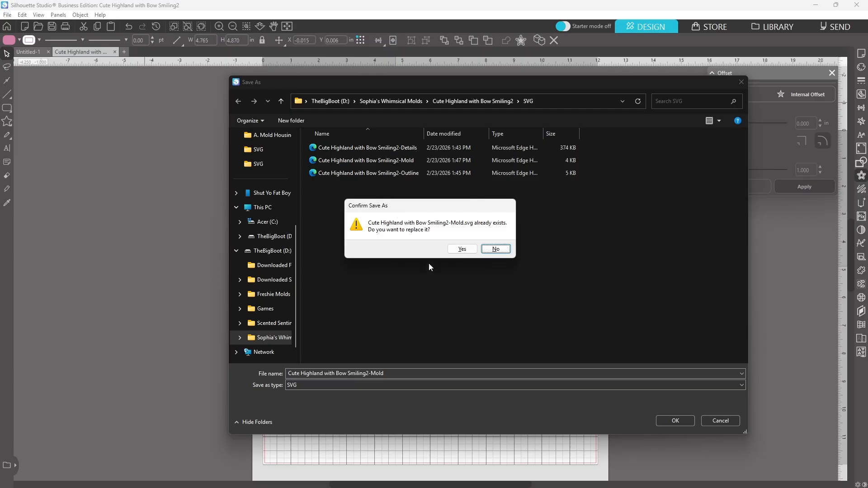
pyautogui.click(462, 249)
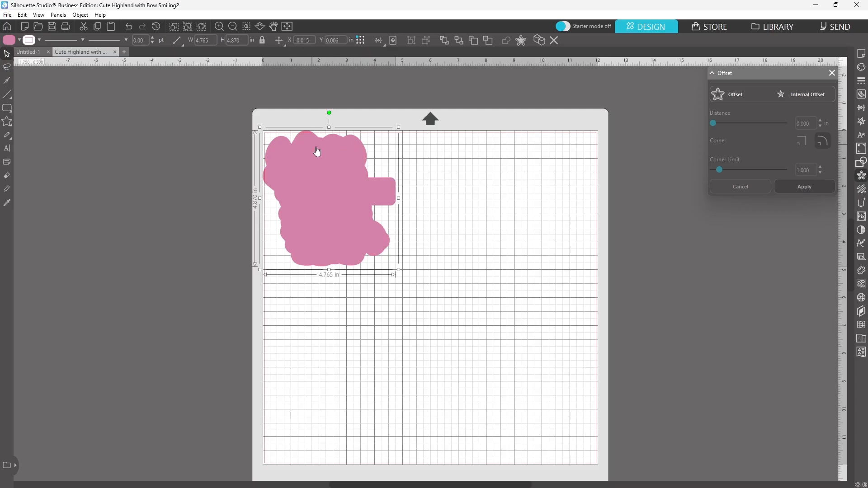
# Undo the weld and apply Divide to the mold silhouette and the rounded rectangle.
pyautogui.click(129, 27)
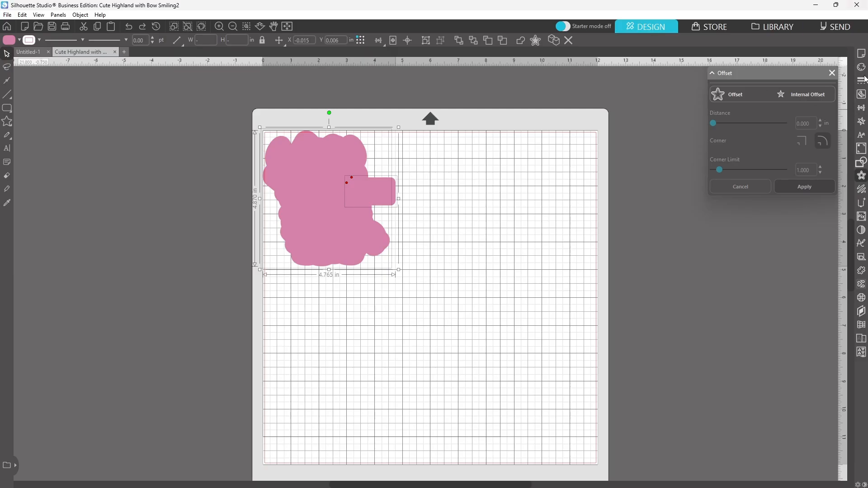
pyautogui.click(860, 165)
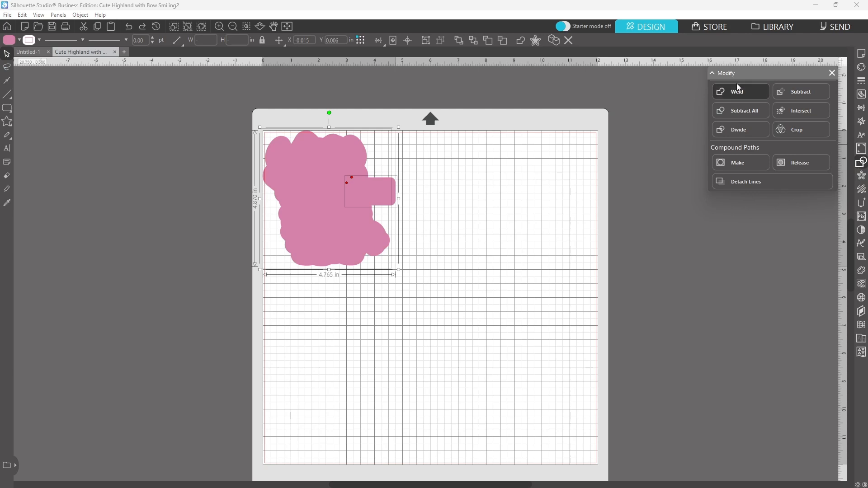
pyautogui.click(745, 130)
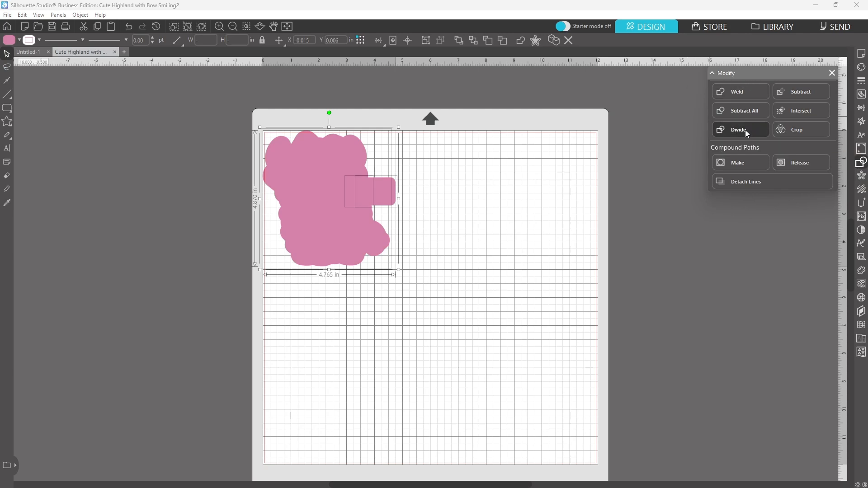
# Merge the Cute Highland with Bow Smiling2-Outline SVG into the design and place it over the larger mold silhouette.
pyautogui.click(7, 15)
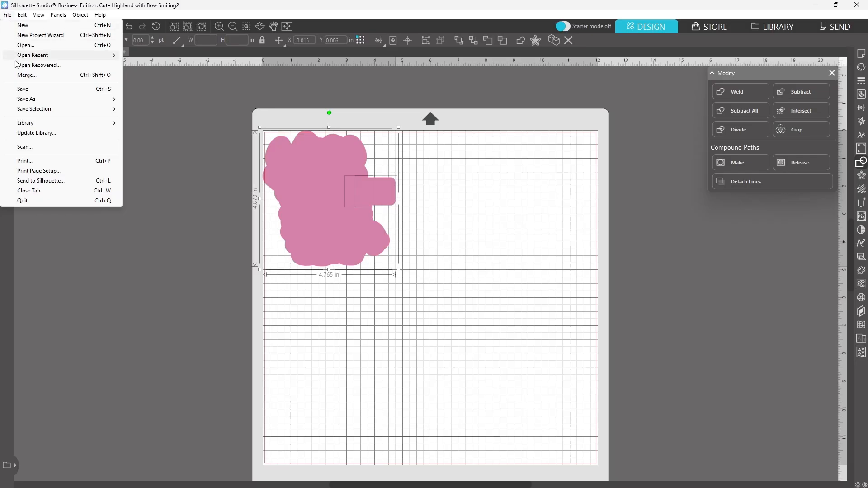
pyautogui.click(19, 75)
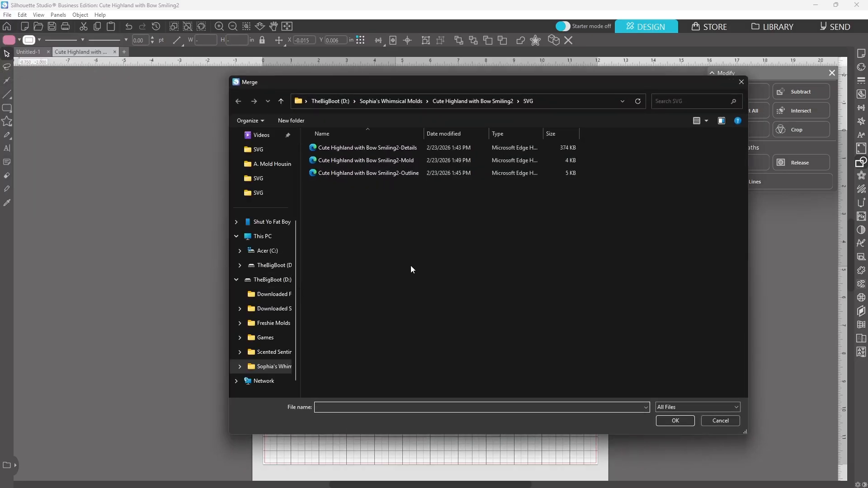
pyautogui.doubleClick(416, 174)
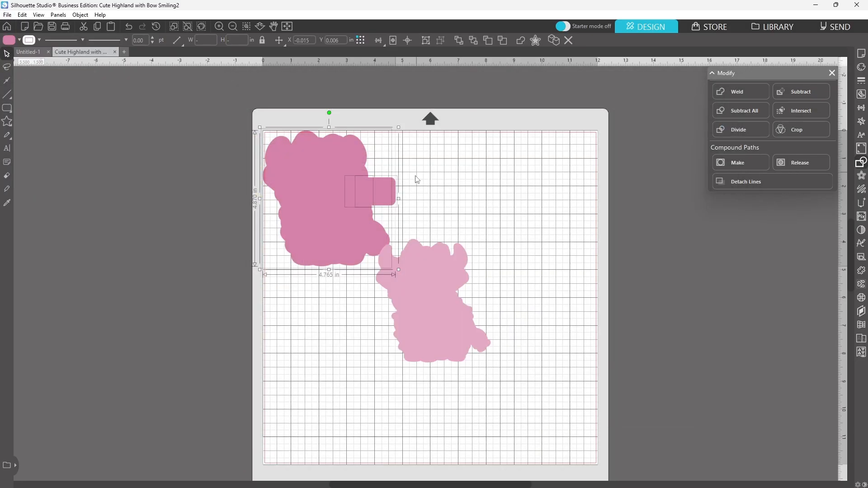
pyautogui.moveTo(439, 331); pyautogui.dragTo(332, 223)
pyautogui.click(251, 112)
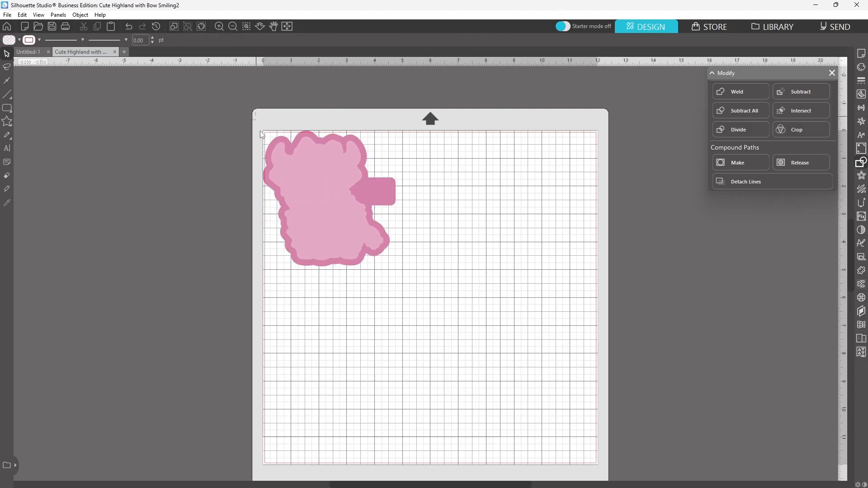
# Centre-align the light pink outline silhouette with the darker mold silhouette, leaving the rectangular tab out of the selection.
pyautogui.moveTo(253, 114); pyautogui.dragTo(319, 230)
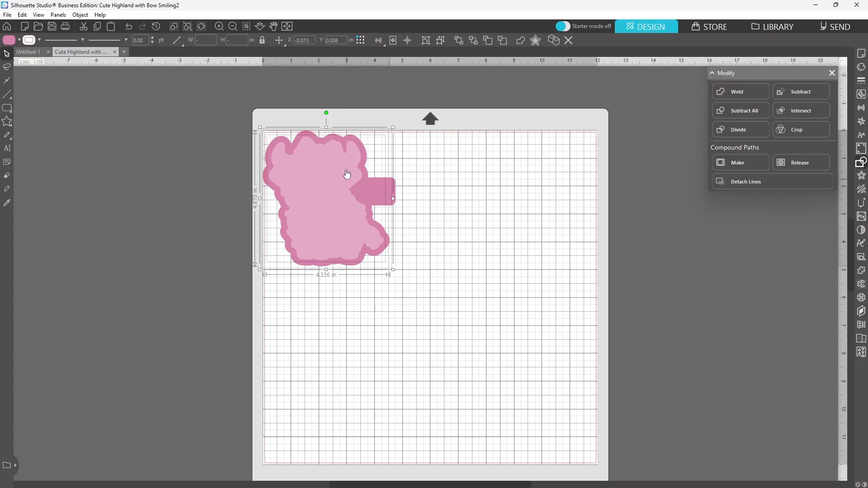
pyautogui.click(378, 41)
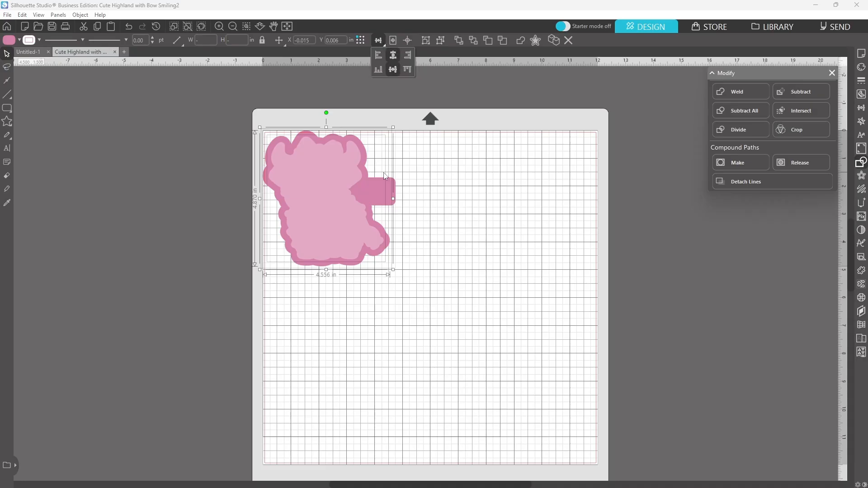
pyautogui.click(374, 333)
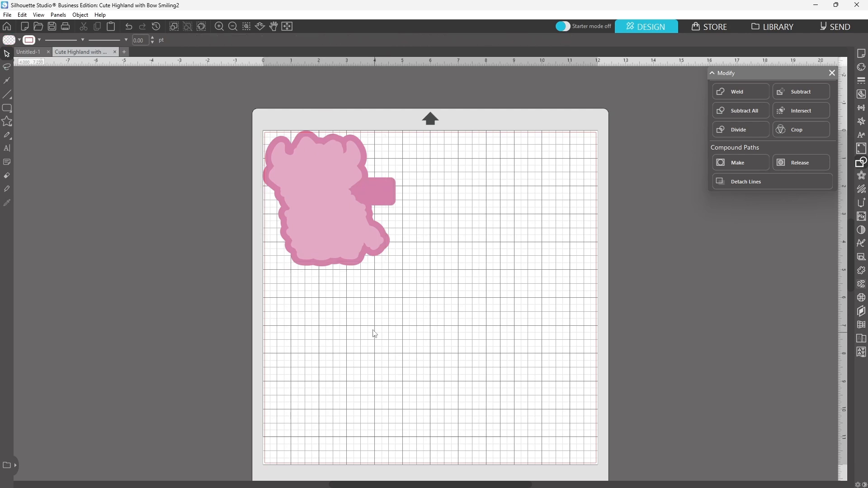
pyautogui.click(283, 143)
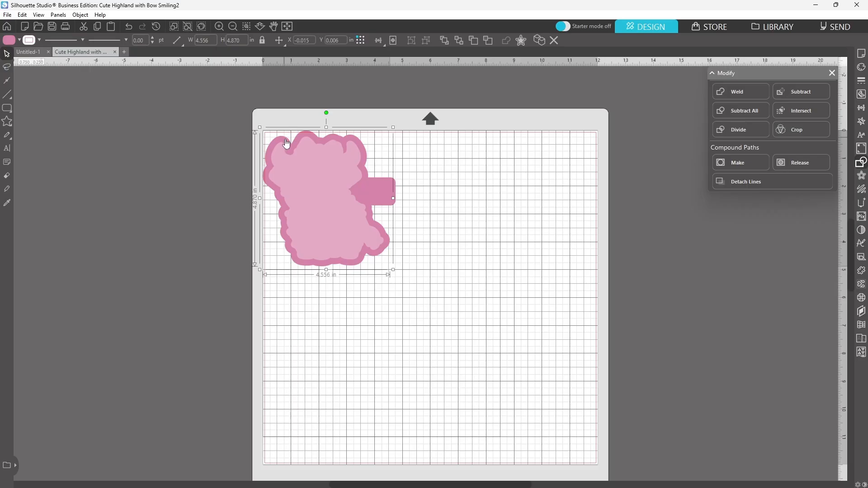
# Delete the larger dark pink mold silhouette and the piece of the tab that overlapped it, keeping the outer tab piece.
pyautogui.press('Delete')
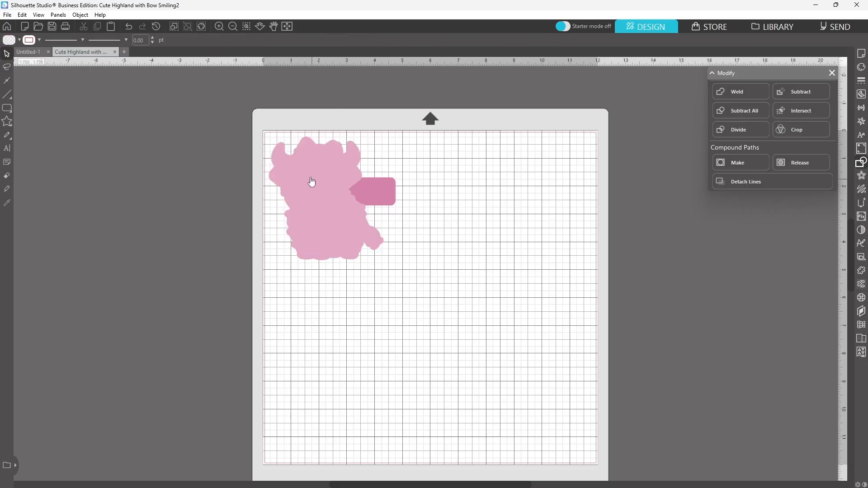
pyautogui.click(355, 195)
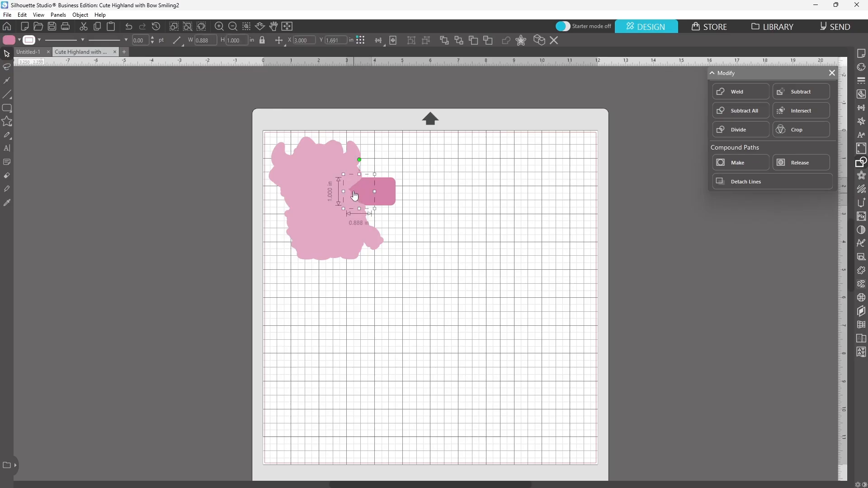
pyautogui.press('Delete')
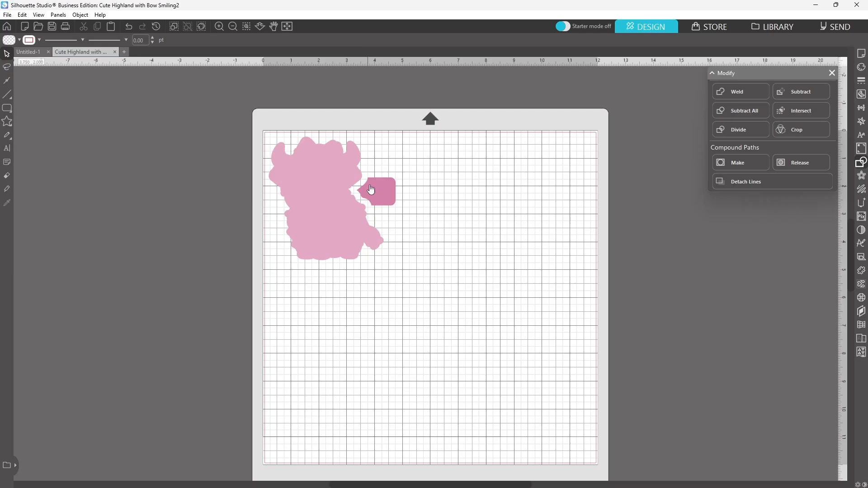
# Select the light pink cow outline together with the remaining tab piece and weld them.
pyautogui.moveTo(268, 128); pyautogui.dragTo(400, 261)
pyautogui.rightClick(392, 245)
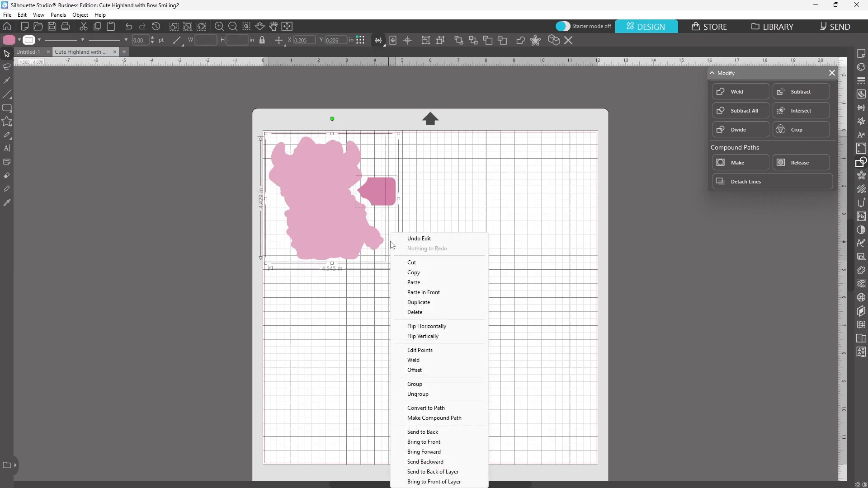
pyautogui.click(414, 359)
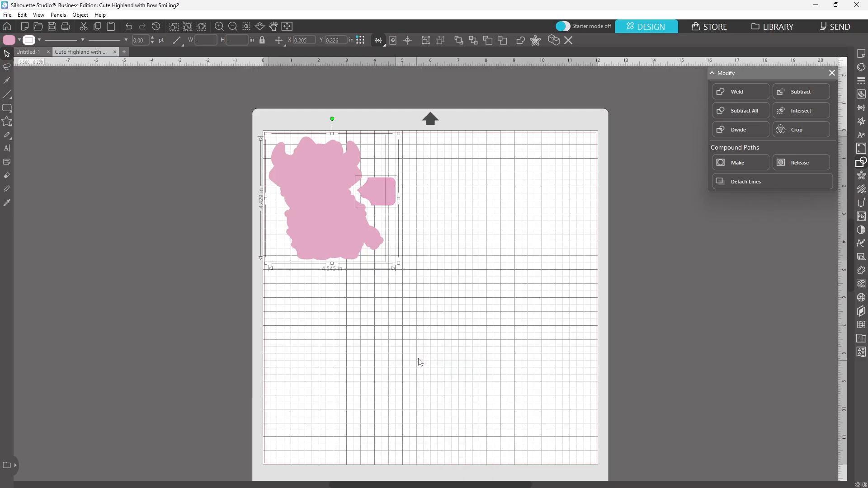
# Save the design to the hard drive as SVG Cute Highland with Bow Smiling2-Outline, copying the base name and replacing the existing file.
pyautogui.click(12, 17)
pyautogui.moveTo(68, 99)
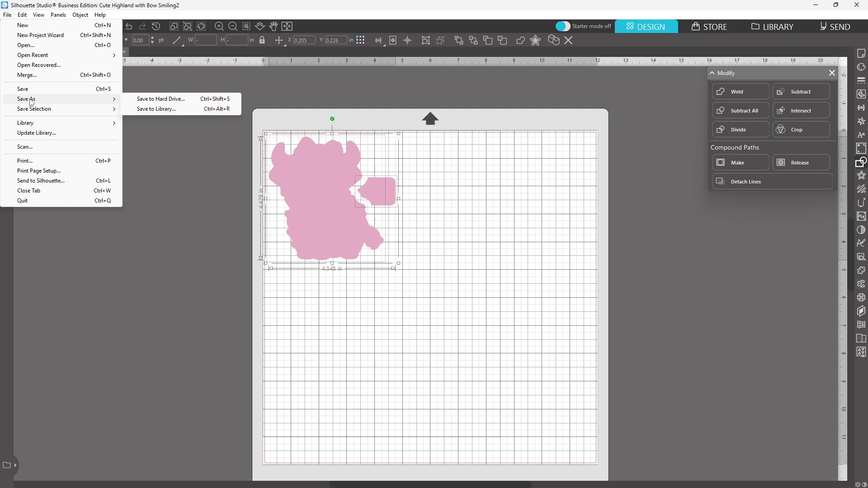
pyautogui.click(138, 99)
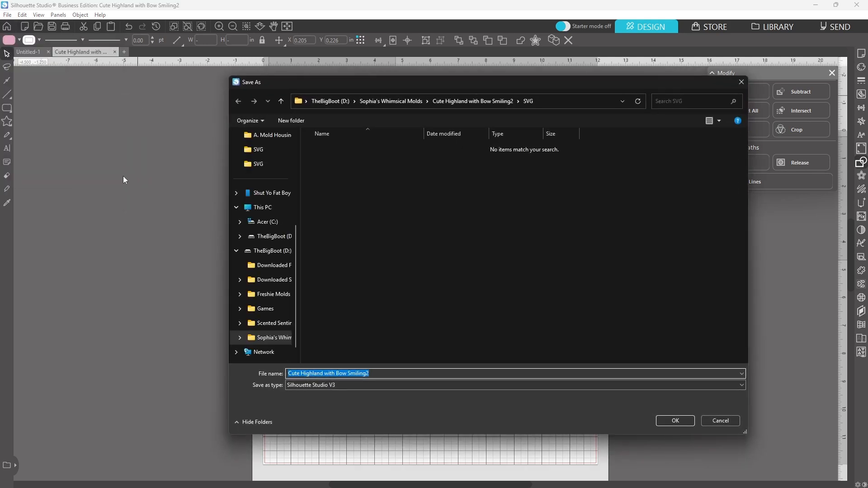
pyautogui.click(306, 385)
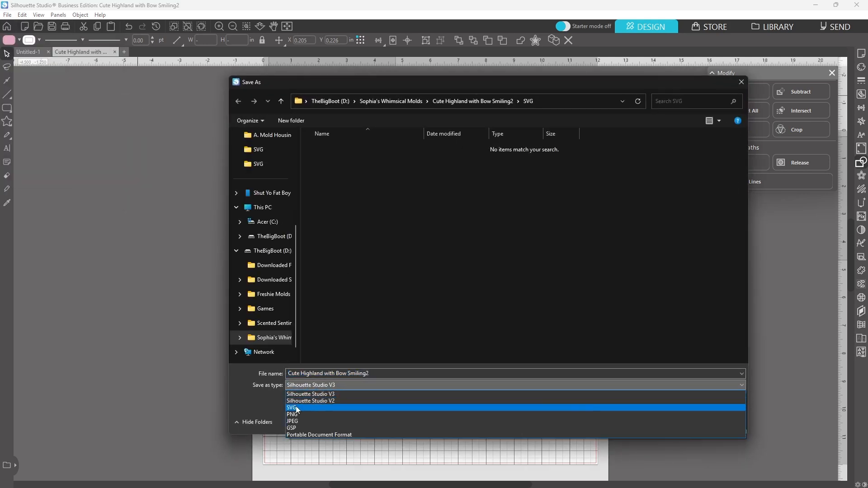
pyautogui.click(332, 395)
pyautogui.click(377, 374)
pyautogui.hotkey('ctrl', 'c')
pyautogui.click(376, 373)
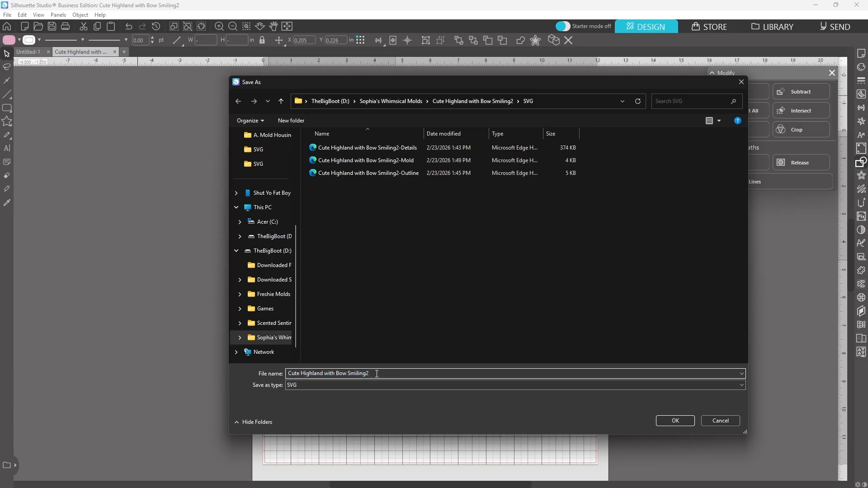
pyautogui.write('-Outline')
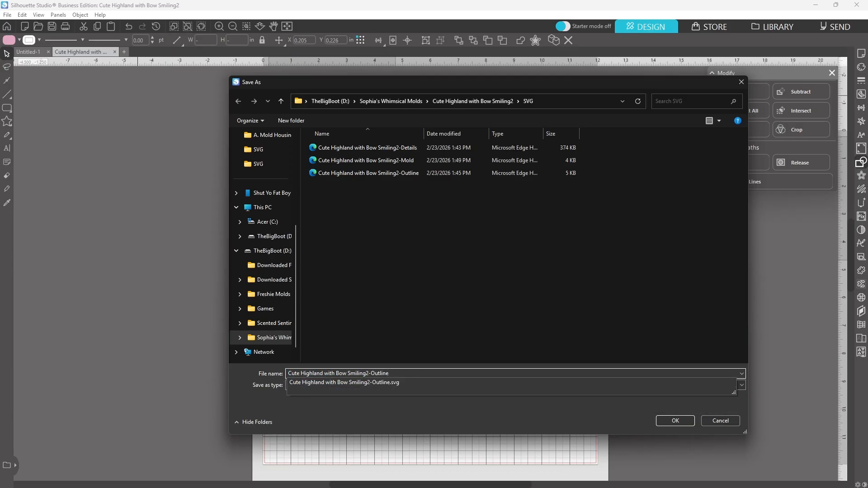
pyautogui.press('Return')
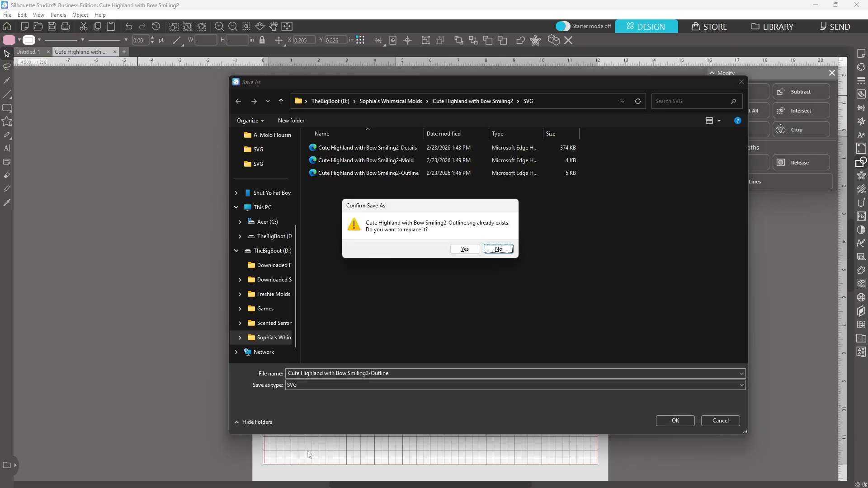
pyautogui.click(464, 249)
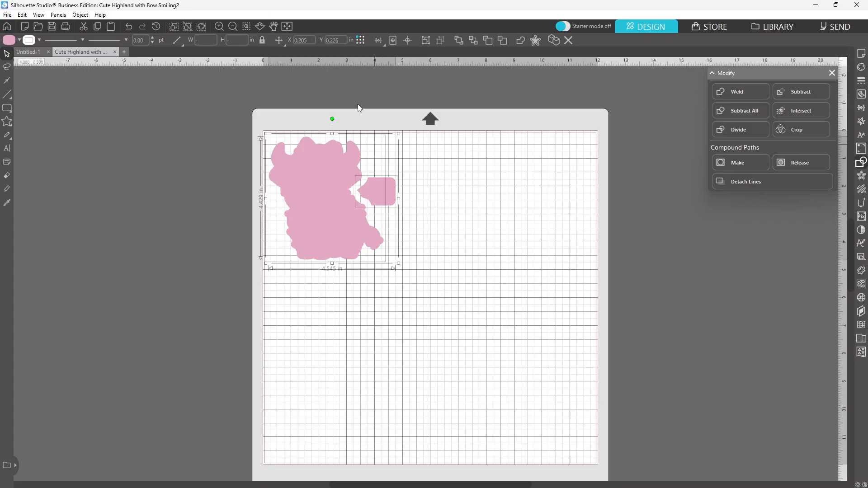
# Switch to Tinkercad and create a new 3D design.
pyautogui.click(817, 5)
pyautogui.moveTo(502, 483)
pyautogui.click(503, 483)
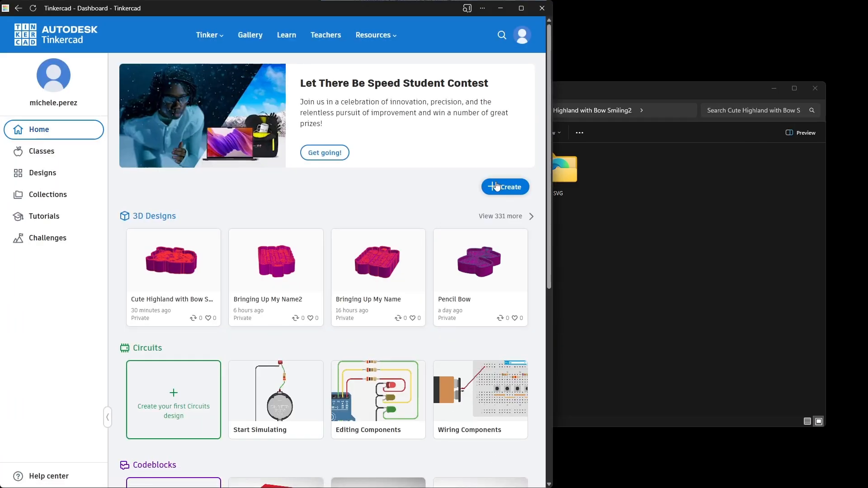
pyautogui.click(496, 187)
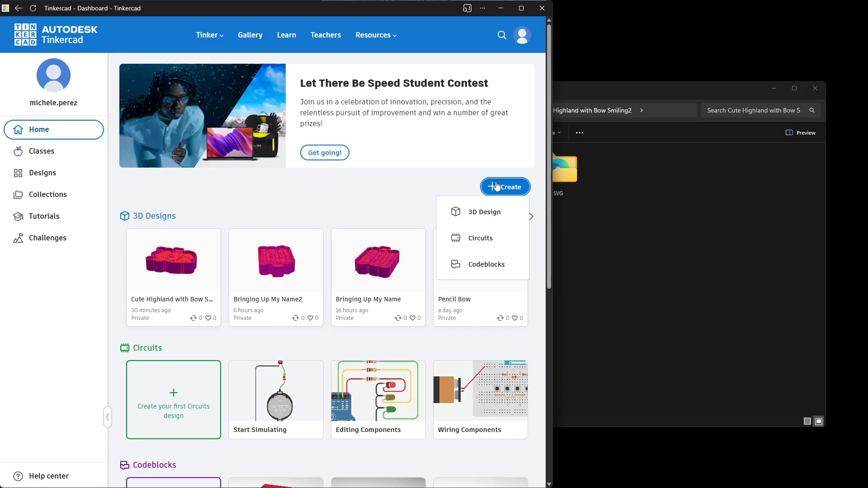
pyautogui.click(489, 210)
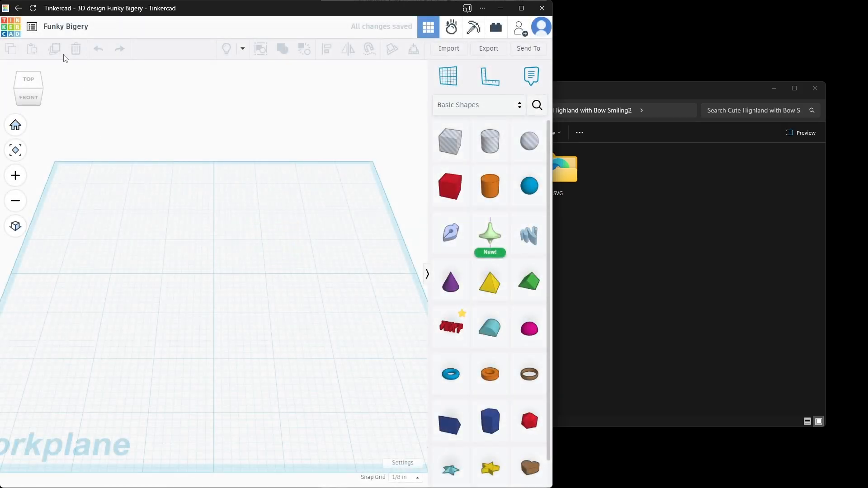
# View the workplane from the top and rename the design to Cute Highland with Bow Smiling2.
pyautogui.click(29, 80)
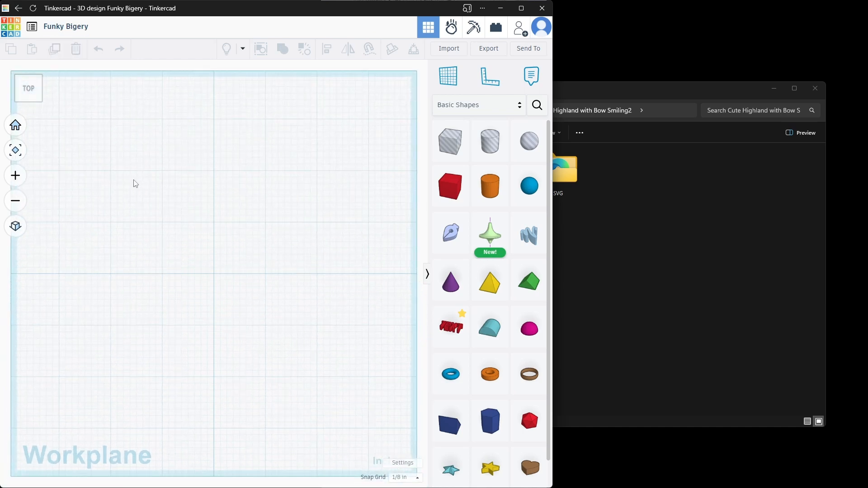
pyautogui.click(77, 28)
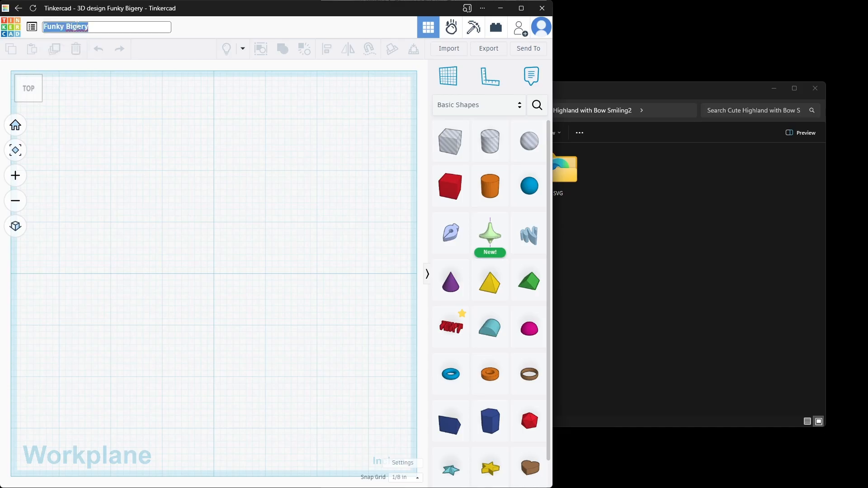
pyautogui.hotkey('ctrl', 'v')
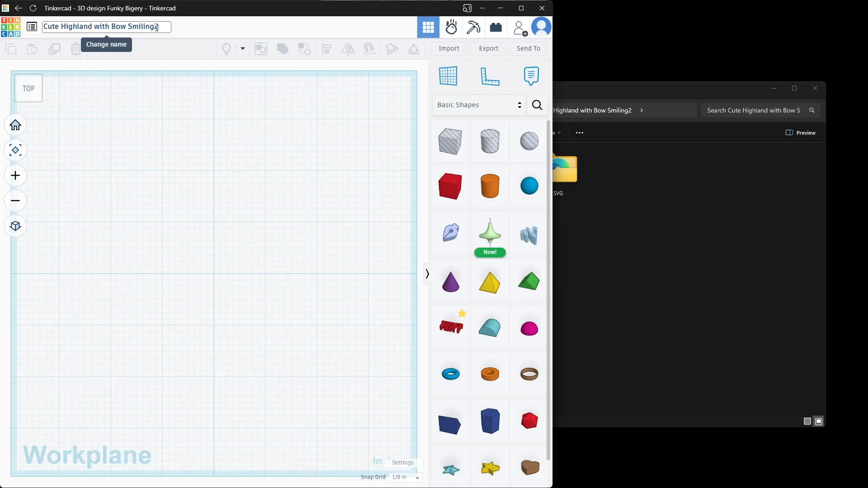
pyautogui.click(197, 240)
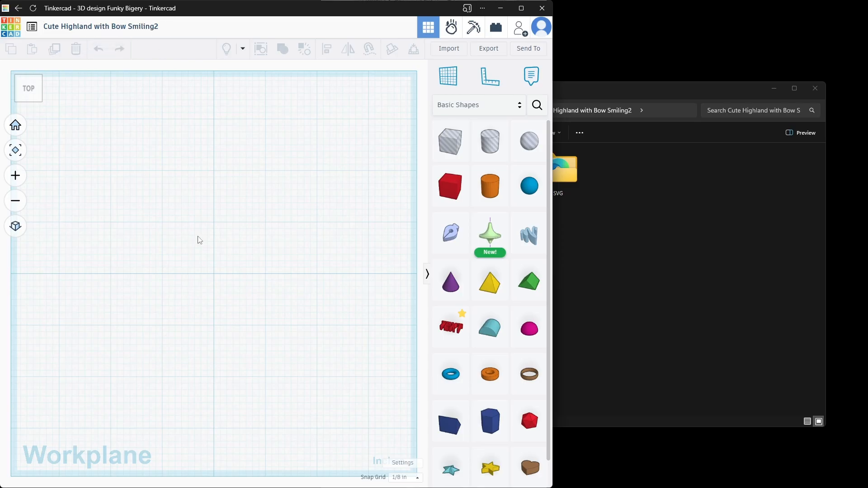
# Turn off the grid display in the workspace settings.
pyautogui.click(401, 462)
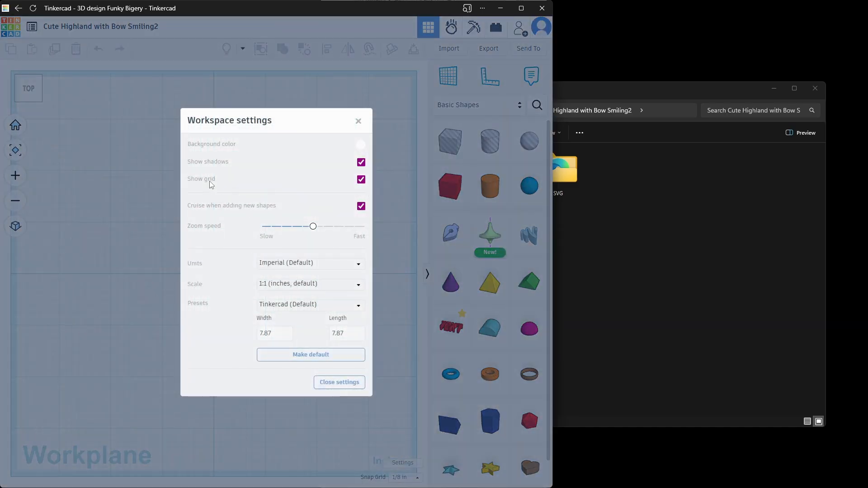
pyautogui.click(360, 181)
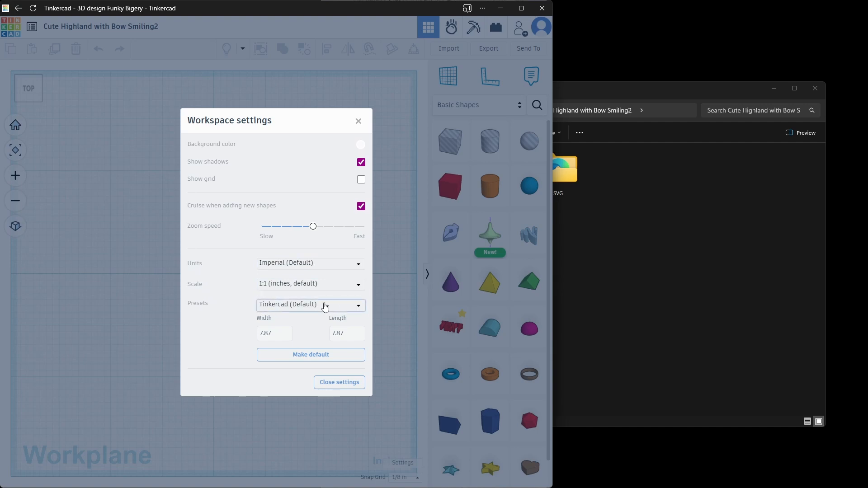
pyautogui.click(351, 336)
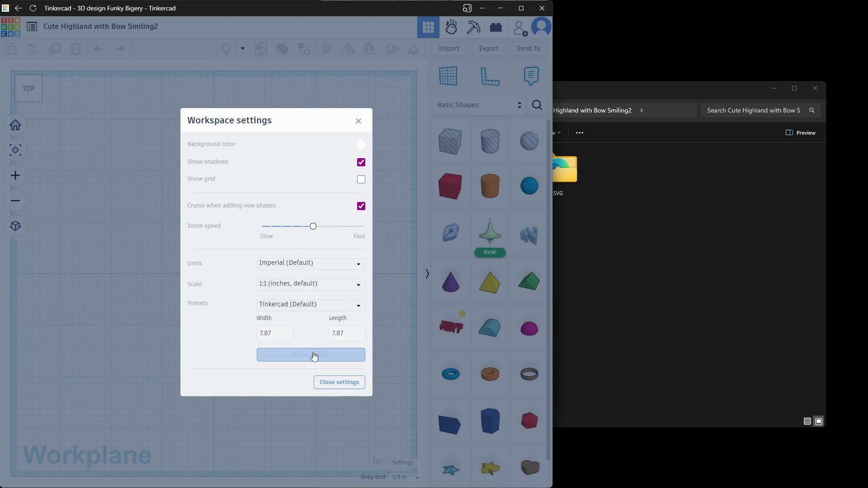
pyautogui.click(338, 387)
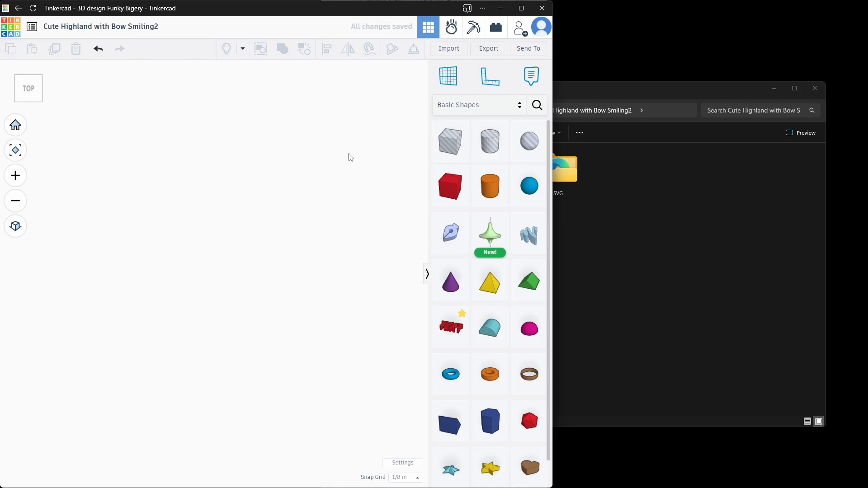
# Import Cute Highland with Bow Smiling2-Mold.svg from the design's SVG folder onto the workplane.
pyautogui.click(444, 53)
pyautogui.click(302, 251)
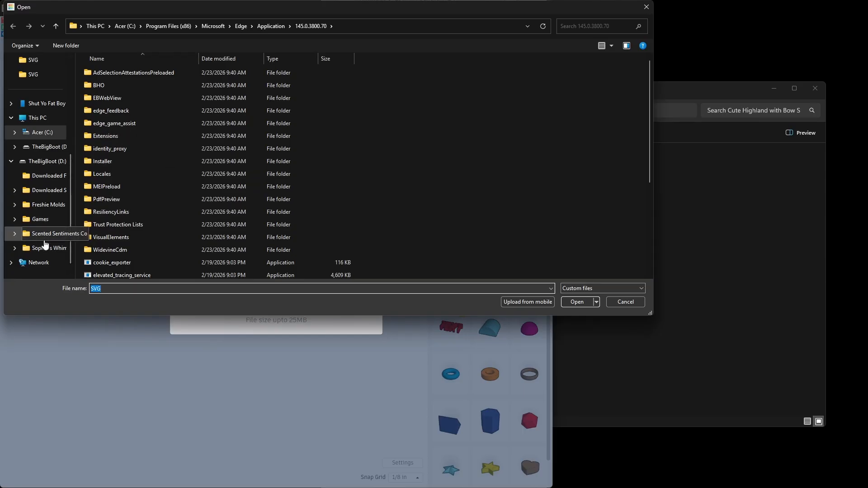
pyautogui.click(45, 247)
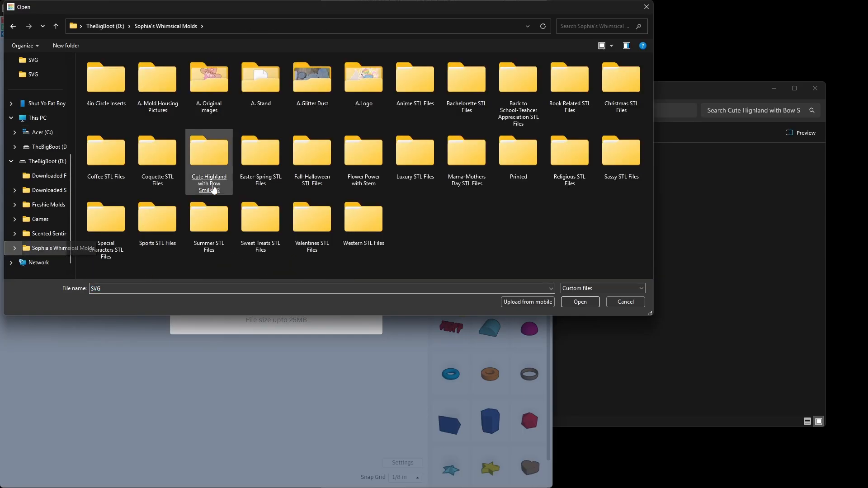
pyautogui.doubleClick(217, 148)
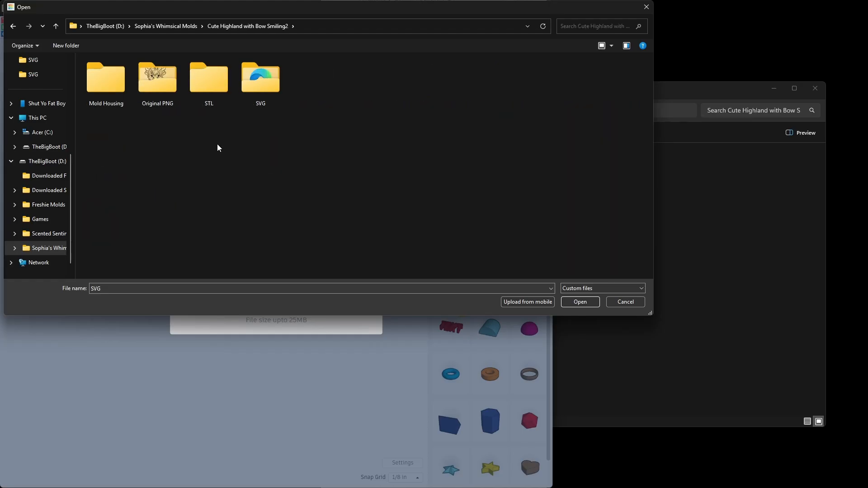
pyautogui.doubleClick(278, 80)
pyautogui.doubleClick(175, 86)
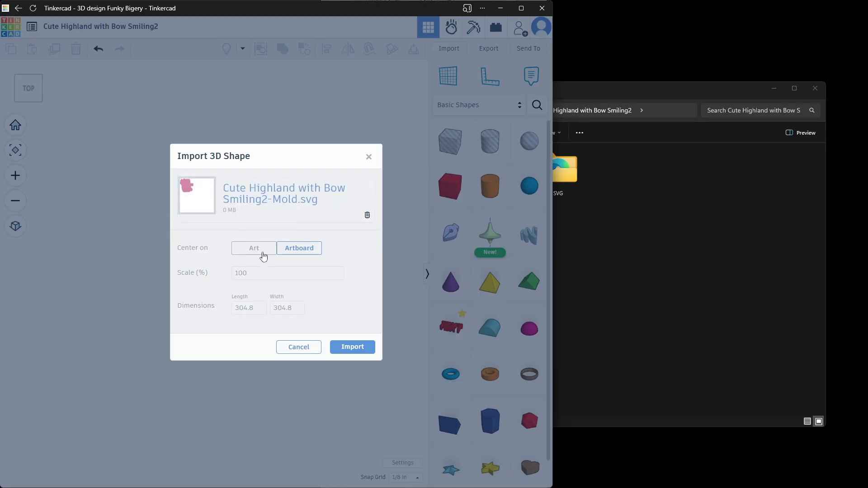
pyautogui.click(357, 352)
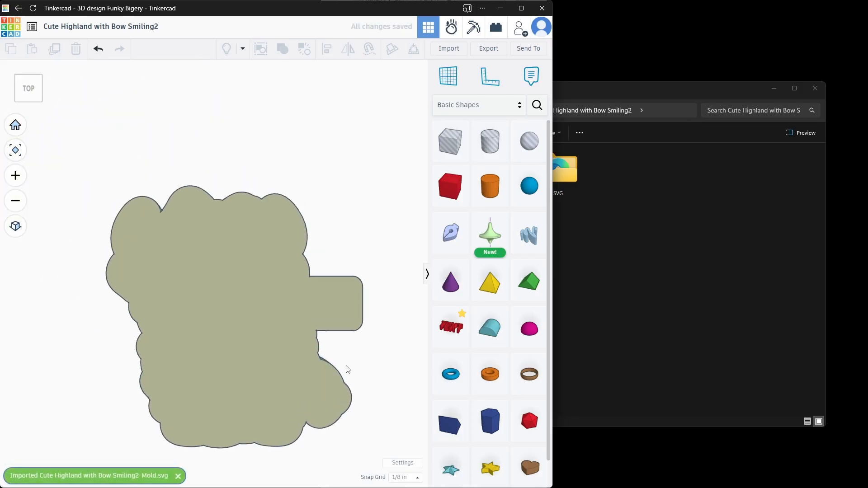
# Recolour the imported mold shape to a custom solid magenta by reducing its green component to nearly zero.
pyautogui.click(218, 262)
pyautogui.click(342, 106)
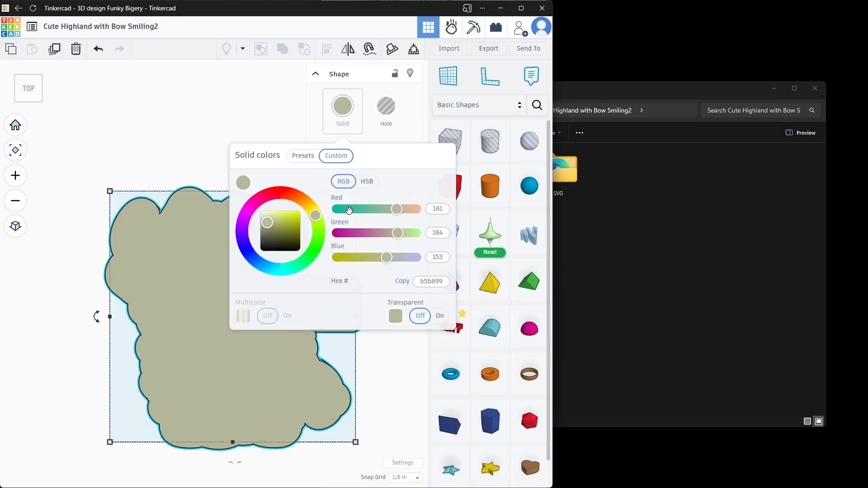
pyautogui.click(335, 233)
pyautogui.click(341, 117)
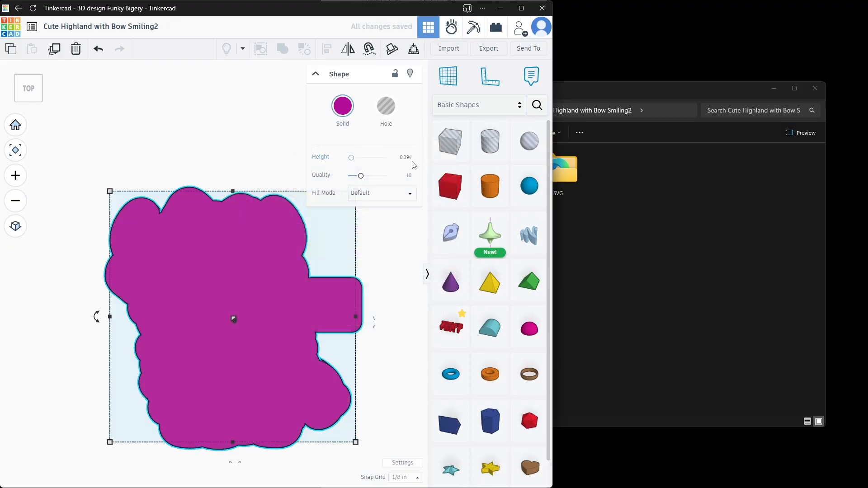
# Set the mold shape's quality to 15 and height to 0.099 in, and check its thickness from an angle.
pyautogui.click(409, 176)
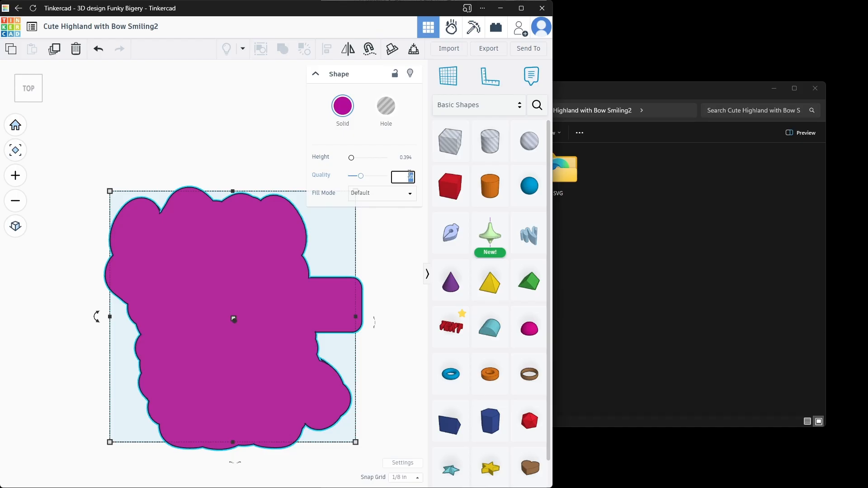
pyautogui.press('BackSpace')
pyautogui.write('15')
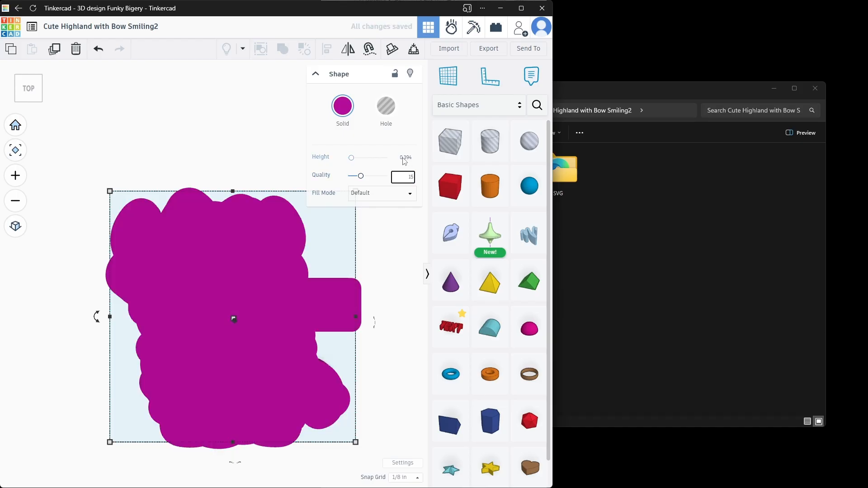
pyautogui.click(405, 158)
pyautogui.write('0.099')
pyautogui.press('Return')
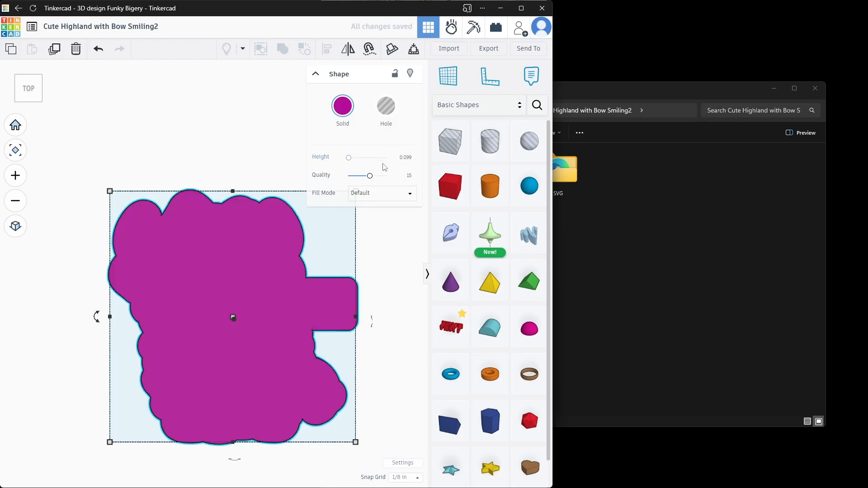
pyautogui.moveTo(364, 361); pyautogui.dragTo(347, 325, button='right')
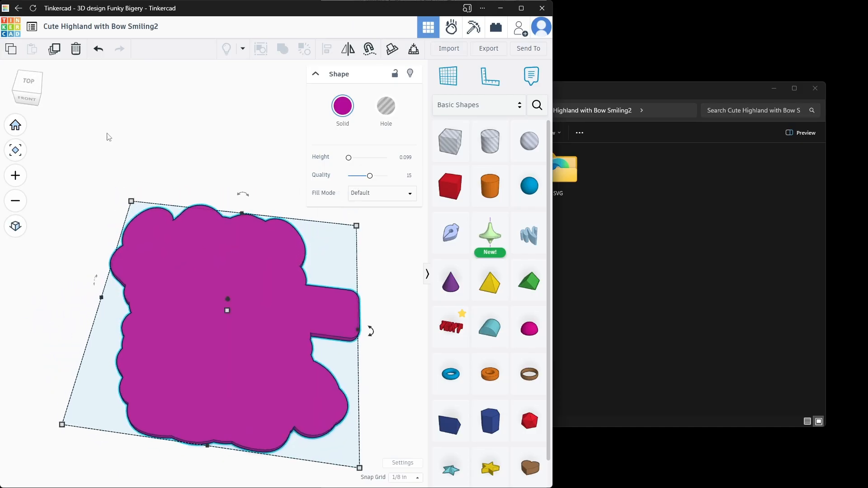
pyautogui.click(27, 85)
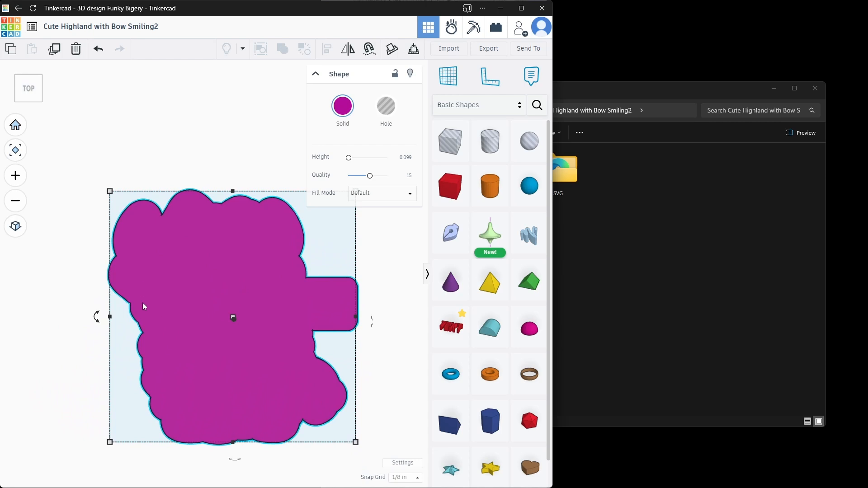
# Duplicate the magenta mold shape in place and set the copy's fill mode to Outer Line.
pyautogui.click(55, 50)
pyautogui.click(352, 198)
pyautogui.click(371, 223)
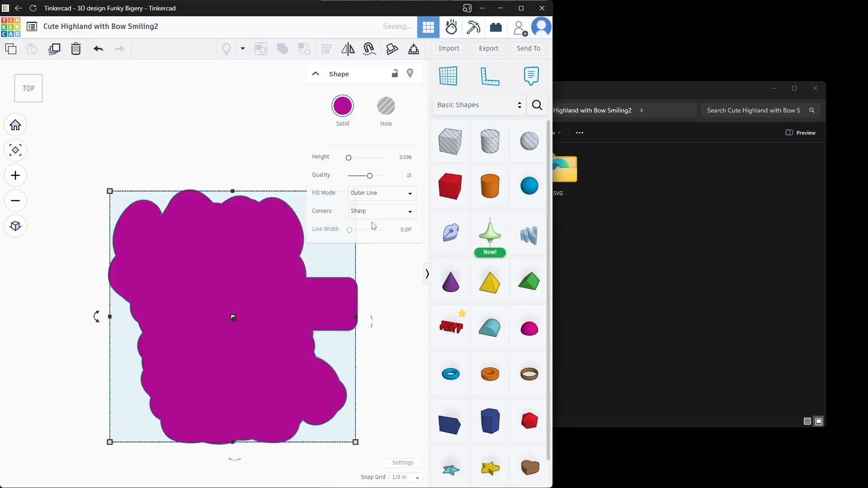
# Recolour the outer-line copy to a custom hot pink by raising its red component to nearly the maximum.
pyautogui.click(359, 116)
pyautogui.moveTo(395, 208); pyautogui.dragTo(420, 208)
pyautogui.click(357, 115)
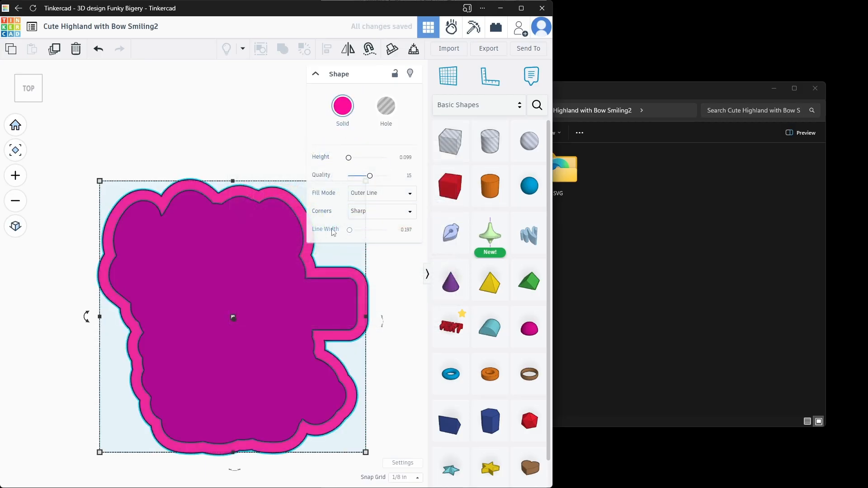
# Set the outer line's width to 0.099 in and its corners to Round.
pyautogui.click(406, 230)
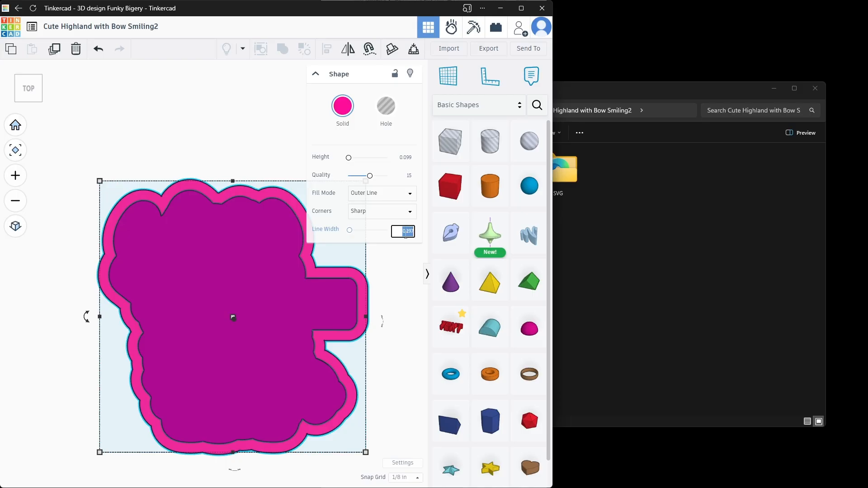
pyautogui.write('0.099')
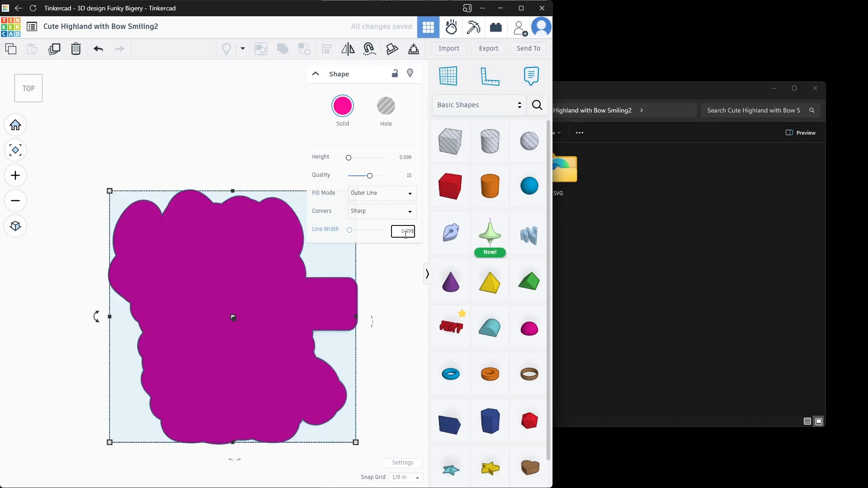
pyautogui.press('Return')
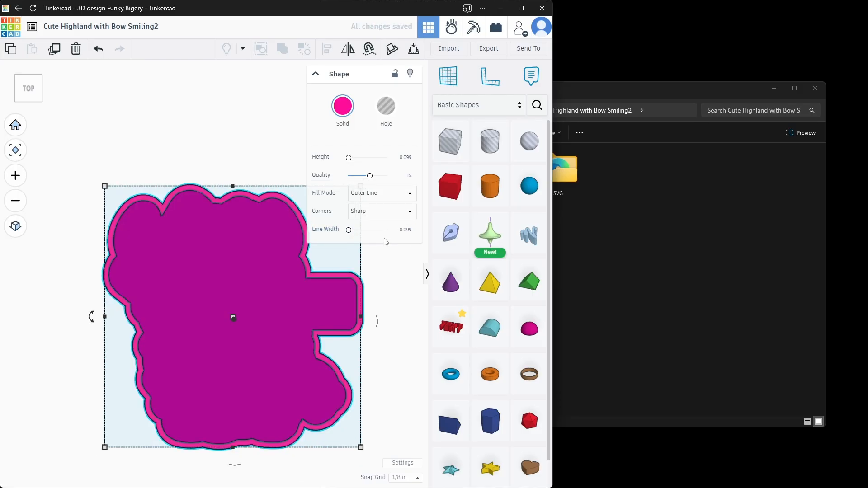
pyautogui.click(373, 216)
pyautogui.click(362, 256)
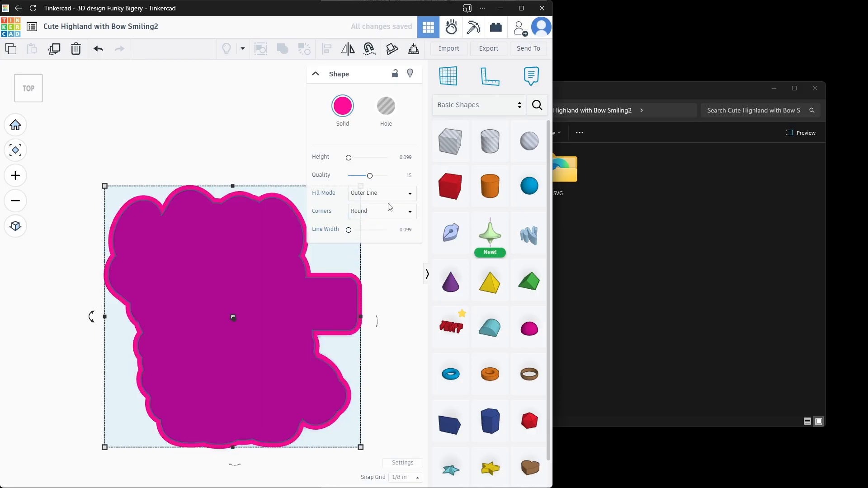
# Set the outer wall's height to 1.3 in and check it from an angle.
pyautogui.click(406, 157)
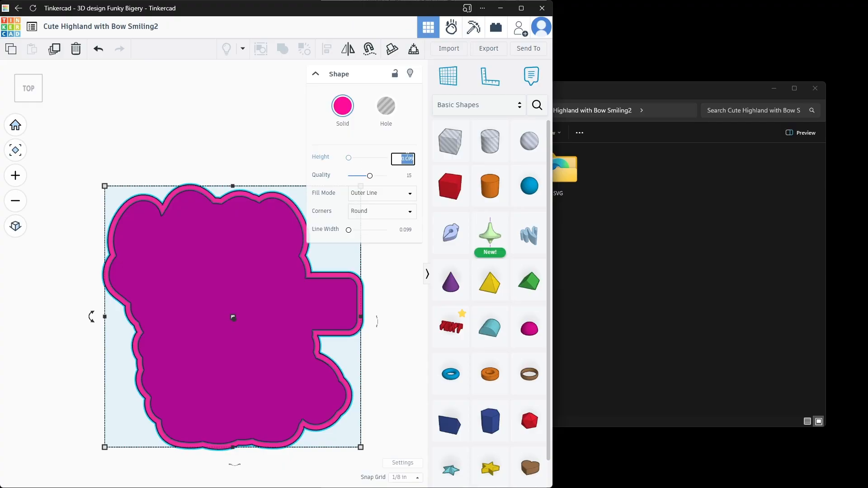
pyautogui.write('13')
pyautogui.press('Return')
pyautogui.moveTo(391, 412); pyautogui.dragTo(200, 197, button='right')
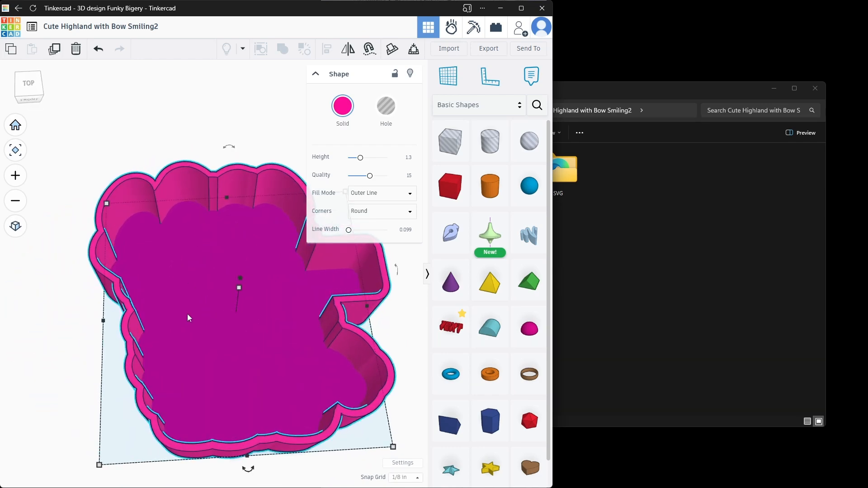
pyautogui.click(29, 86)
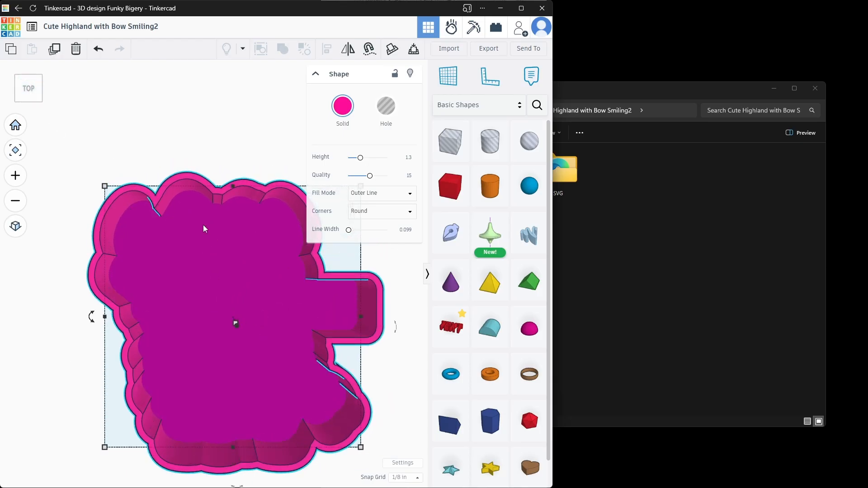
# Import Cute Highland with Bow Smiling2-Outline.svg from the design's SVG folder onto the workplane.
pyautogui.click(439, 48)
pyautogui.click(289, 254)
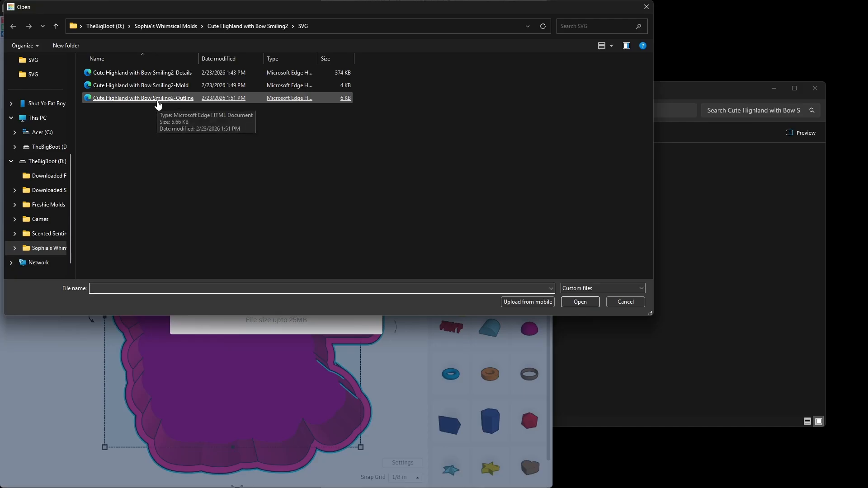
pyautogui.doubleClick(156, 99)
pyautogui.click(349, 348)
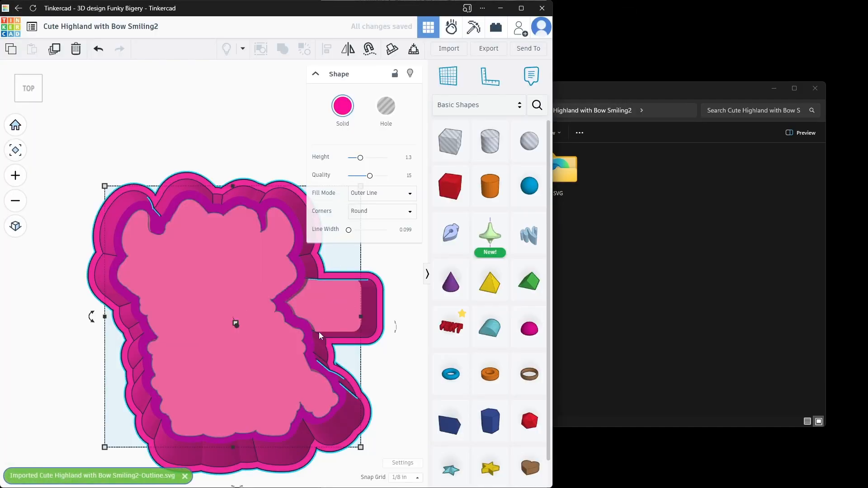
# Set the imported outline shape's quality to 15 and height to 1 in, and check how it sits inside the mold wall.
pyautogui.moveTo(367, 389)
pyautogui.mouseDown(button='right')
pyautogui.moveTo(371, 317)
pyautogui.moveTo(377, 401)
pyautogui.mouseUp(button='right')
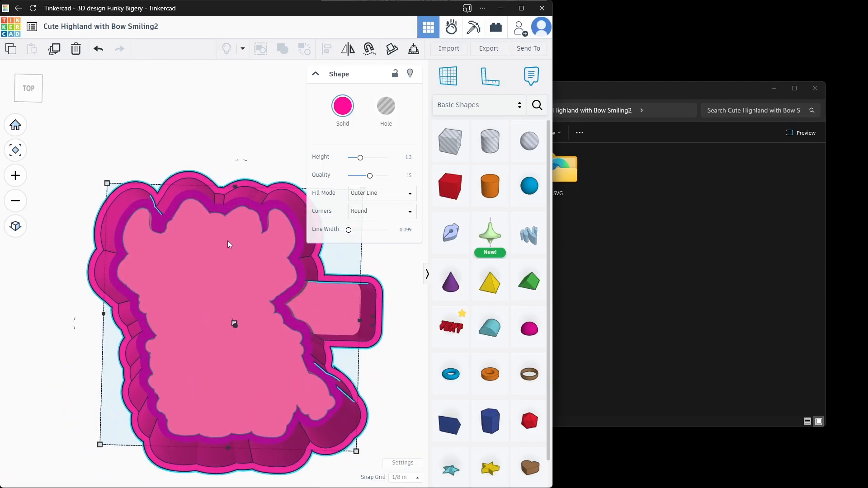
pyautogui.click(228, 244)
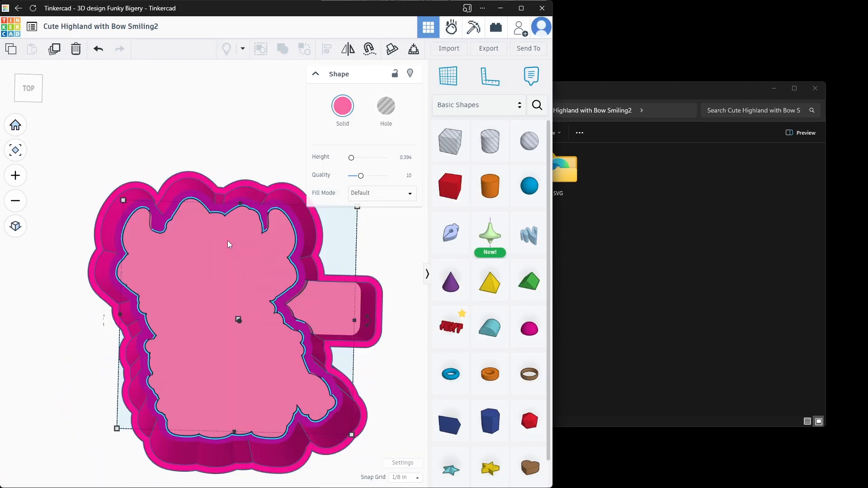
pyautogui.click(409, 176)
pyautogui.write('15')
pyautogui.press('Return')
pyautogui.click(406, 158)
pyautogui.write('1')
pyautogui.press('Return')
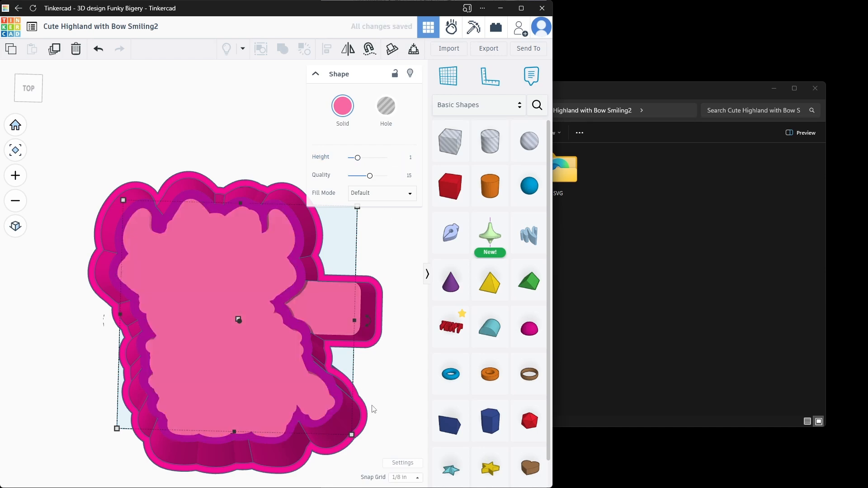
pyautogui.moveTo(381, 392)
pyautogui.mouseDown(button='right')
pyautogui.moveTo(368, 305)
pyautogui.moveTo(378, 376)
pyautogui.mouseUp(button='right')
pyautogui.click(28, 84)
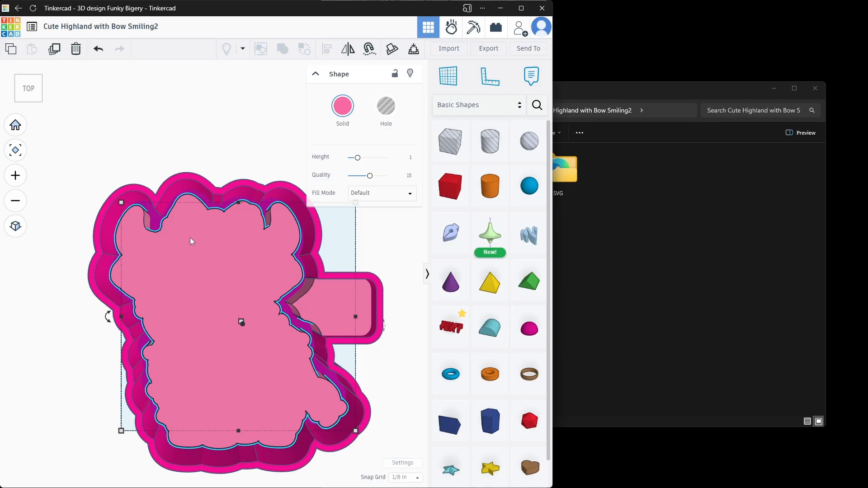
pyautogui.moveTo(394, 452); pyautogui.dragTo(360, 386, button='right')
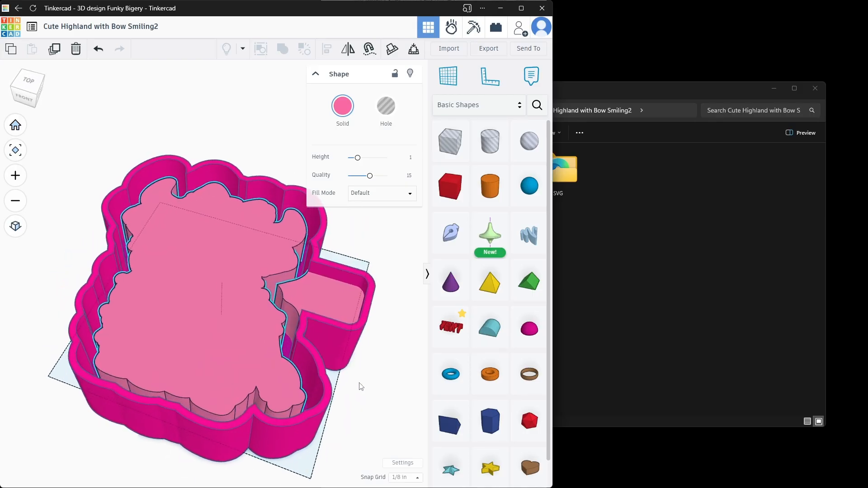
pyautogui.click(28, 82)
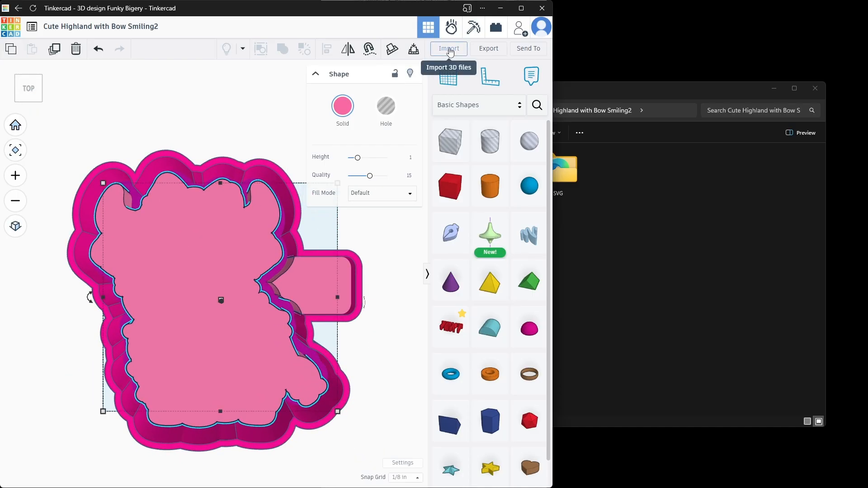
# Import Cute Highland with Bow Smiling2-Details.svg at 100% scale, centered on the artboard.
pyautogui.click(450, 49)
pyautogui.click(310, 248)
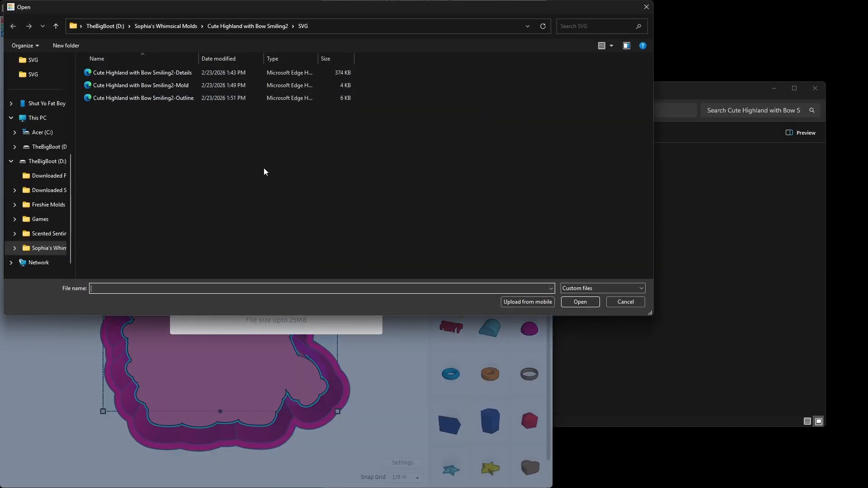
pyautogui.doubleClick(178, 72)
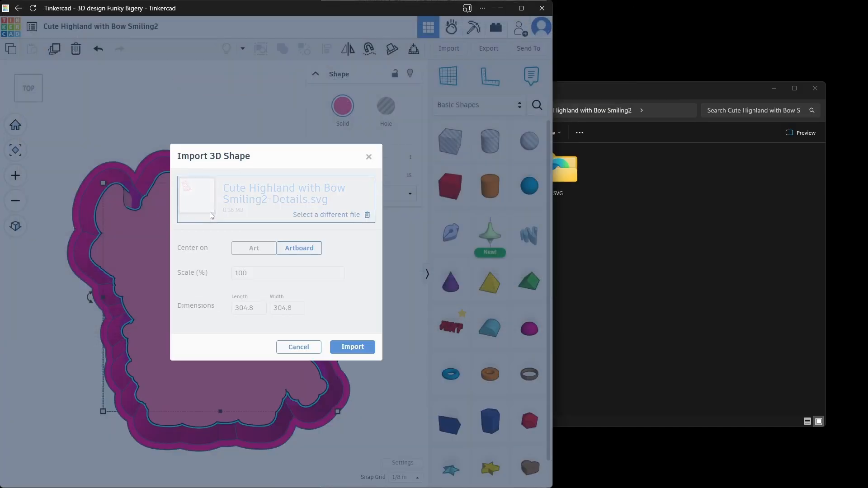
pyautogui.click(353, 347)
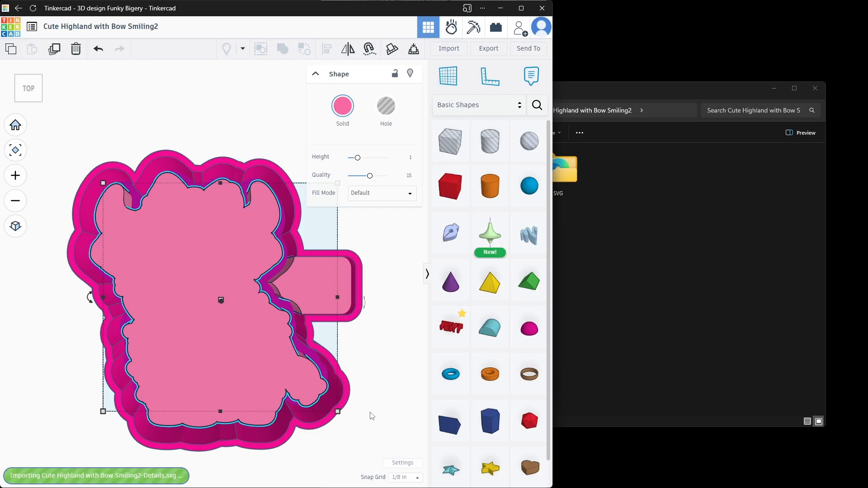
pyautogui.moveTo(375, 423)
pyautogui.mouseDown(button='right')
pyautogui.moveTo(374, 266)
pyautogui.moveTo(365, 408)
pyautogui.moveTo(381, 409)
pyautogui.moveTo(376, 415)
pyautogui.mouseUp(button='right')
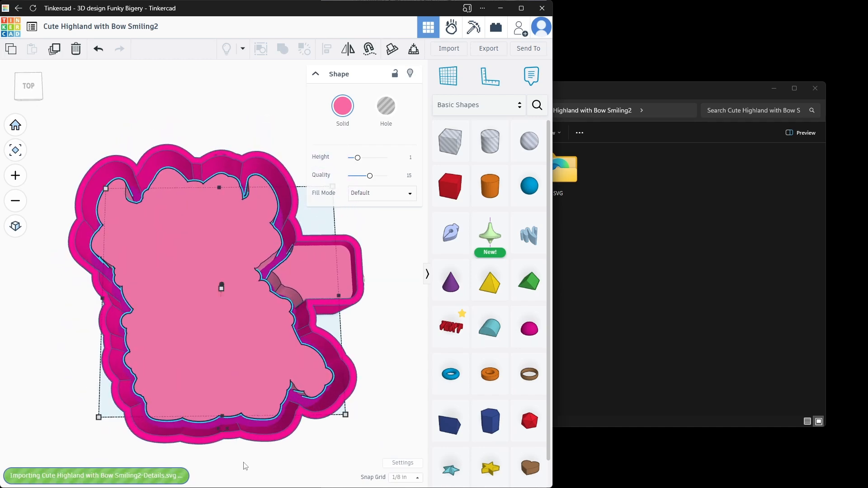
# Place a Text shape on the workplane above the mold and recolour it with the light purple preset.
pyautogui.click(450, 327)
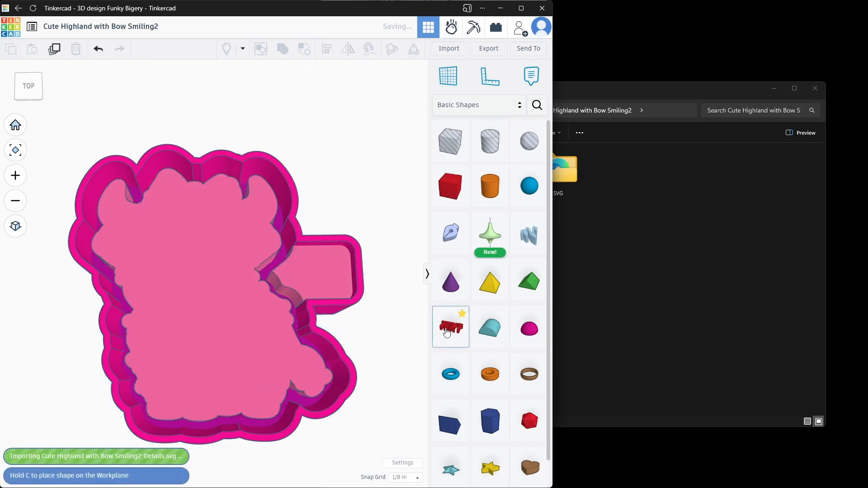
pyautogui.click(138, 112)
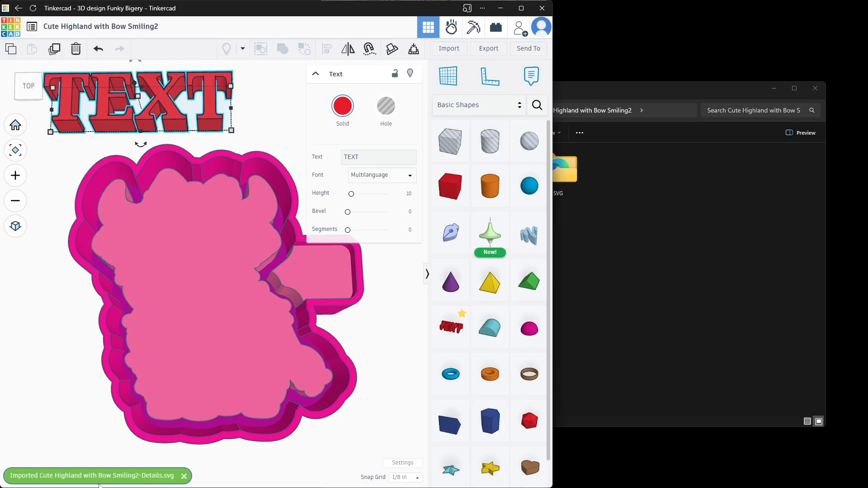
pyautogui.click(342, 105)
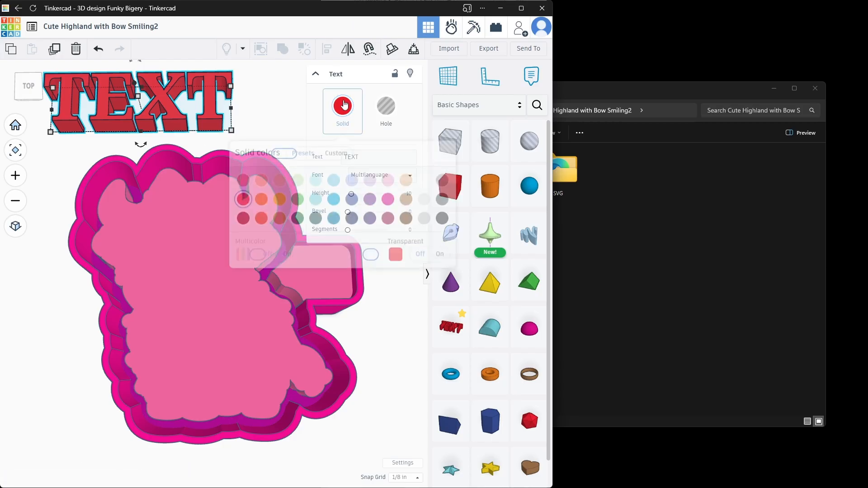
pyautogui.click(369, 182)
pyautogui.click(368, 102)
# Change the text to SWM in the Sans Mono font and fit it onto the mold's rectangular side tab.
pyautogui.click(377, 158)
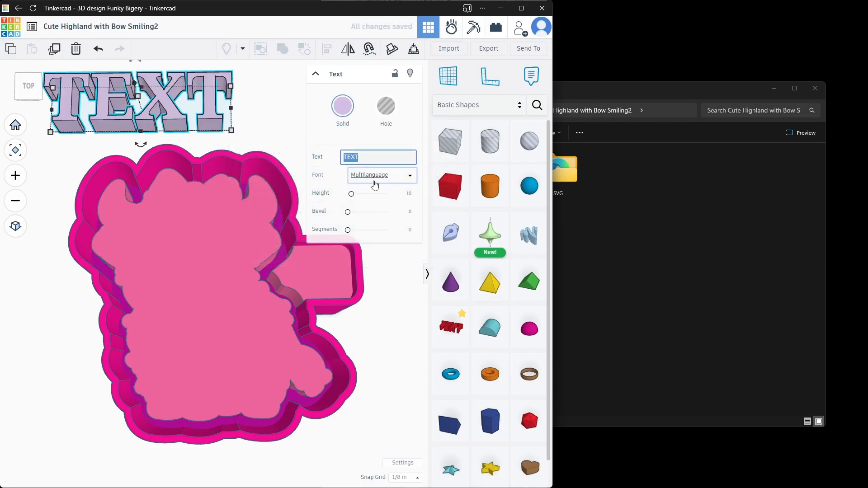
pyautogui.write('SWM')
pyautogui.click(375, 178)
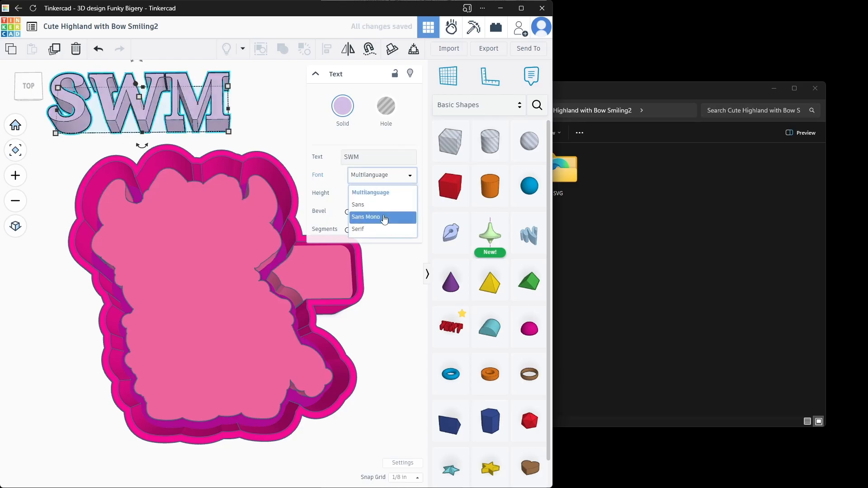
pyautogui.click(368, 217)
pyautogui.moveTo(190, 120); pyautogui.dragTo(291, 283)
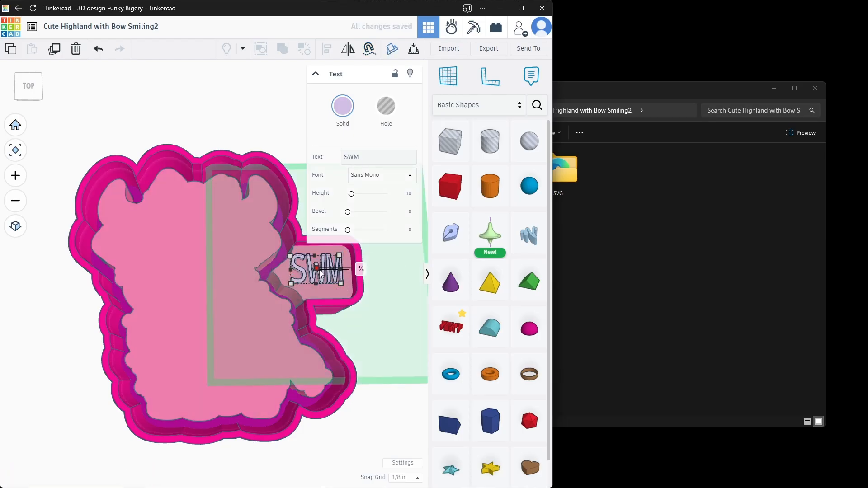
pyautogui.press('Escape')
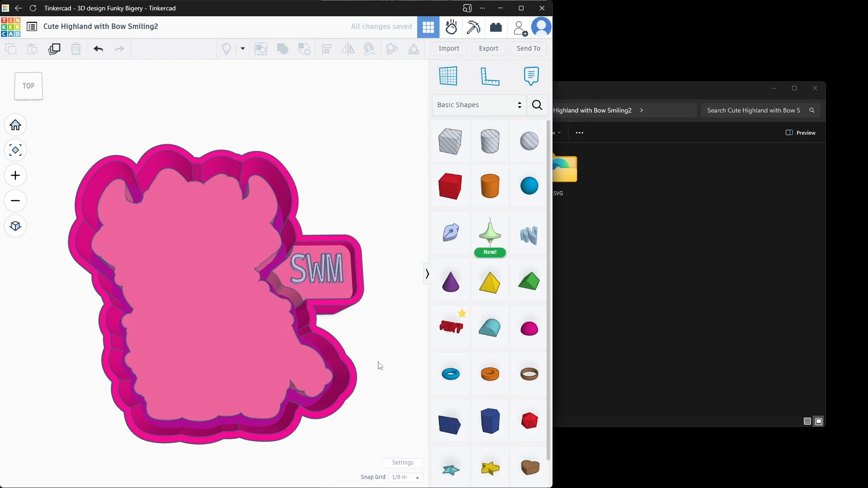
# Select the imported details shape from beneath the mold and cruise it onto the top surface of the cow outline.
pyautogui.moveTo(380, 366); pyautogui.dragTo(373, 144, button='right')
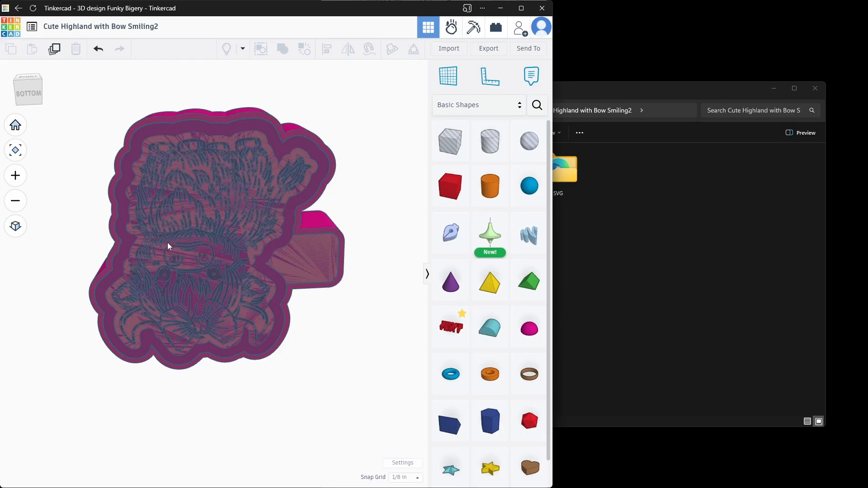
pyautogui.click(214, 273)
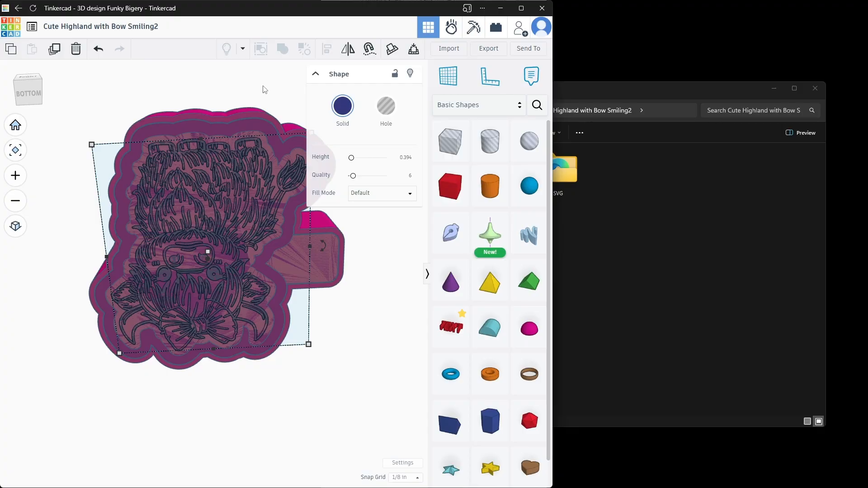
pyautogui.moveTo(265, 89); pyautogui.dragTo(260, 333, button='right')
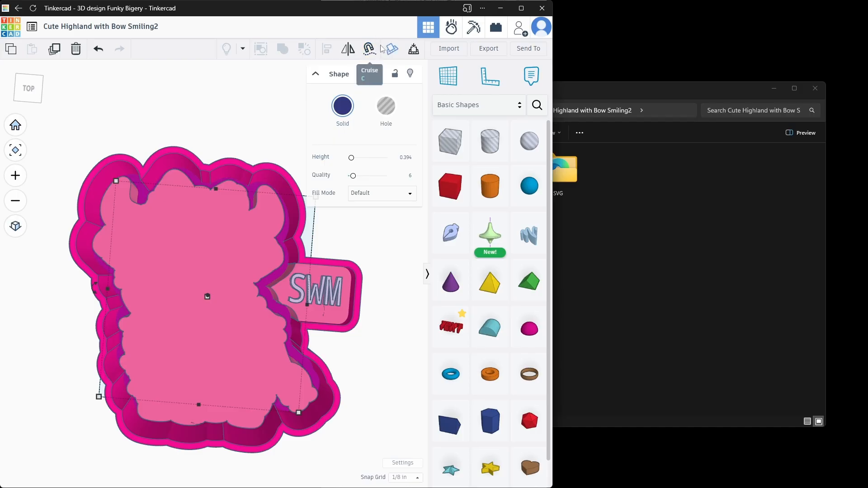
pyautogui.click(377, 51)
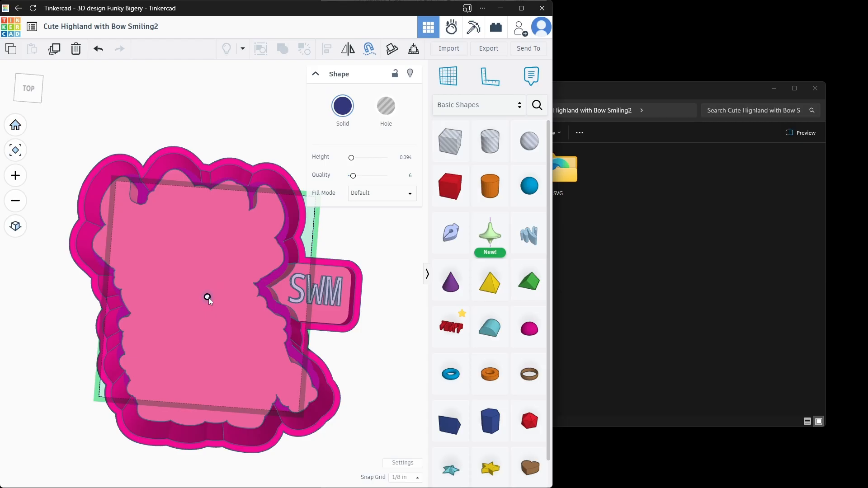
pyautogui.click(208, 297)
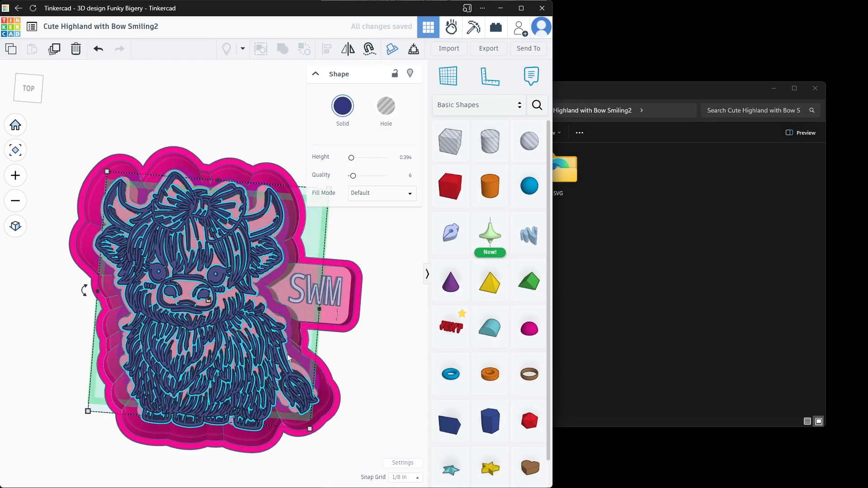
# Recolour the details shape with a custom pink of red 247, green 0 and blue 164.
pyautogui.moveTo(376, 380); pyautogui.dragTo(333, 343, button='right')
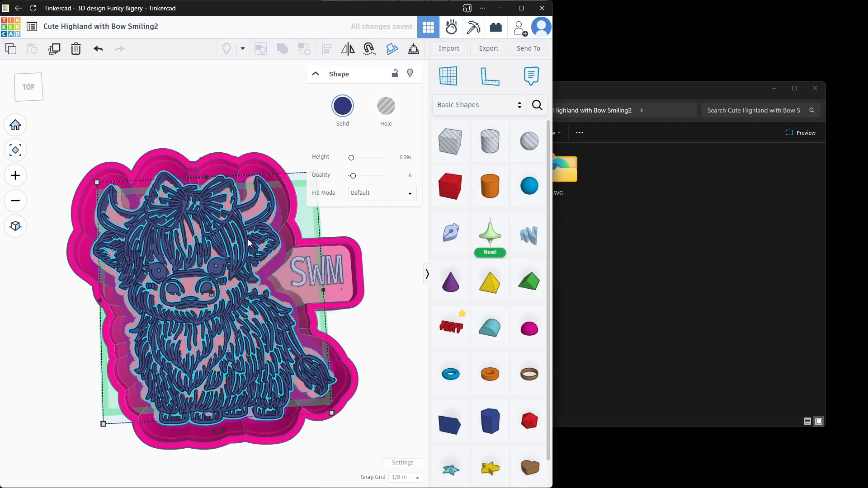
pyautogui.click(343, 106)
pyautogui.click(418, 208)
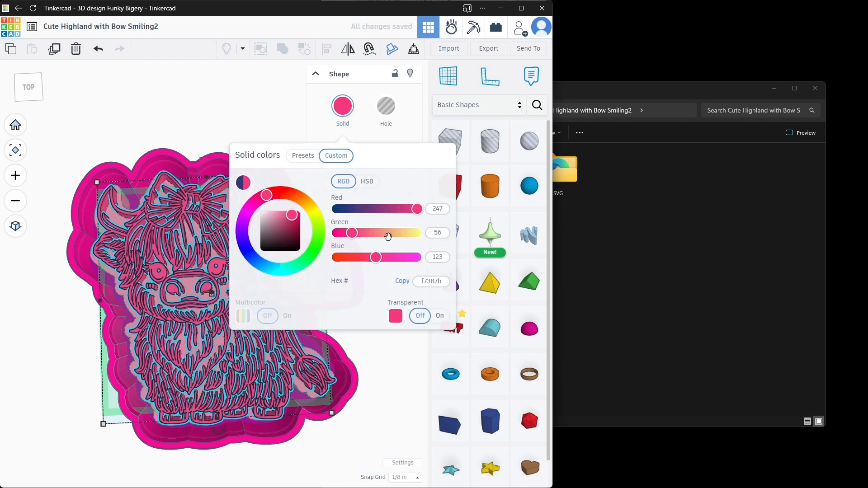
pyautogui.click(338, 233)
pyautogui.click(390, 258)
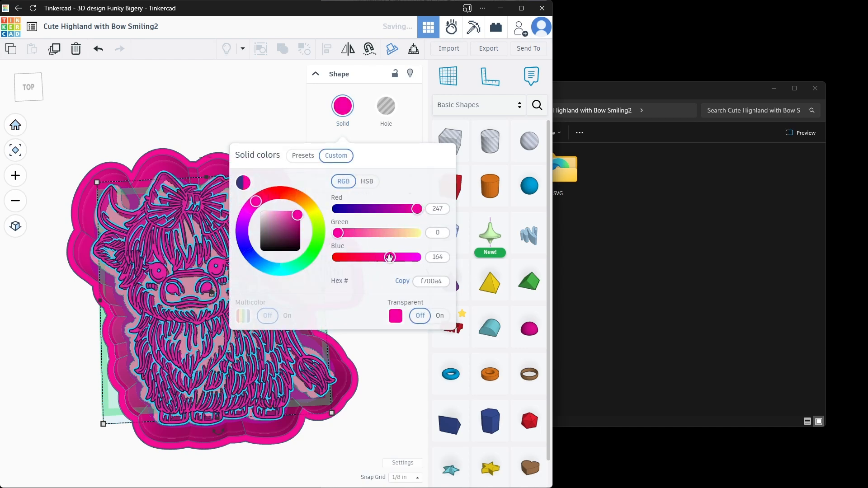
pyautogui.click(346, 109)
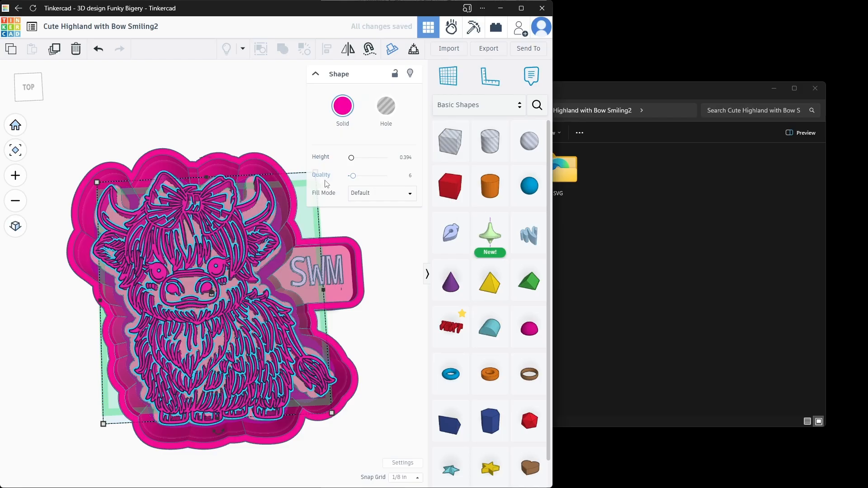
# Set the details shape's quality to 20 and its height to 0.089.
pyautogui.click(410, 176)
pyautogui.write('20')
pyautogui.press('Return')
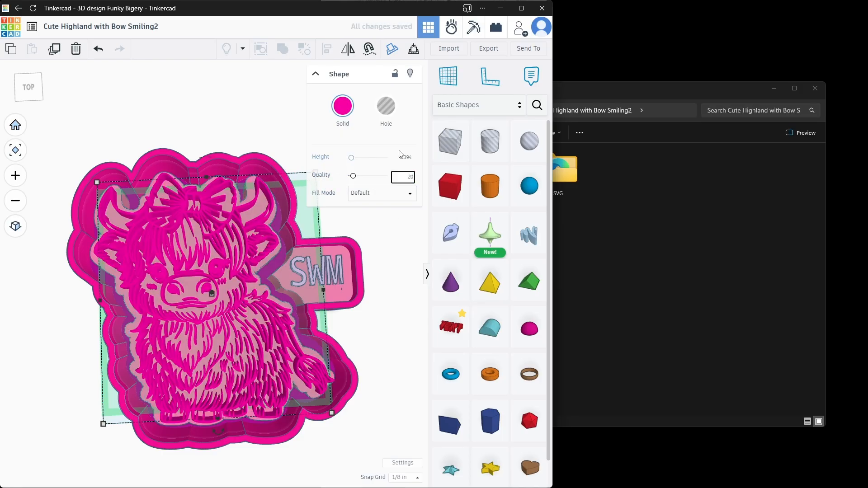
pyautogui.click(405, 158)
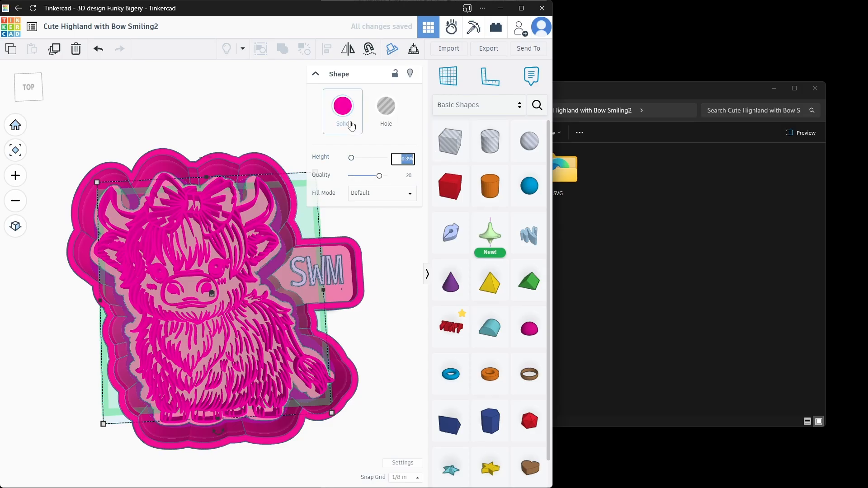
pyautogui.write('0.089')
pyautogui.press('Return')
# Check the details against the cow outline from above and nudge the details shape slightly to align it.
pyautogui.click(29, 87)
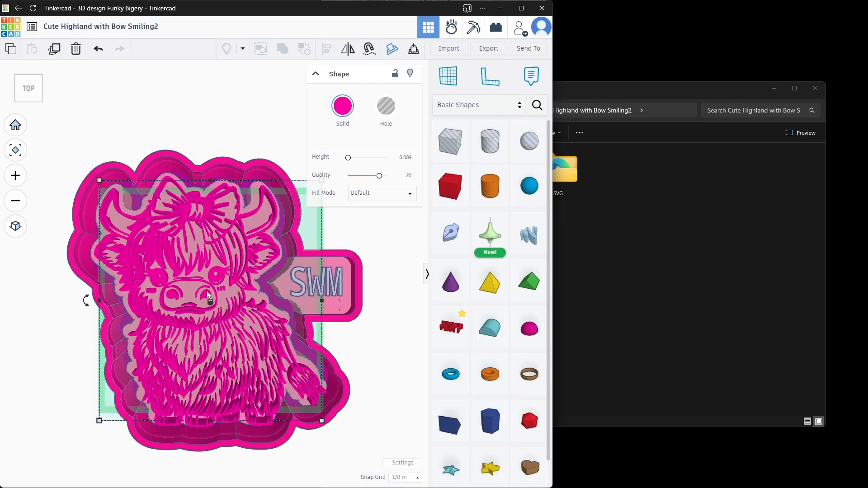
pyautogui.moveTo(363, 436); pyautogui.dragTo(363, 418, button='right')
pyautogui.click(28, 86)
pyautogui.moveTo(384, 434); pyautogui.dragTo(385, 413, button='right')
pyautogui.click(28, 86)
pyautogui.click(379, 281)
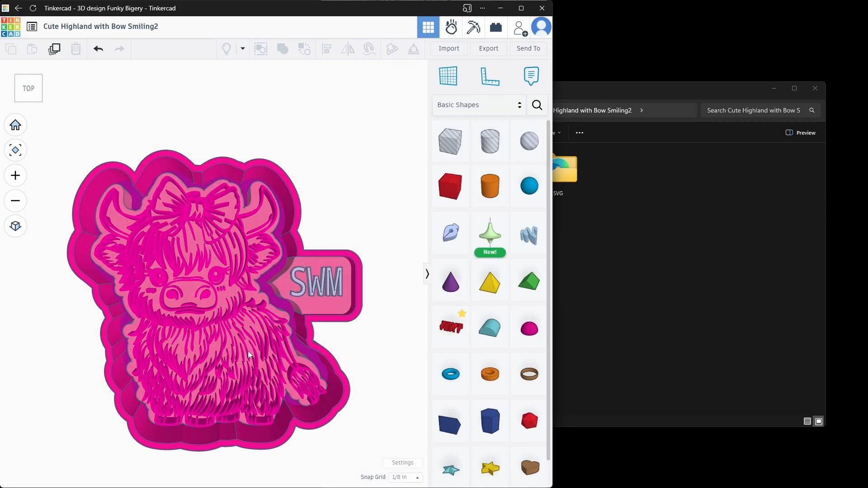
pyautogui.click(215, 280)
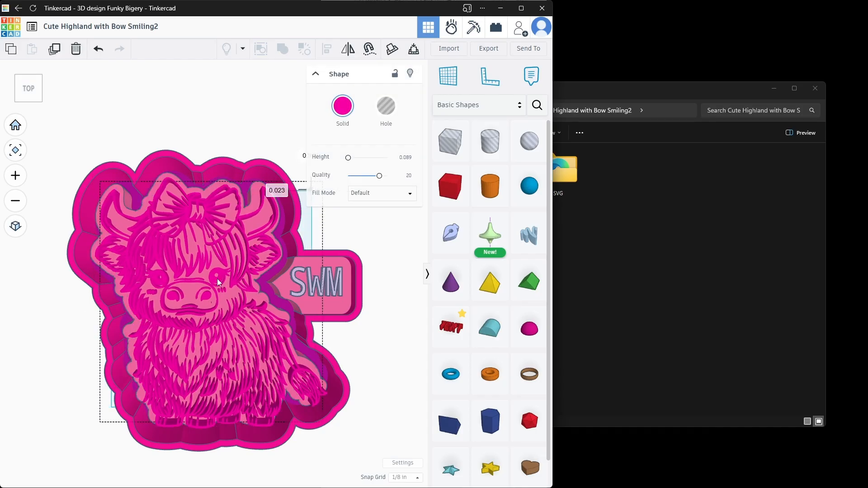
pyautogui.moveTo(214, 278); pyautogui.dragTo(214, 278)
pyautogui.click(391, 329)
pyautogui.moveTo(390, 329); pyautogui.dragTo(364, 358, button='right')
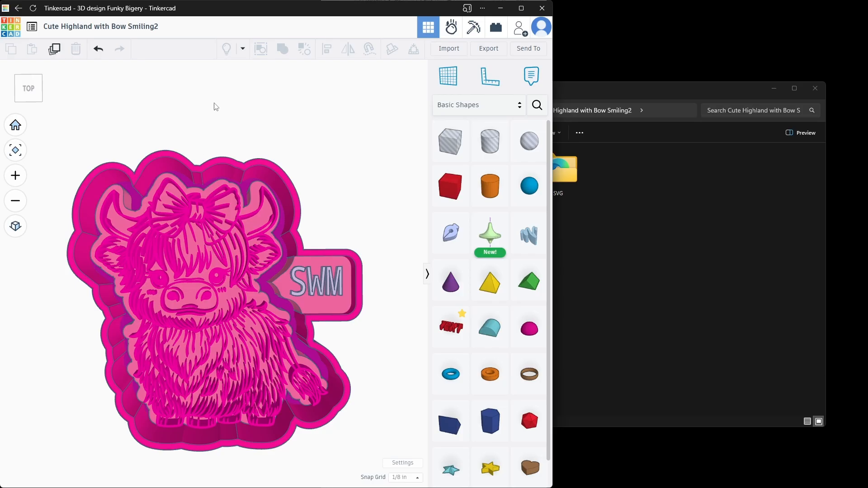
# Leave the design for the dashboard, restart Tinkercad and reopen Cute Highland with Bow Smiling2 for editing.
pyautogui.moveTo(382, 343)
pyautogui.mouseDown(button='right')
pyautogui.moveTo(378, 294)
pyautogui.moveTo(381, 329)
pyautogui.mouseUp(button='right')
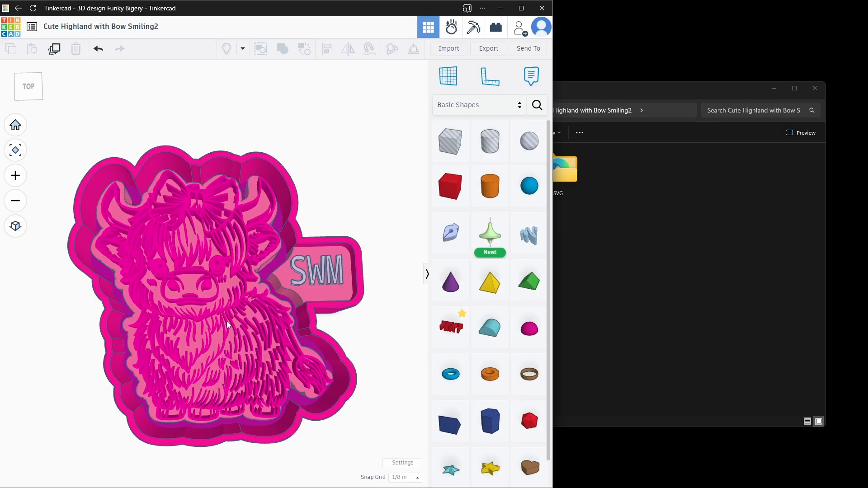
pyautogui.moveTo(389, 360)
pyautogui.mouseDown(button='right')
pyautogui.moveTo(376, 304)
pyautogui.moveTo(378, 360)
pyautogui.mouseUp(button='right')
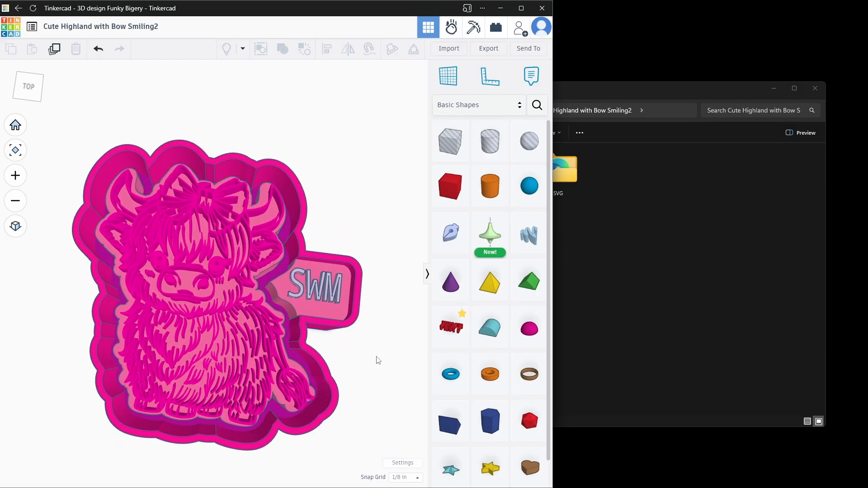
pyautogui.click(8, 28)
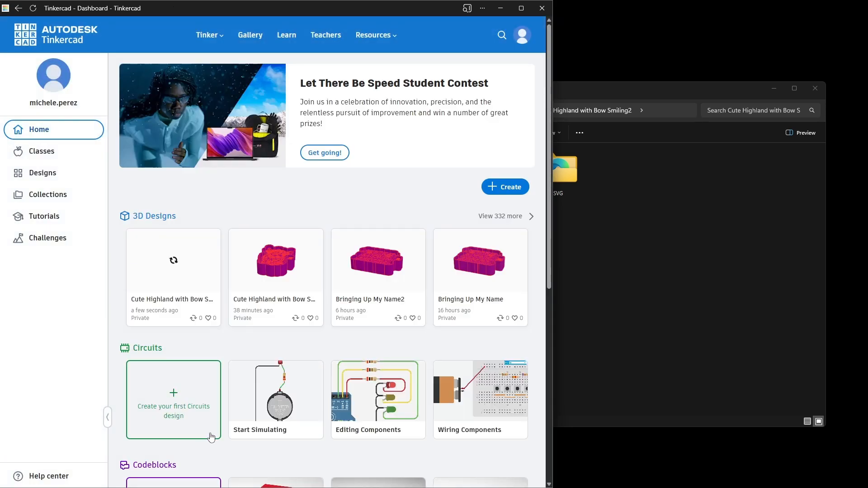
pyautogui.moveTo(372, 292)
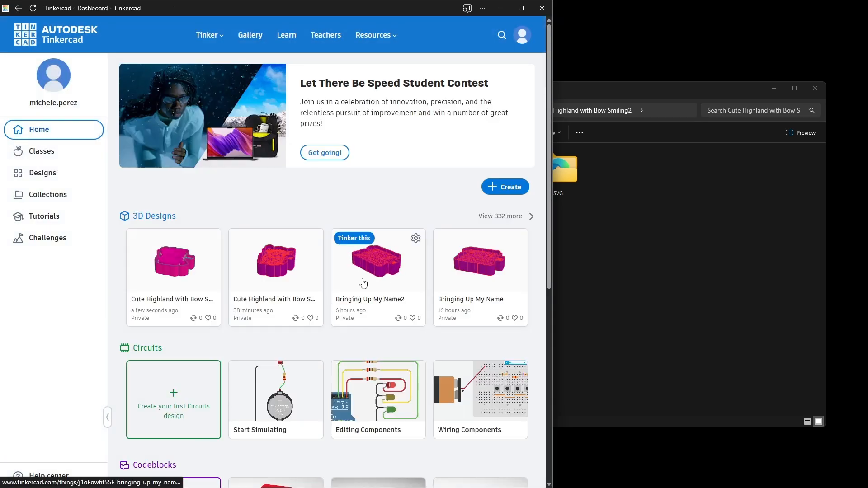
pyautogui.click(542, 8)
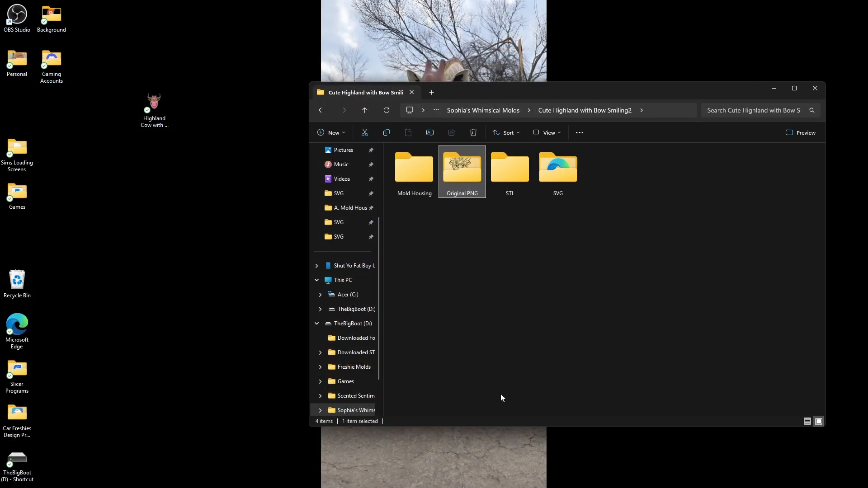
pyautogui.click(507, 480)
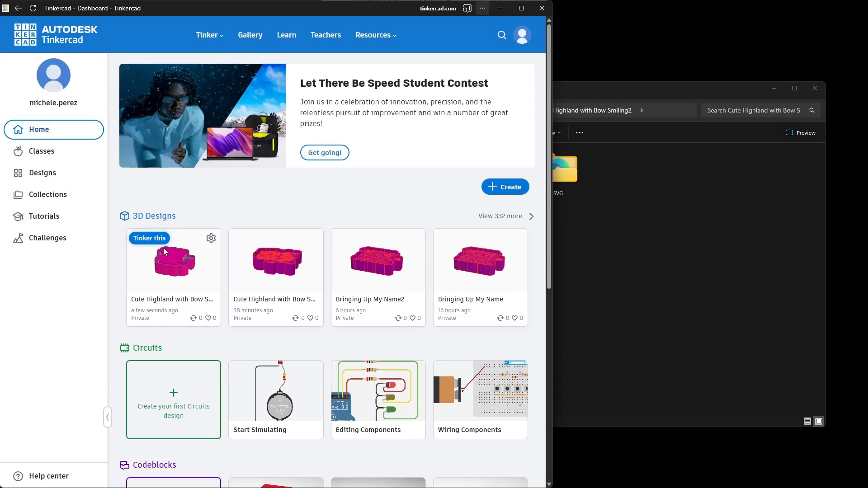
pyautogui.click(167, 260)
pyautogui.click(464, 143)
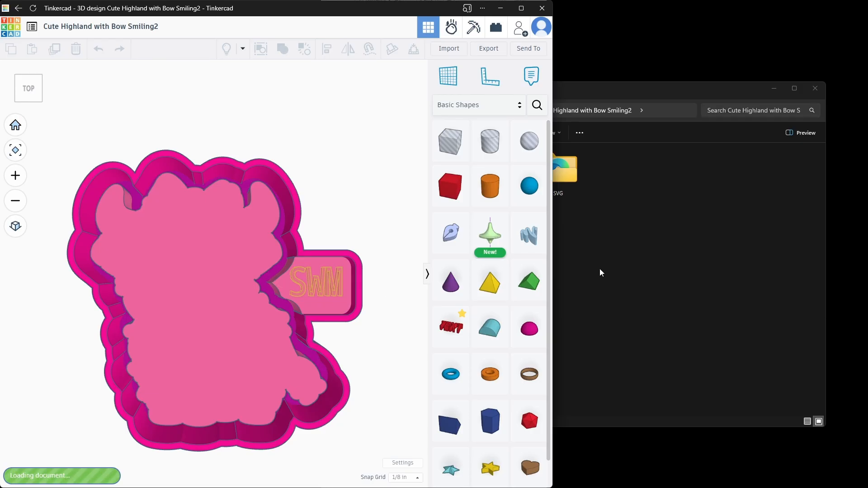
# Set the snap grid to 1/32 in and view the reopened mold from above and at an angle.
pyautogui.moveTo(380, 401); pyautogui.dragTo(377, 351, button='right')
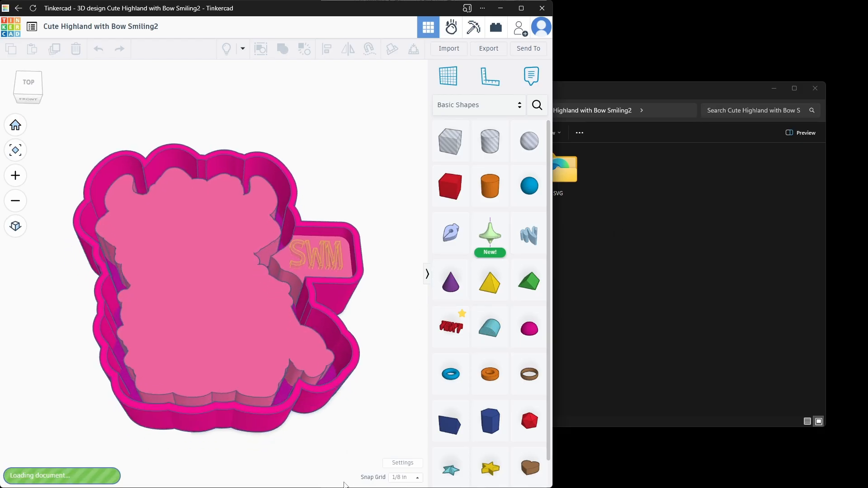
pyautogui.click(417, 481)
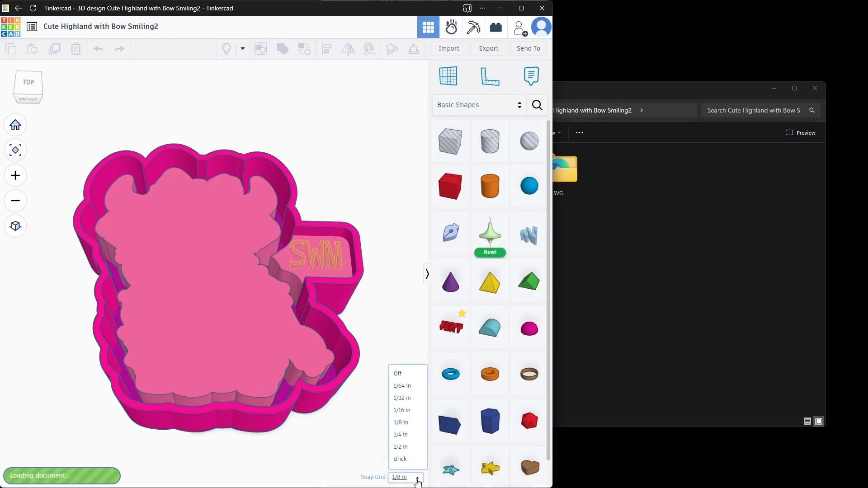
pyautogui.click(404, 398)
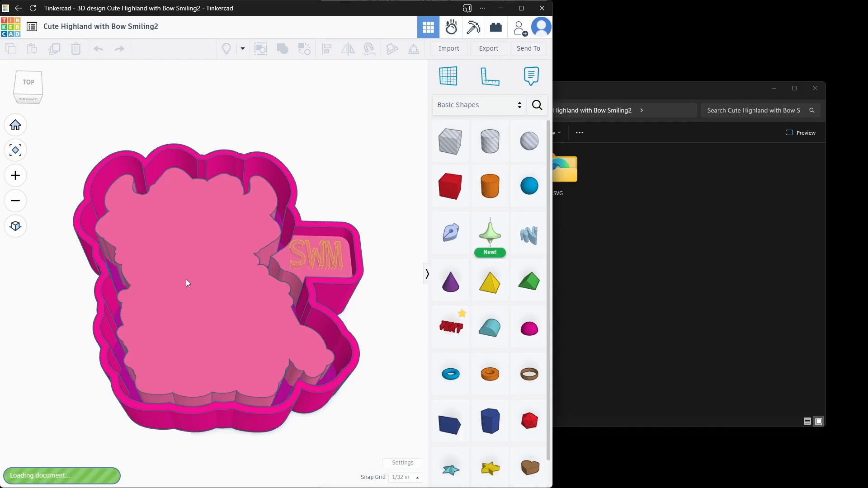
pyautogui.moveTo(206, 441); pyautogui.dragTo(207, 467, button='right')
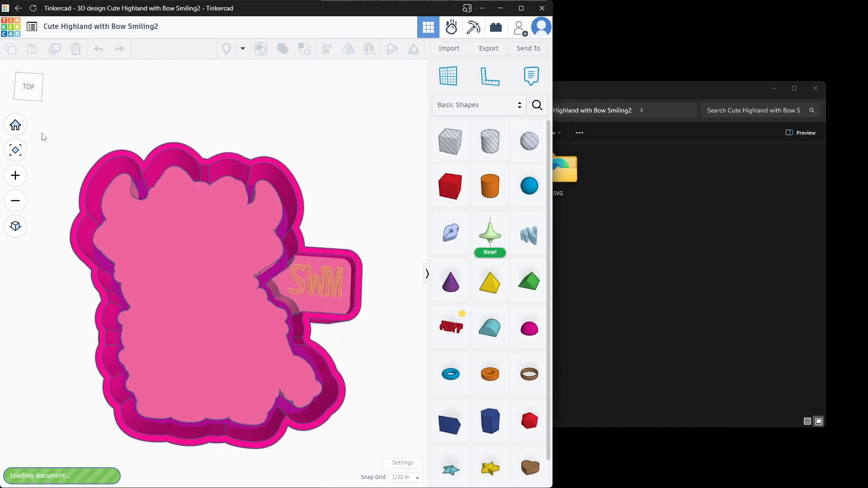
pyautogui.click(23, 86)
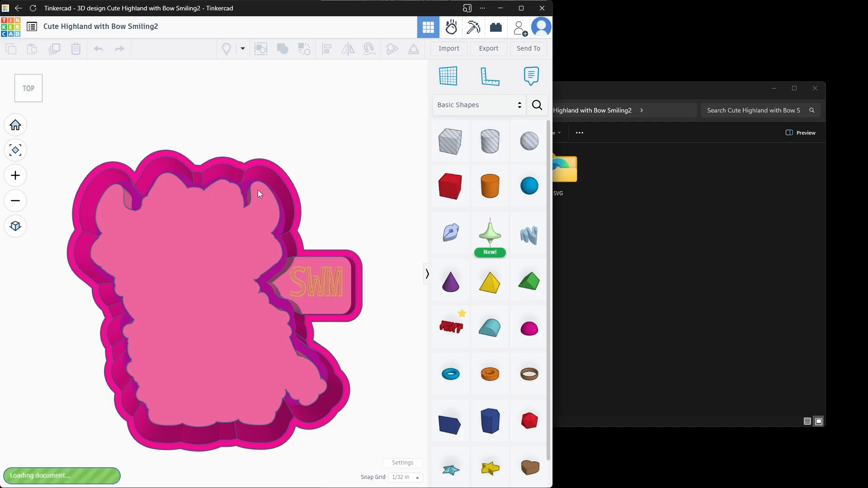
pyautogui.moveTo(361, 391); pyautogui.dragTo(187, 282, button='right')
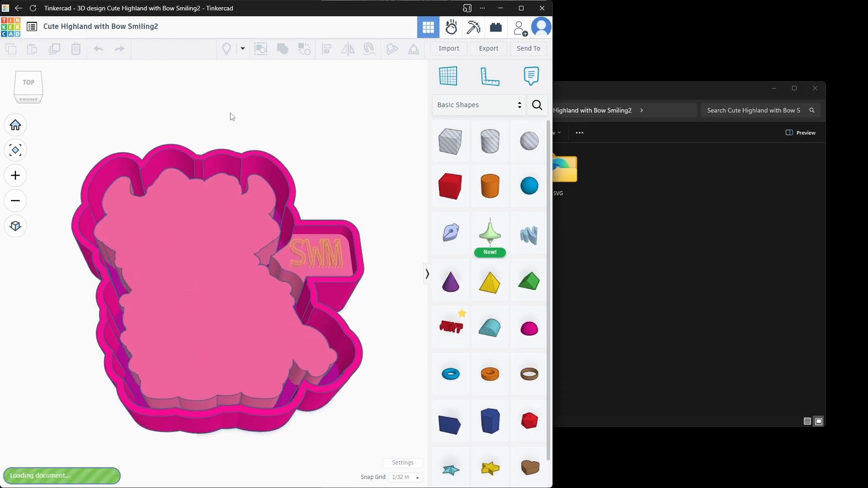
# Restart Tinkercad twice, each time reopening Cute Highland with Bow Smiling2 for editing from the recent 3D designs.
pyautogui.click(542, 8)
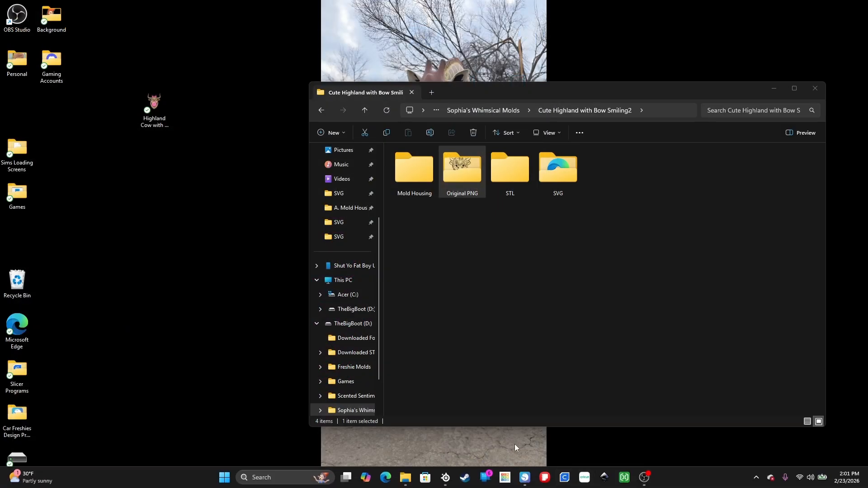
pyautogui.click(504, 478)
pyautogui.click(258, 252)
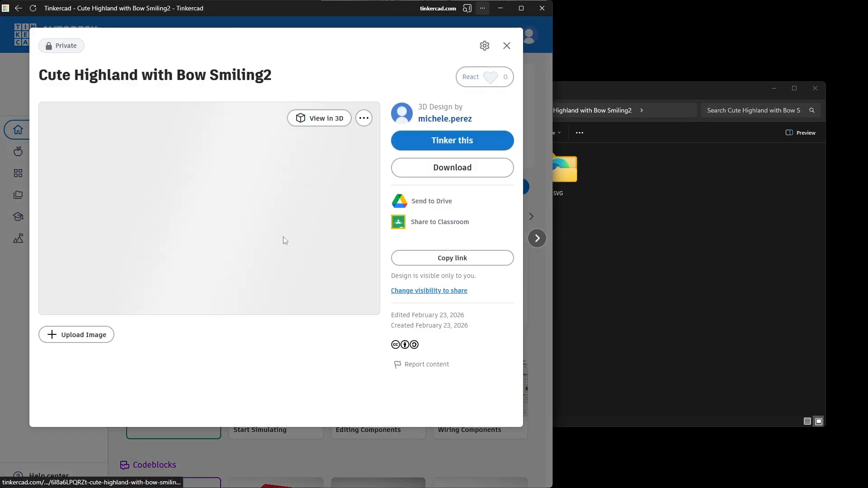
pyautogui.click(452, 140)
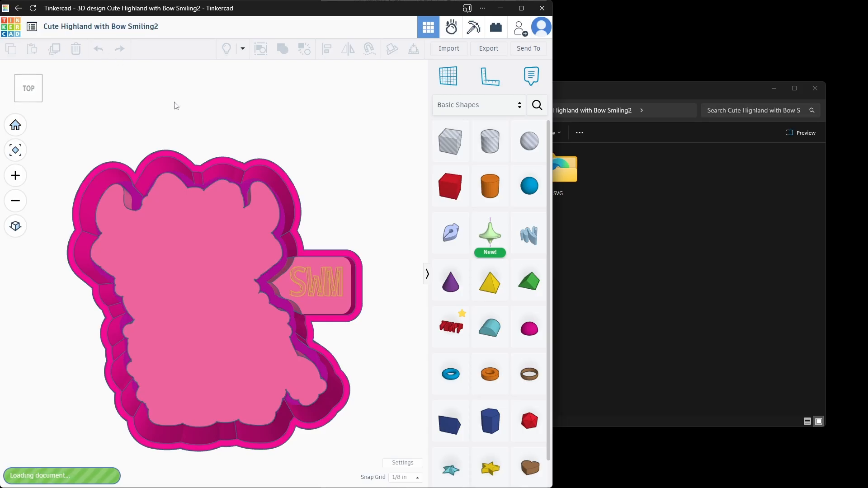
pyautogui.moveTo(384, 390); pyautogui.dragTo(138, 184, button='right')
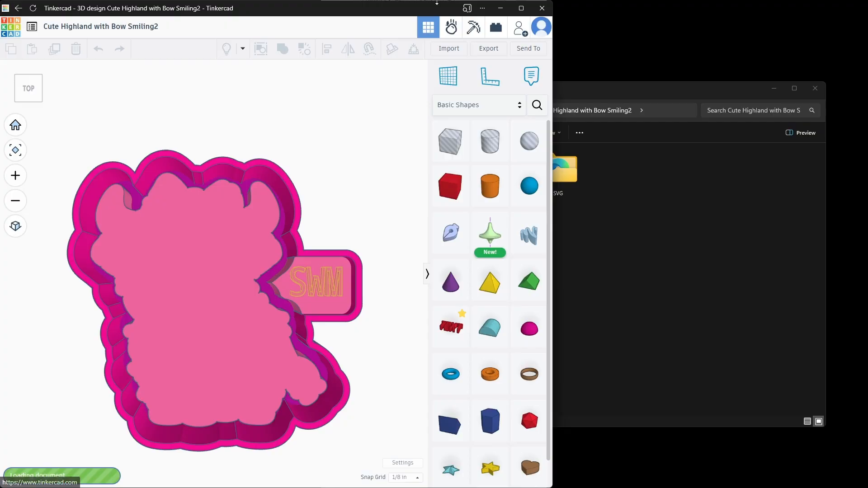
pyautogui.click(549, 9)
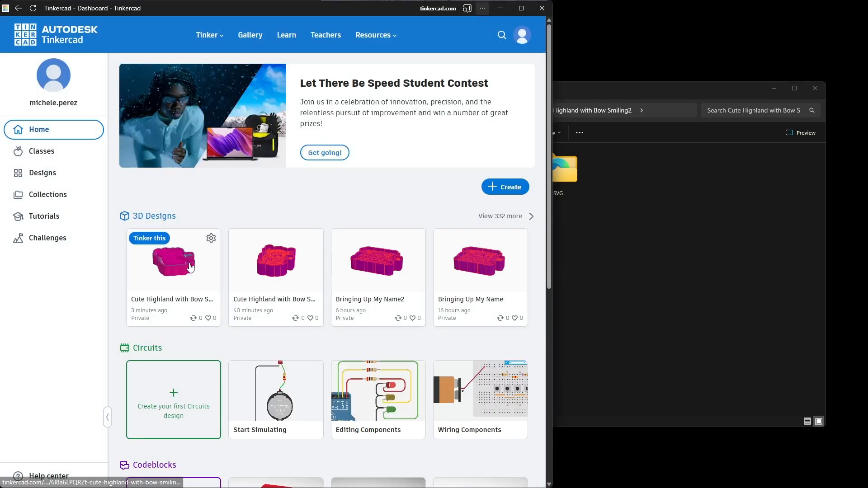
pyautogui.click(190, 268)
pyautogui.click(450, 141)
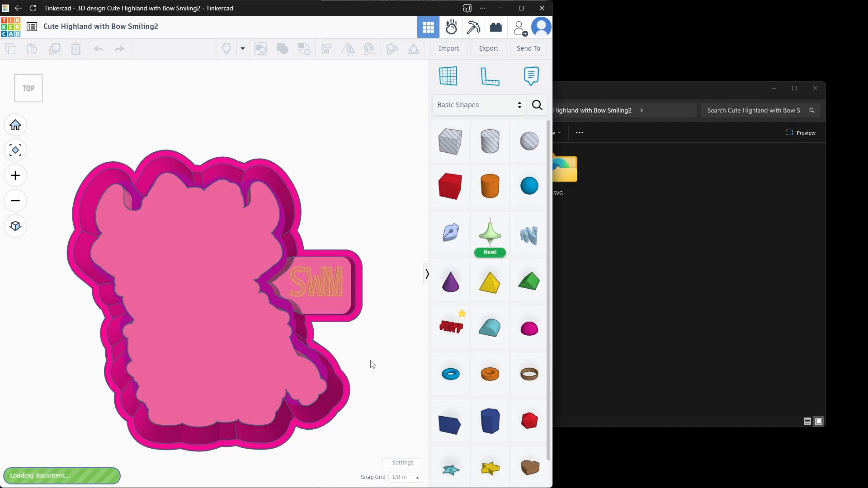
pyautogui.moveTo(362, 396)
pyautogui.mouseDown(button='right')
pyautogui.moveTo(347, 367)
pyautogui.moveTo(360, 297)
pyautogui.moveTo(360, 399)
pyautogui.mouseUp(button='right')
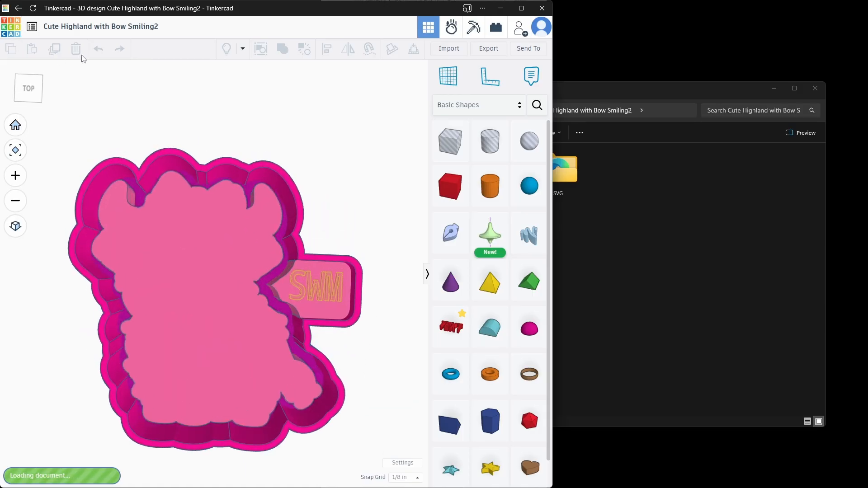
# Return to the dashboard, browse the full list of 3D designs and reopen Cute Highland with Bow Smiling2 for editing.
pyautogui.click(13, 35)
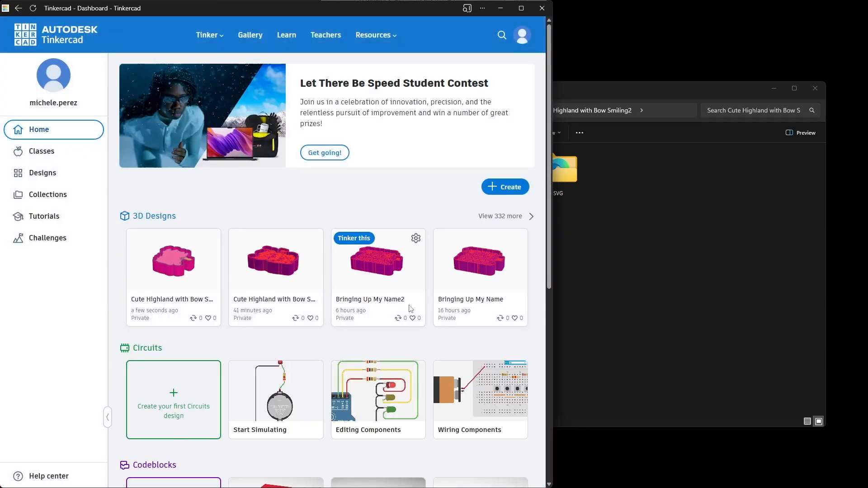
pyautogui.click(524, 216)
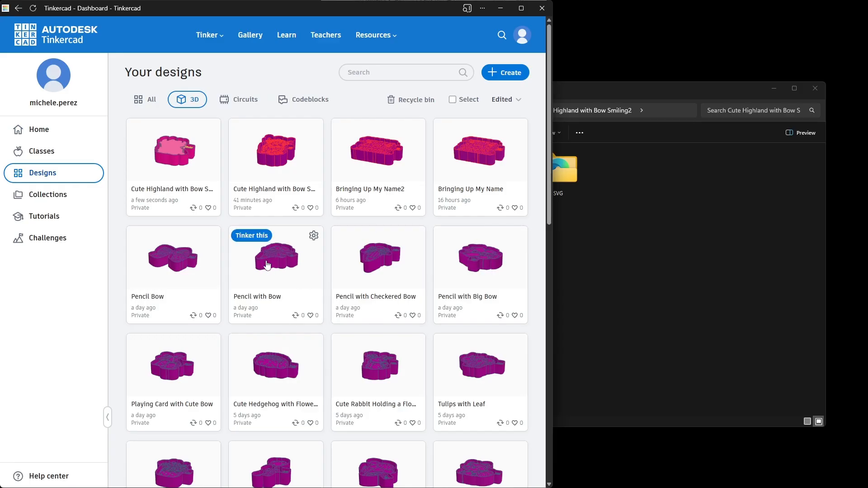
pyautogui.scroll(-5, 268, 266)
pyautogui.scroll(5, 244, 244)
pyautogui.scroll(-5, 231, 143)
pyautogui.scroll(5, 231, 143)
pyautogui.click(170, 155)
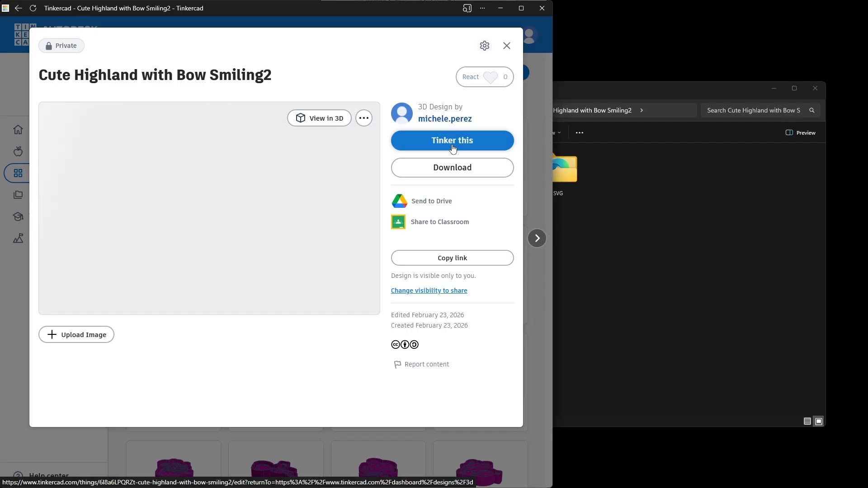
pyautogui.click(452, 140)
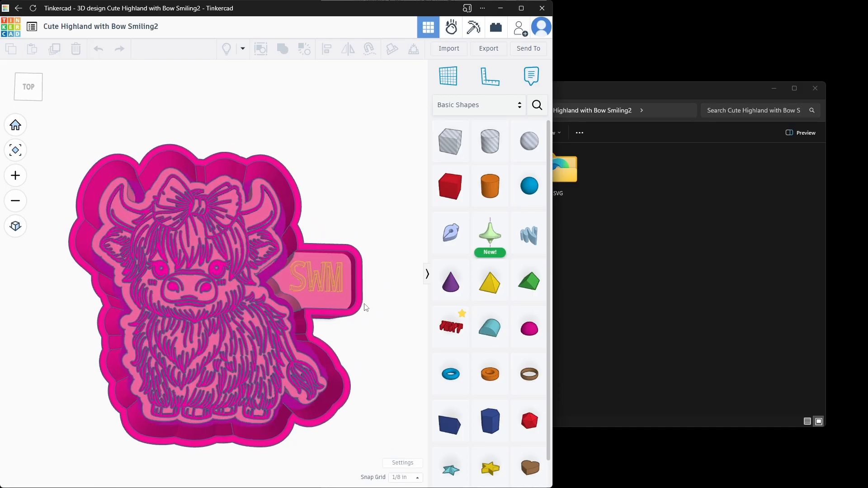
pyautogui.moveTo(302, 203); pyautogui.dragTo(300, 161, button='middle')
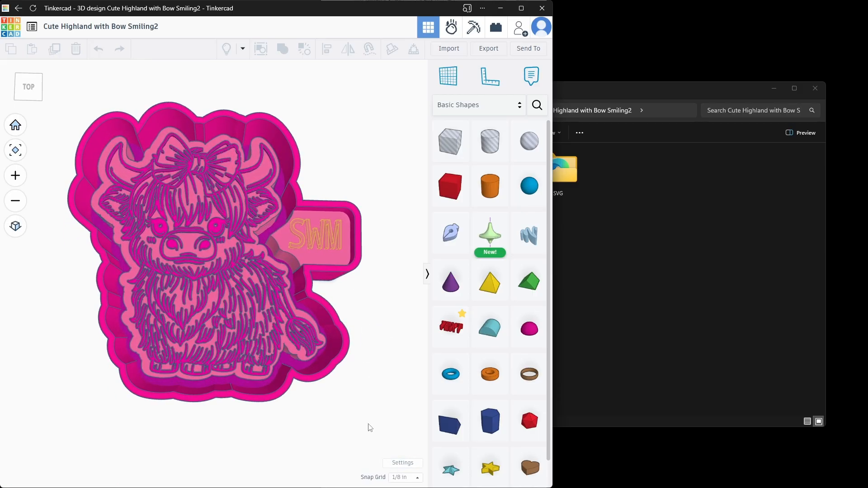
# Set the snap grid to 1/32 in and select the cow's detail shape to check it, clearing the selection at the end.
pyautogui.click(407, 478)
pyautogui.click(404, 398)
pyautogui.click(213, 230)
pyautogui.moveTo(213, 230); pyautogui.dragTo(212, 229)
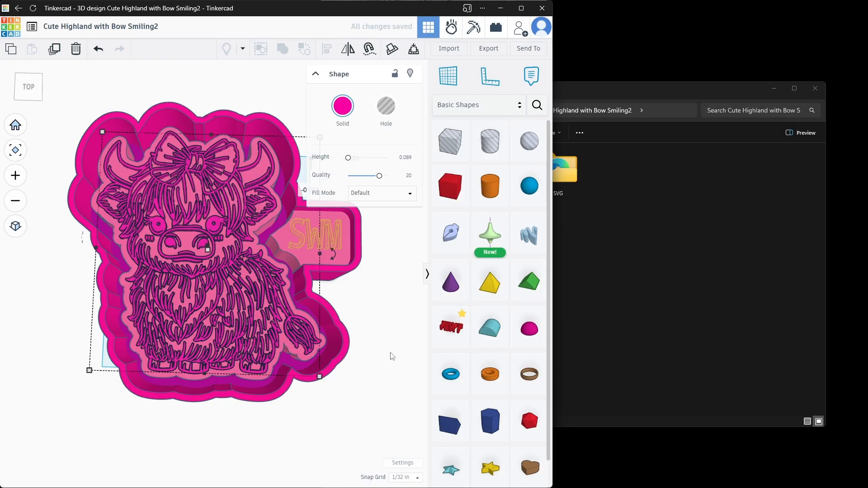
pyautogui.click(203, 110)
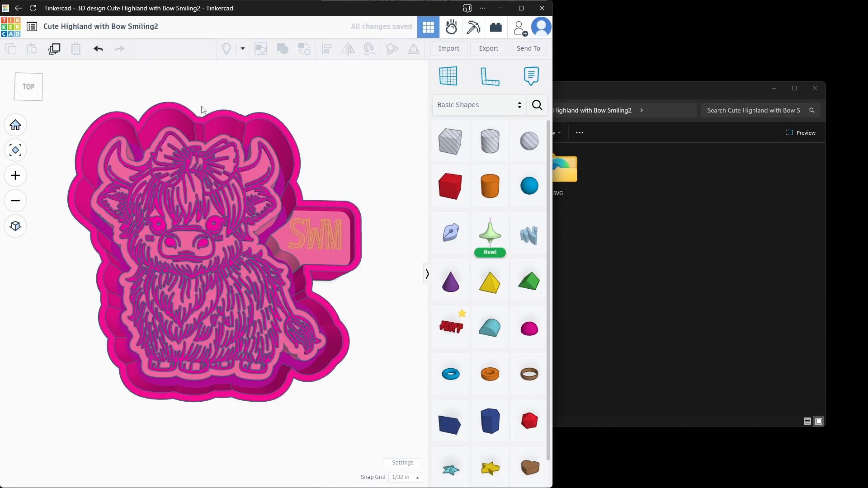
# Color the SWM text solid light purple and return the mold to a straight view from above.
pyautogui.click(291, 248)
pyautogui.click(343, 106)
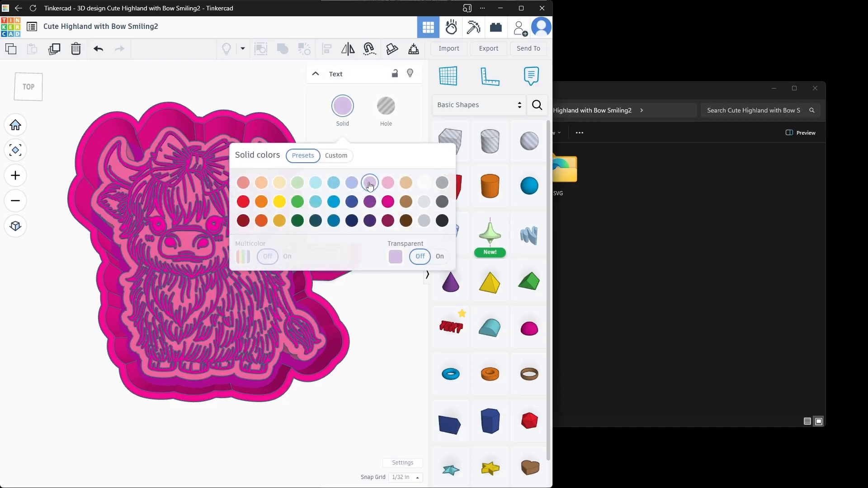
pyautogui.click(290, 89)
pyautogui.moveTo(309, 113); pyautogui.dragTo(311, 127, button='right')
pyautogui.click(28, 83)
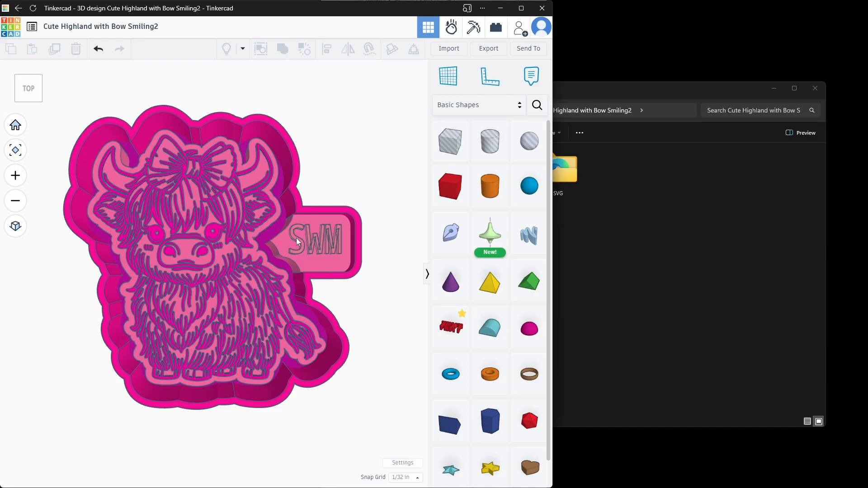
# Download the picture of the design as Cute Highland with Bow Smiling2.png and move it into the Mold Housing folder.
pyautogui.click(525, 50)
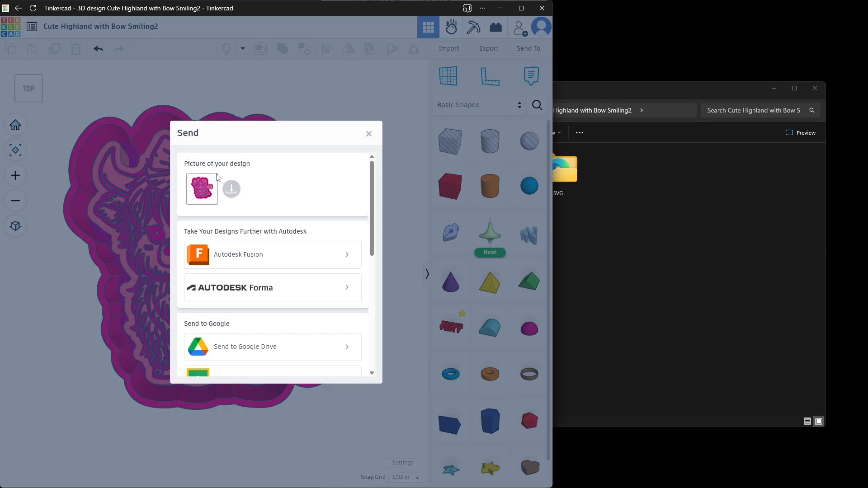
pyautogui.click(231, 189)
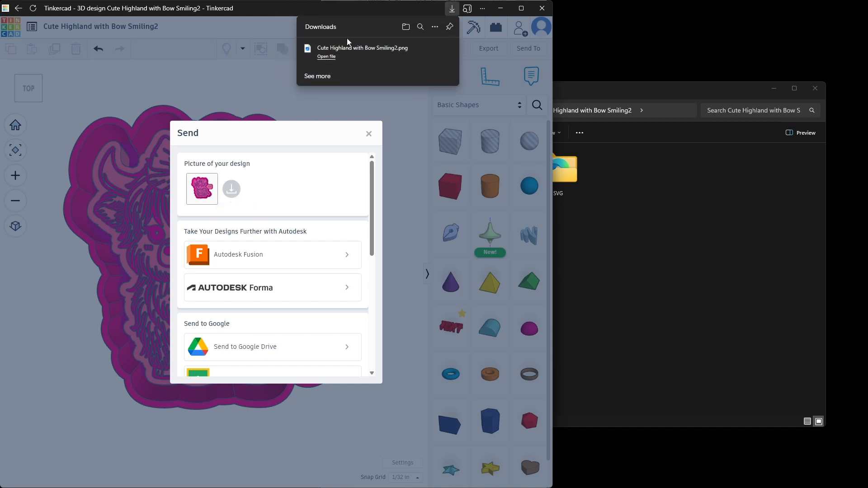
pyautogui.click(654, 205)
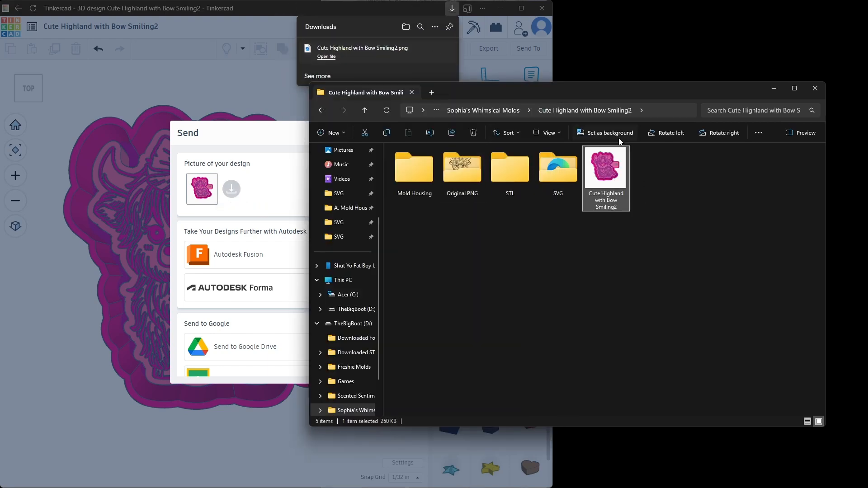
pyautogui.moveTo(606, 170); pyautogui.dragTo(558, 201)
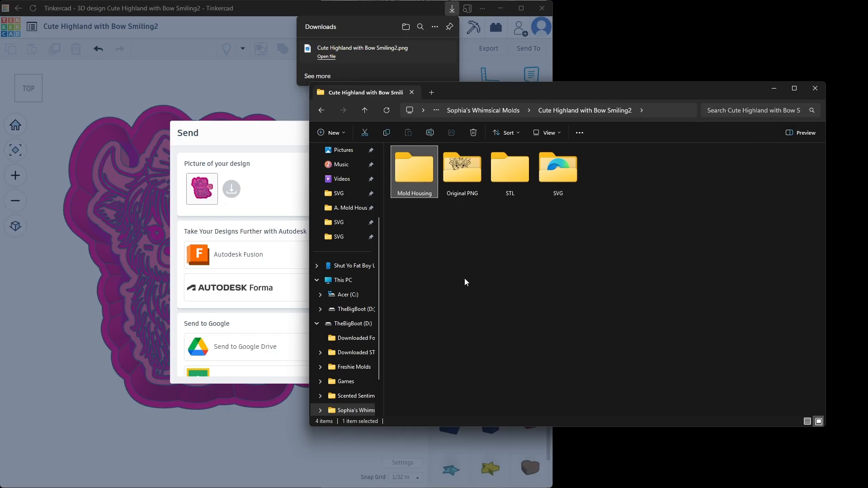
# Clear the browser's download list and close the Send dialog.
pyautogui.click(435, 26)
pyautogui.click(376, 66)
pyautogui.click(397, 121)
pyautogui.click(370, 134)
# Select all five mold shapes, combine them into one group and view the result at an angle and from above.
pyautogui.moveTo(122, 130); pyautogui.dragTo(141, 140, button='middle')
pyautogui.moveTo(67, 85); pyautogui.dragTo(401, 432)
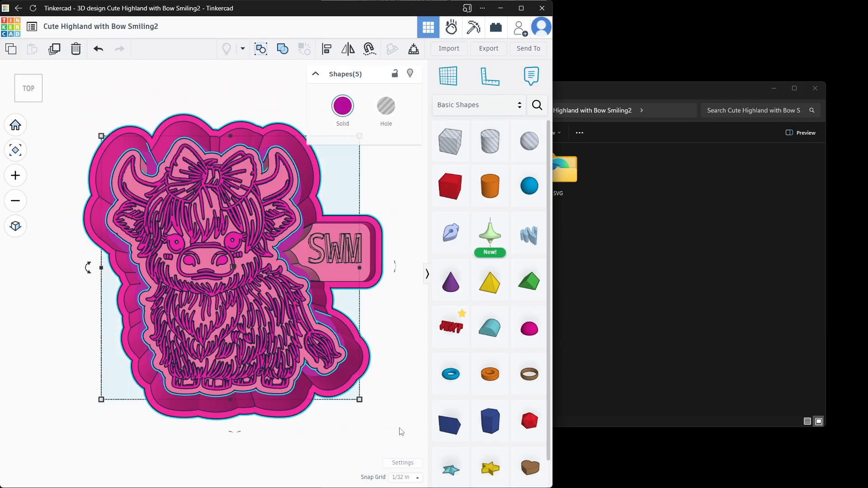
pyautogui.click(284, 50)
pyautogui.click(184, 93)
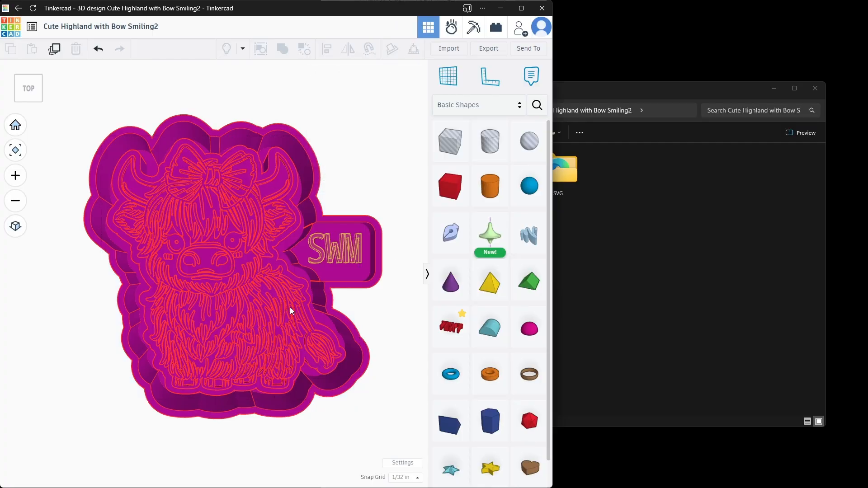
pyautogui.moveTo(333, 437)
pyautogui.mouseDown(button='right')
pyautogui.moveTo(328, 384)
pyautogui.moveTo(328, 433)
pyautogui.mouseUp(button='right')
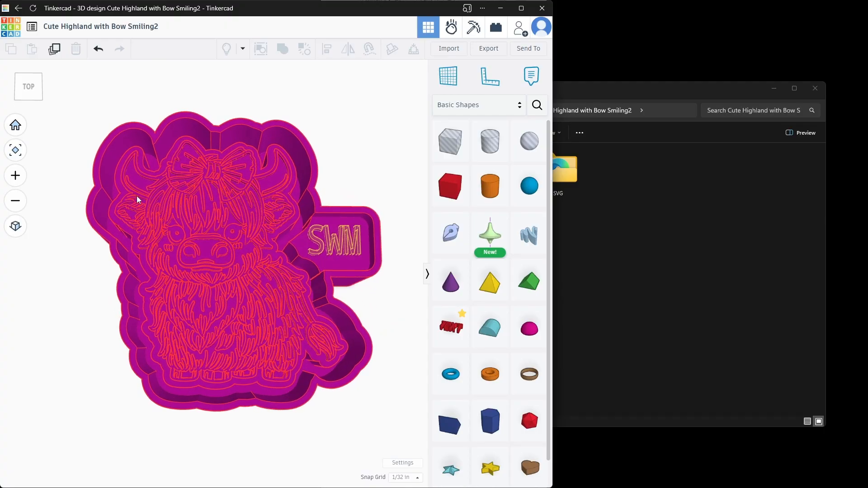
pyautogui.click(28, 93)
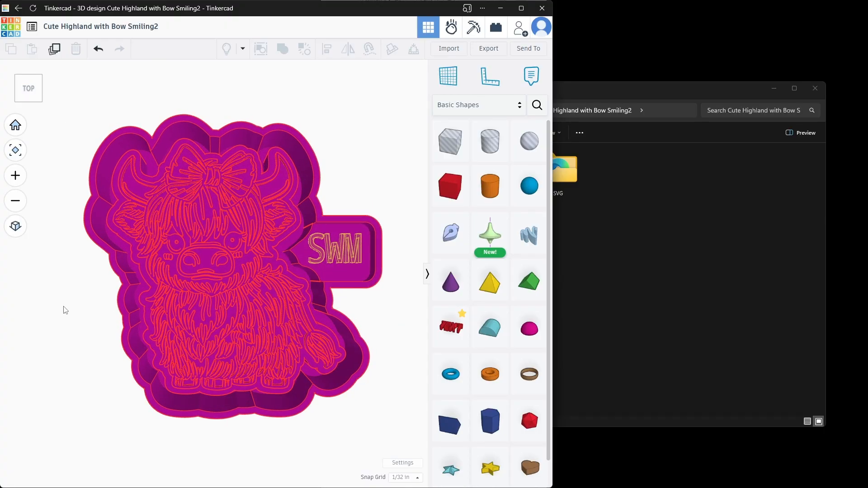
# Try to export everything in the design as an STL file for 3D printing.
pyautogui.click(489, 48)
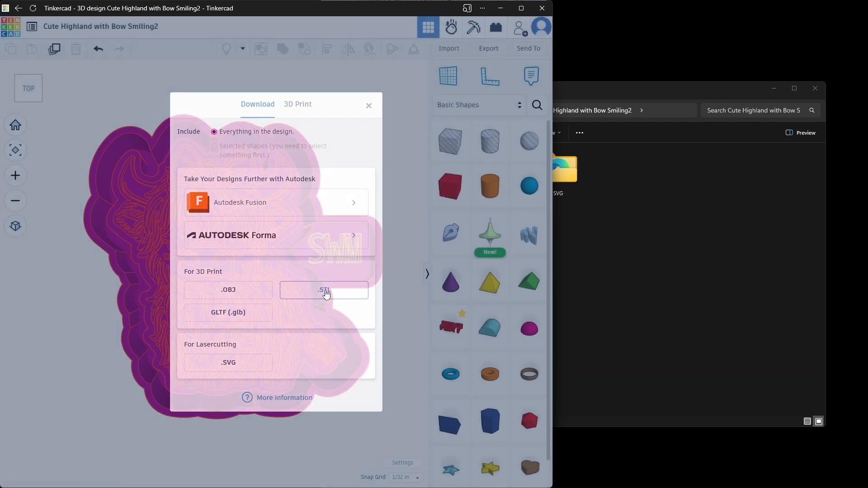
pyautogui.click(326, 291)
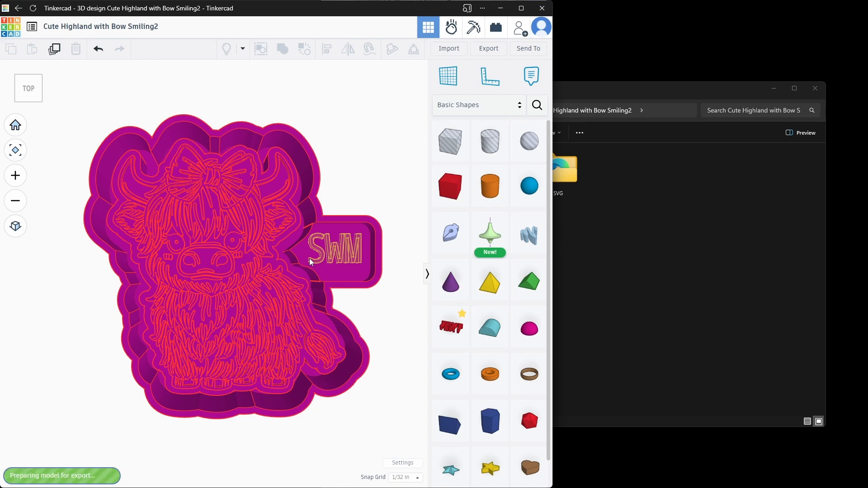
pyautogui.scroll(5, 236, 272)
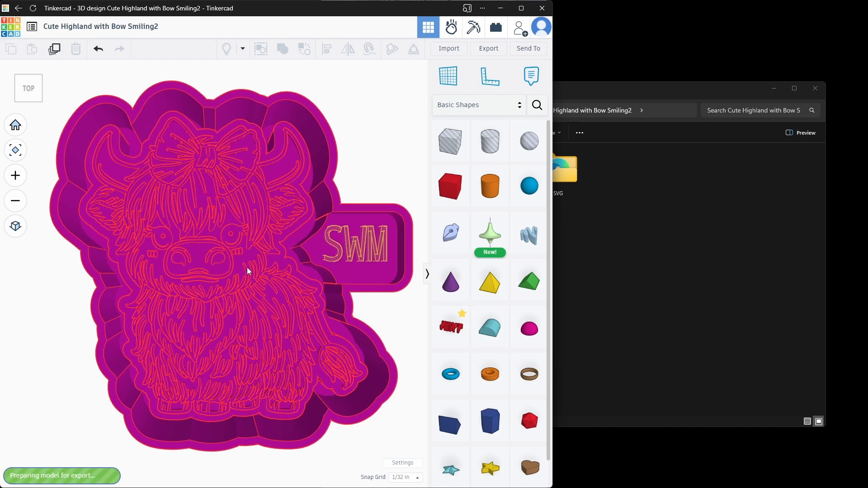
pyautogui.scroll(-5, 247, 267)
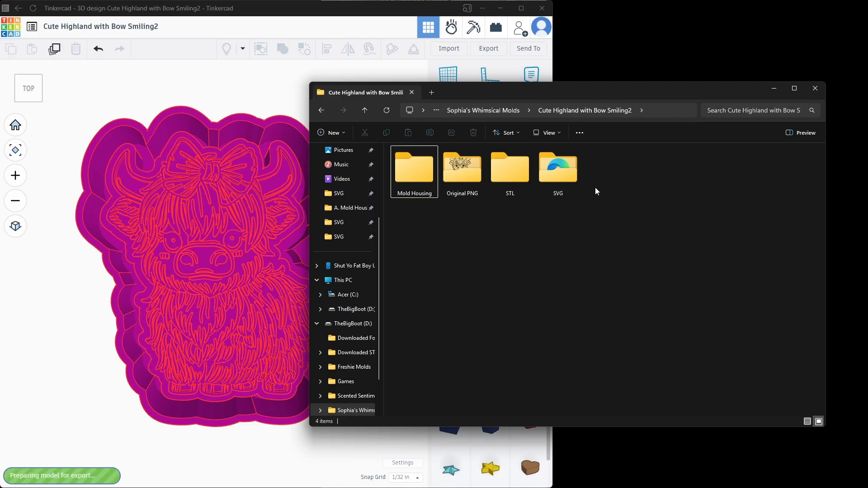
# Open the existing Cute Highland with Bow Smiling STL from its STL folder inside Western STL Files in UltiMaker Cura.
pyautogui.click(512, 112)
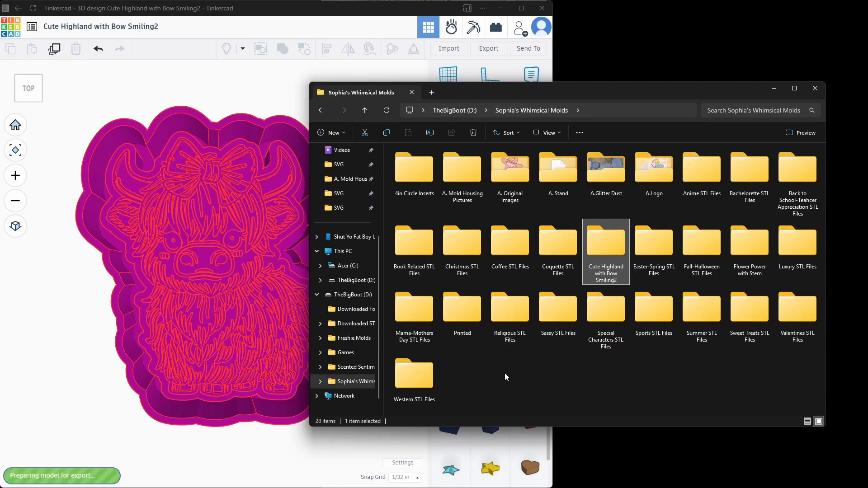
pyautogui.doubleClick(424, 370)
pyautogui.doubleClick(769, 176)
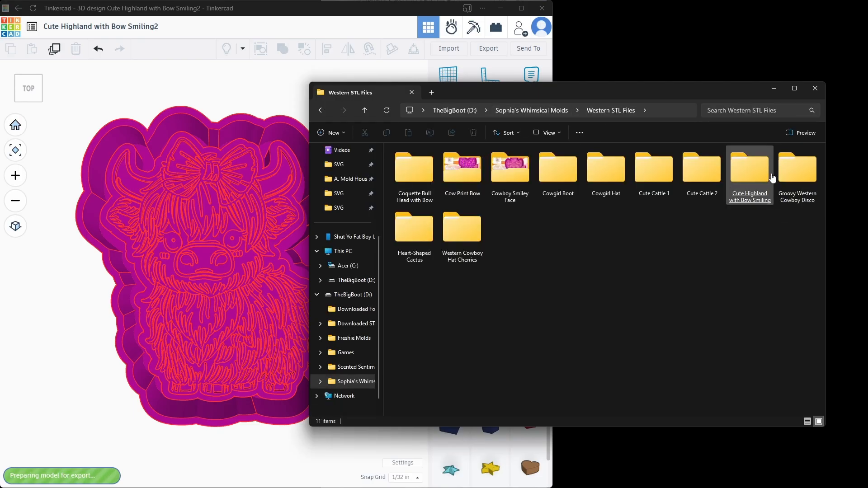
pyautogui.click(818, 421)
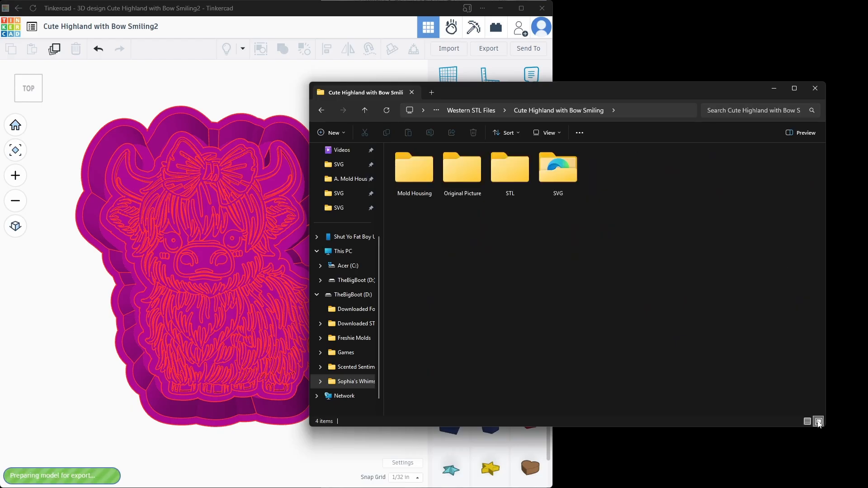
pyautogui.doubleClick(510, 169)
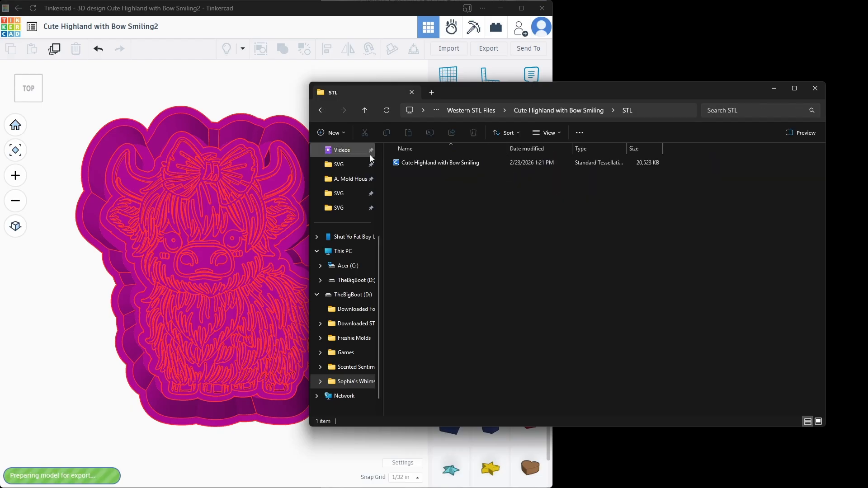
pyautogui.click(459, 164)
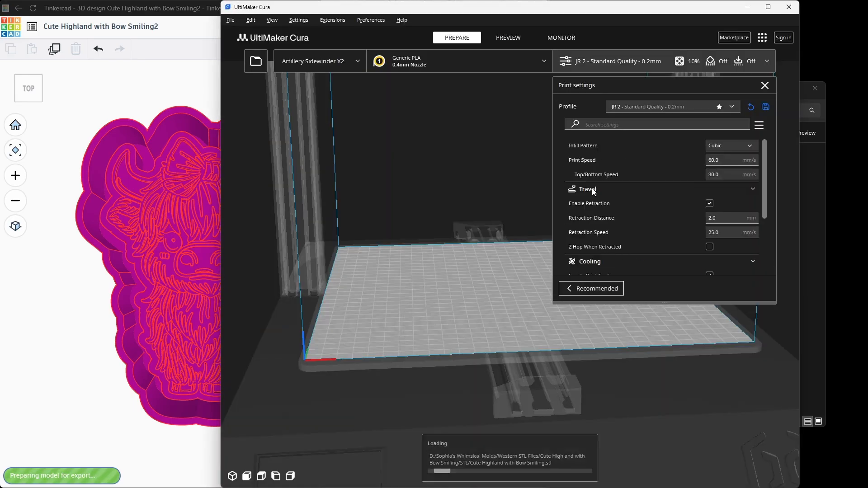
# Inspect the loaded highland cow mold on the build plate and slice it for printing.
pyautogui.moveTo(514, 312); pyautogui.dragTo(506, 387, button='right')
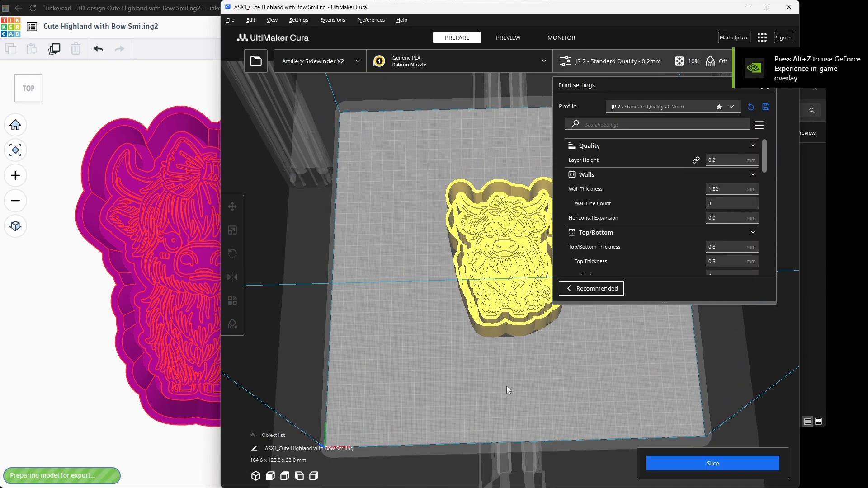
pyautogui.scroll(5, 511, 336)
pyautogui.moveTo(512, 336); pyautogui.dragTo(522, 405, button='right')
pyautogui.moveTo(522, 404); pyautogui.dragTo(488, 389, button='middle')
pyautogui.scroll(-5, 488, 390)
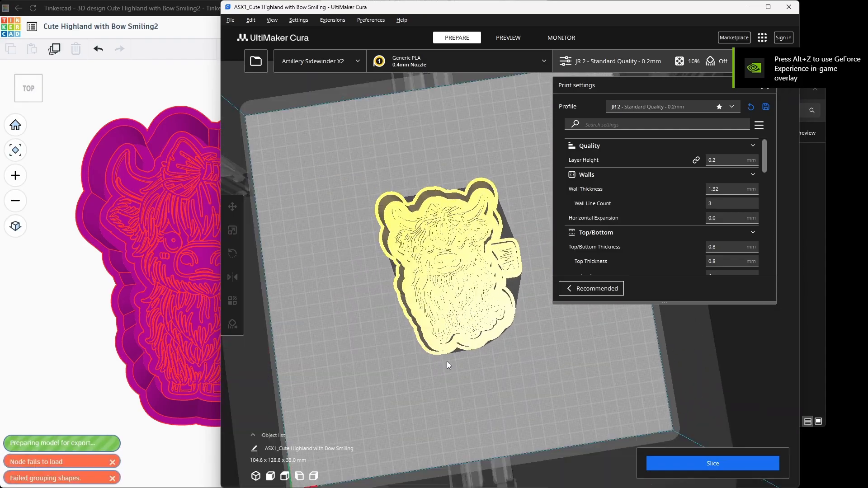
pyautogui.moveTo(488, 390); pyautogui.dragTo(475, 376, button='right')
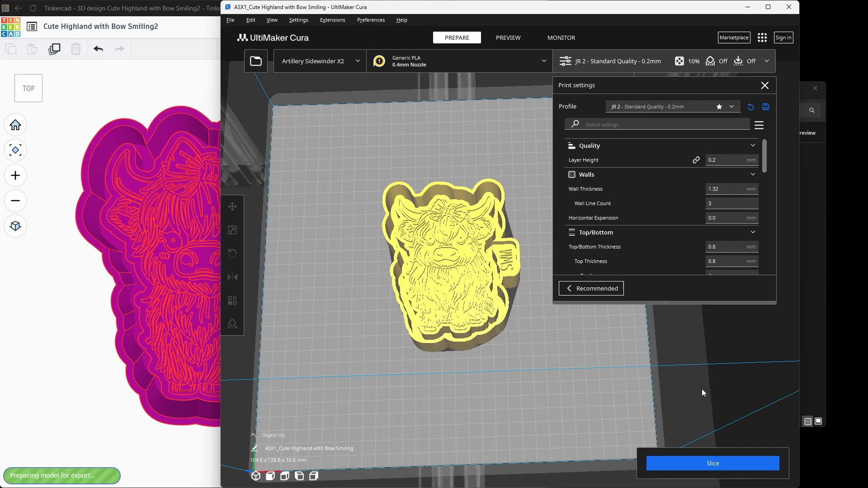
pyautogui.click(690, 475)
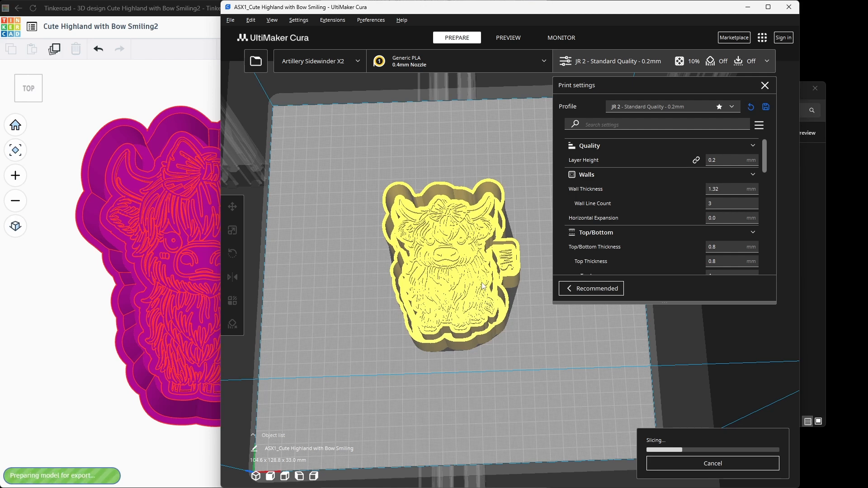
# Switch to Tinkercad, dismiss the export error and leave the design for the dashboard, minimizing the window.
pyautogui.click(163, 3)
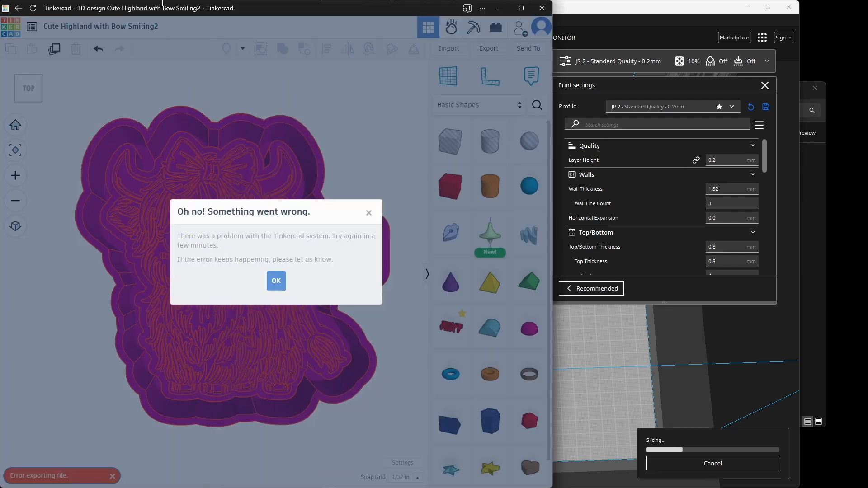
pyautogui.click(276, 281)
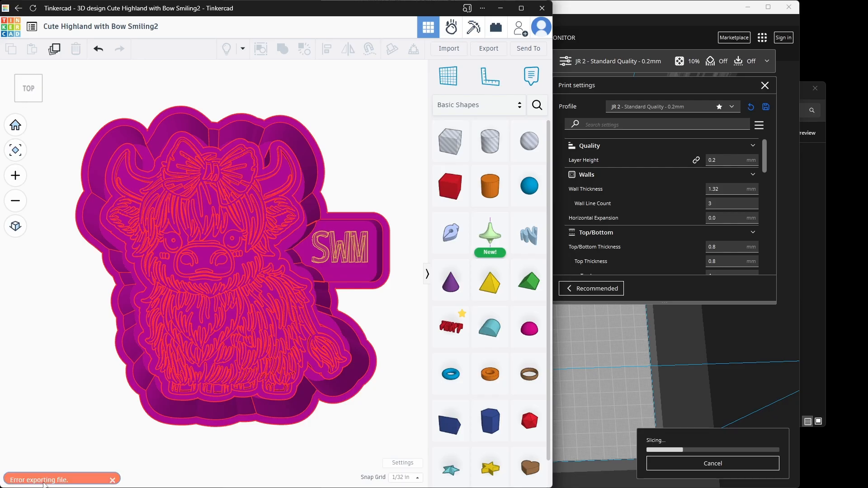
pyautogui.click(11, 30)
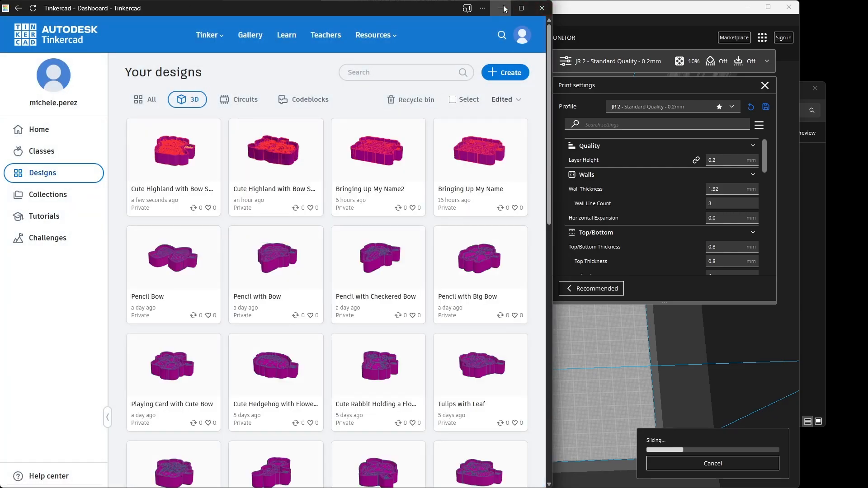
pyautogui.click(501, 8)
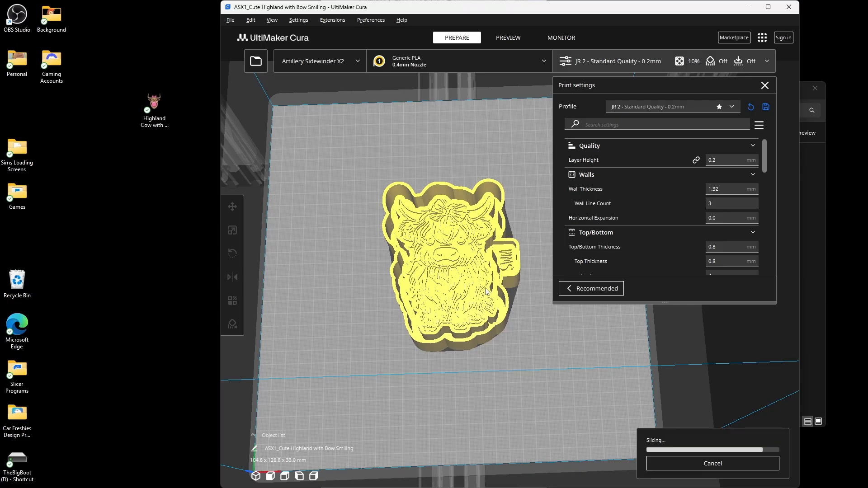
# Review Cura's print settings down to the build plate adhesion options and close Cura.
pyautogui.scroll(-1, 674, 248)
pyautogui.scroll(-10, 672, 249)
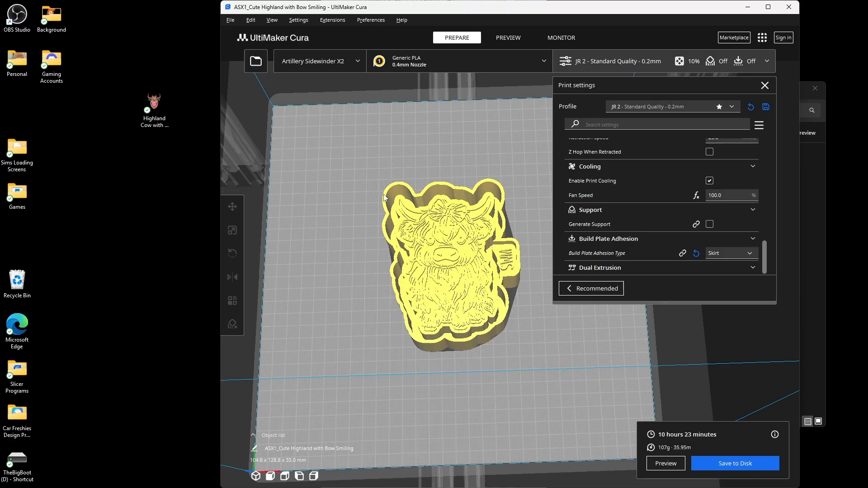
pyautogui.click(780, 9)
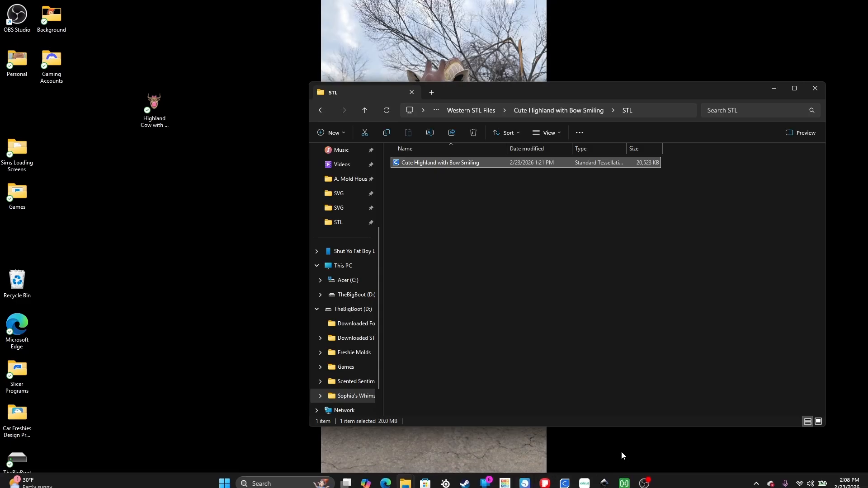